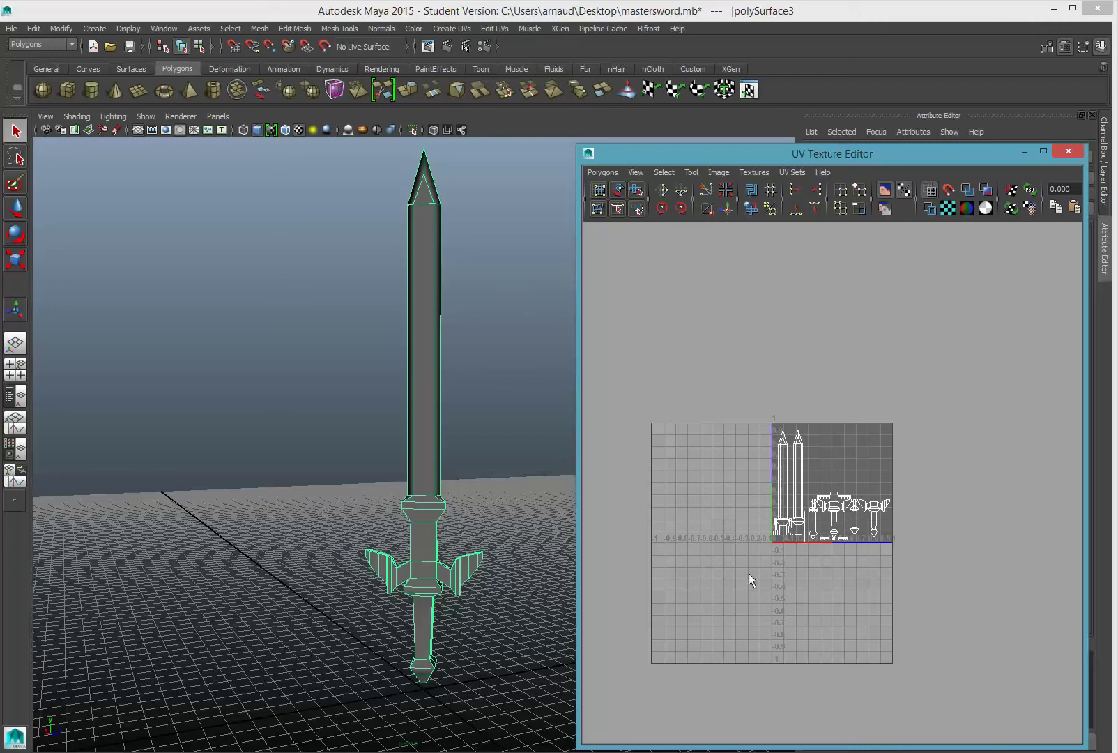
Step: Zoom the UV Texture Editor, reselect the sword to show its UV shells, and open Polygons
scroll(748, 572, "up", 5)
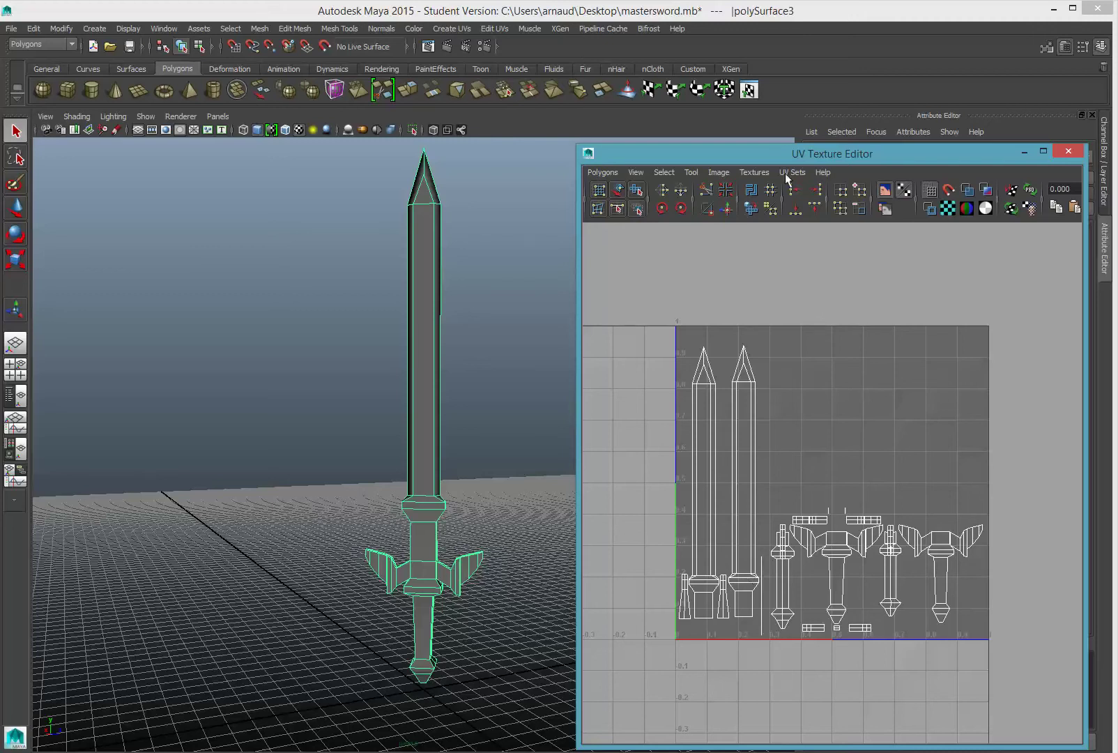
left_click(463, 377)
left_click(423, 328)
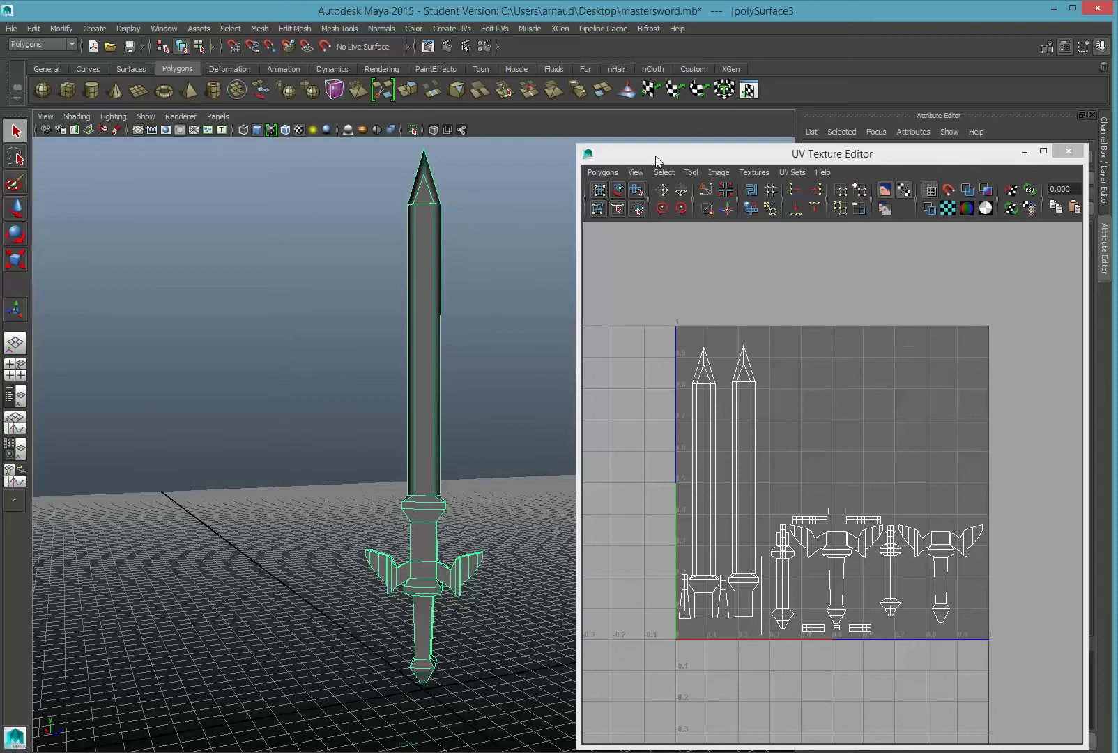
left_click(598, 172)
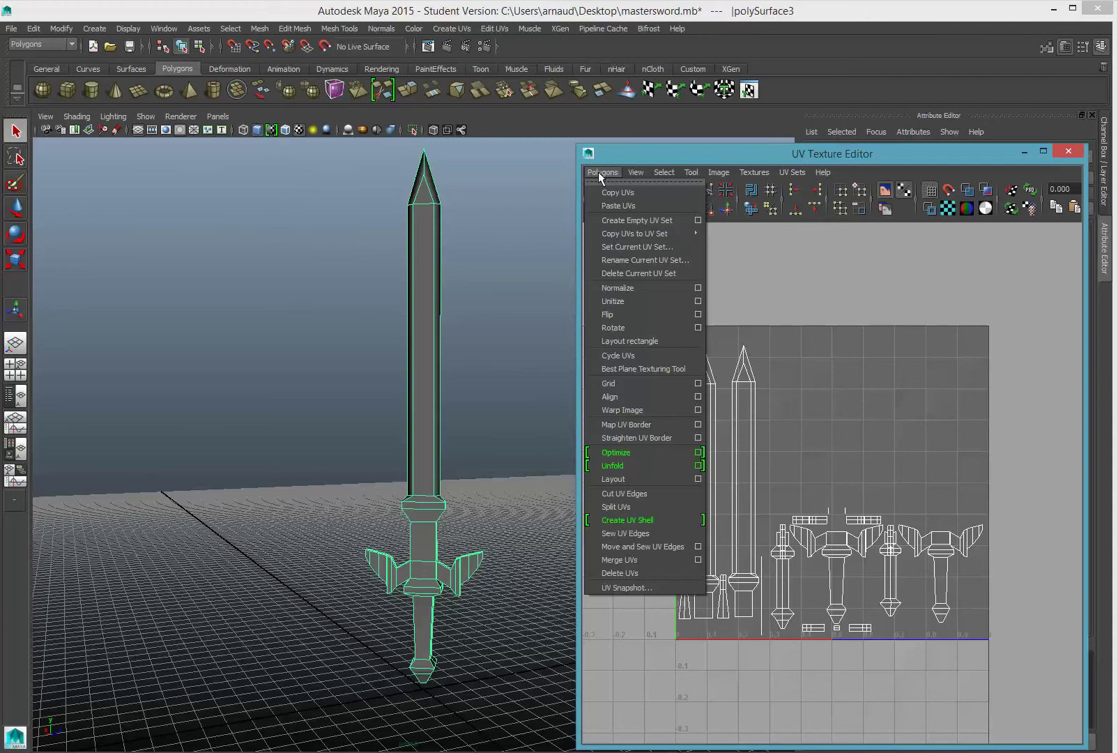
Step: Open UV Snapshot options and set the output file to Desktop/UV-map-512-512
left_click(614, 588)
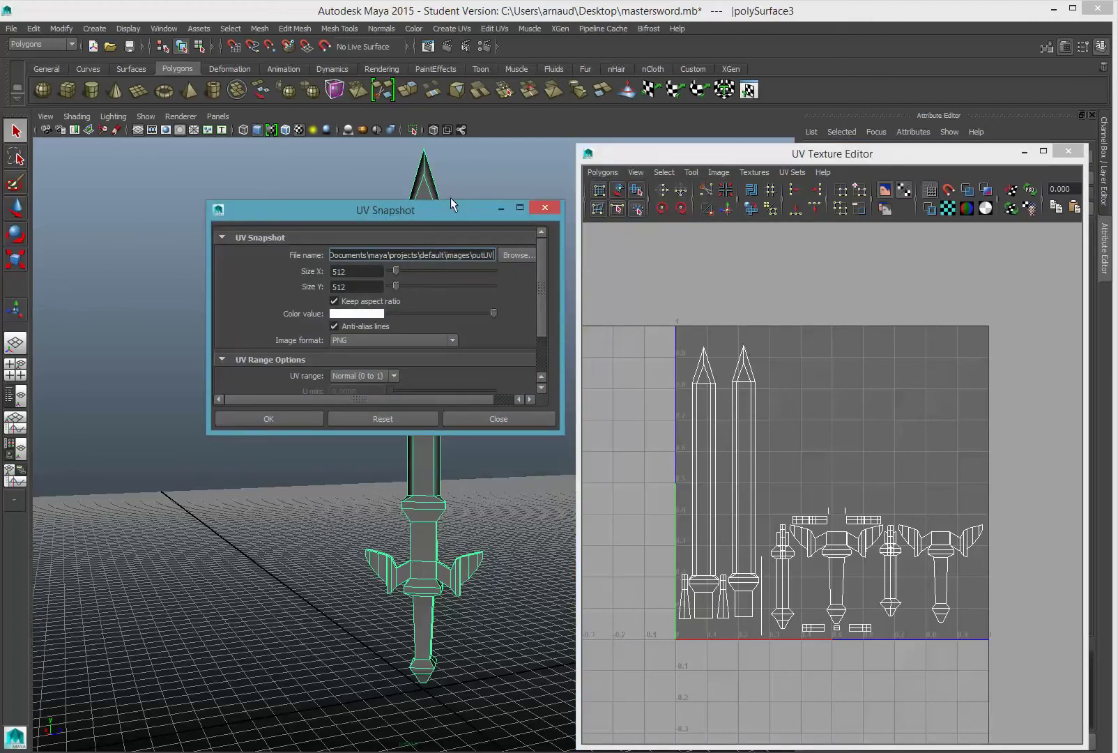
left_click_drag(426, 214, 357, 161)
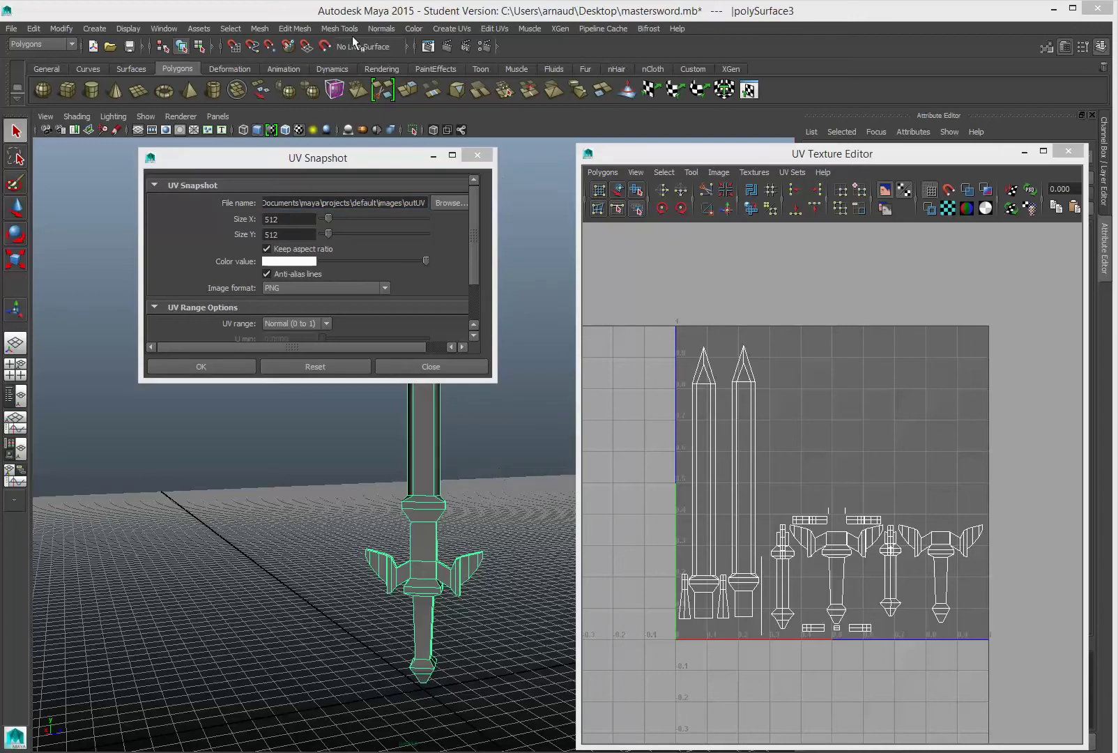
left_click_drag(359, 160, 292, 155)
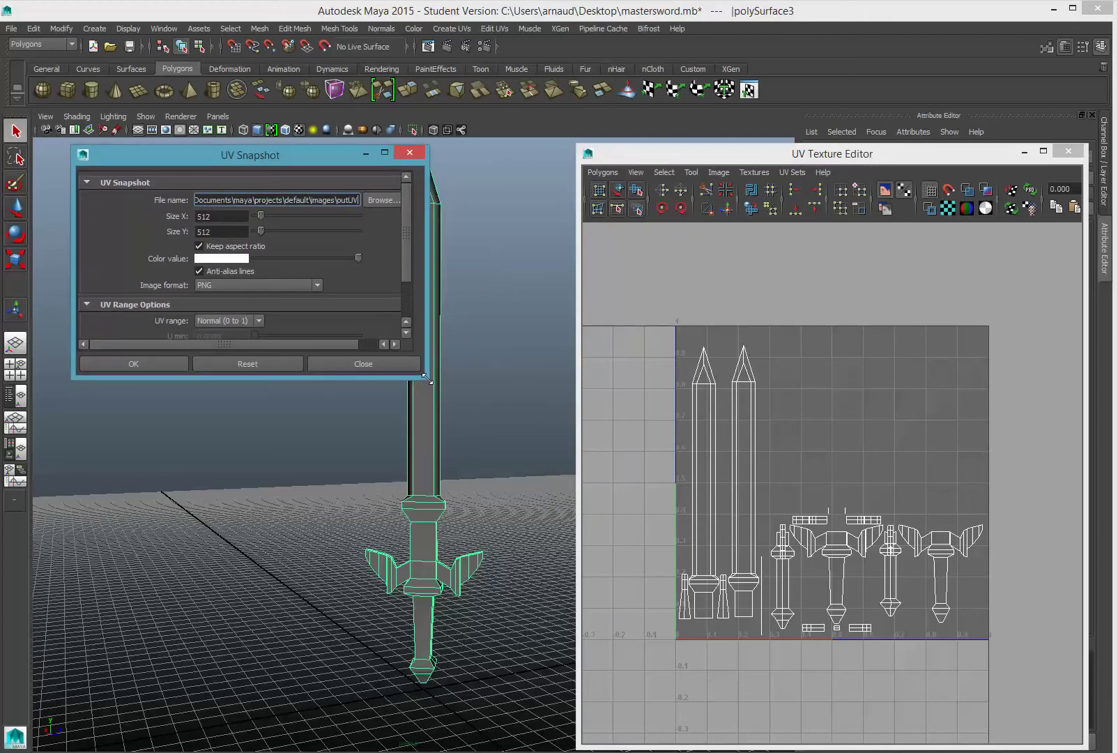
left_click_drag(423, 373, 503, 464)
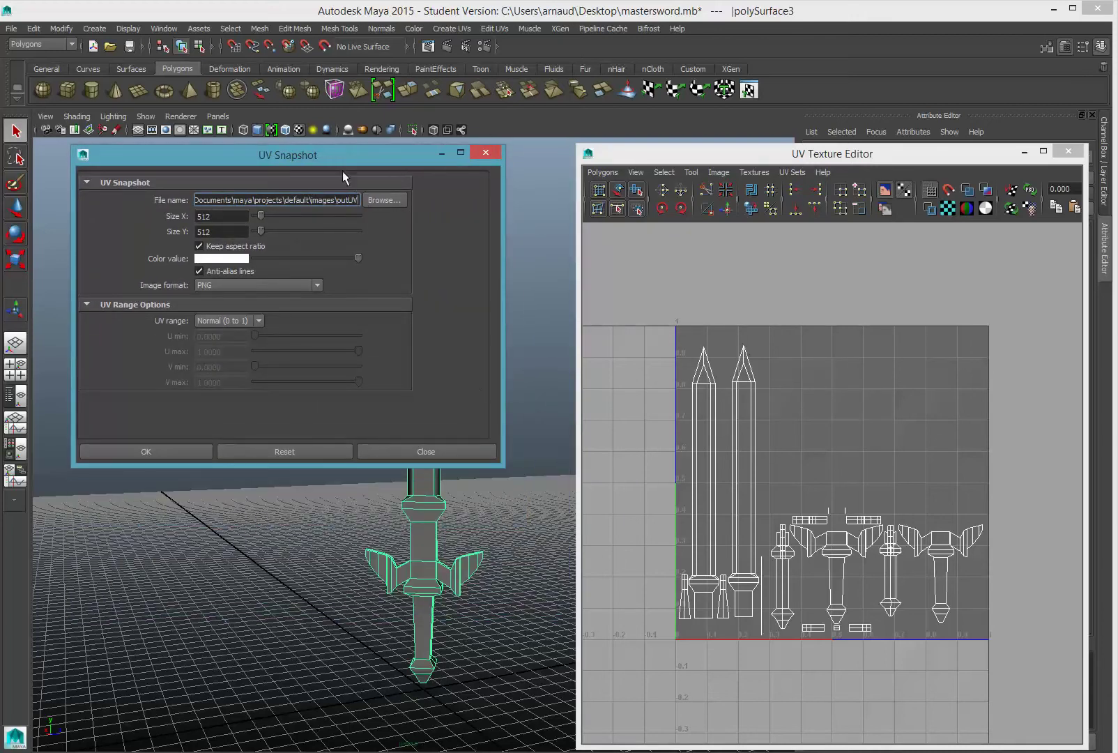
left_click_drag(327, 156, 379, 151)
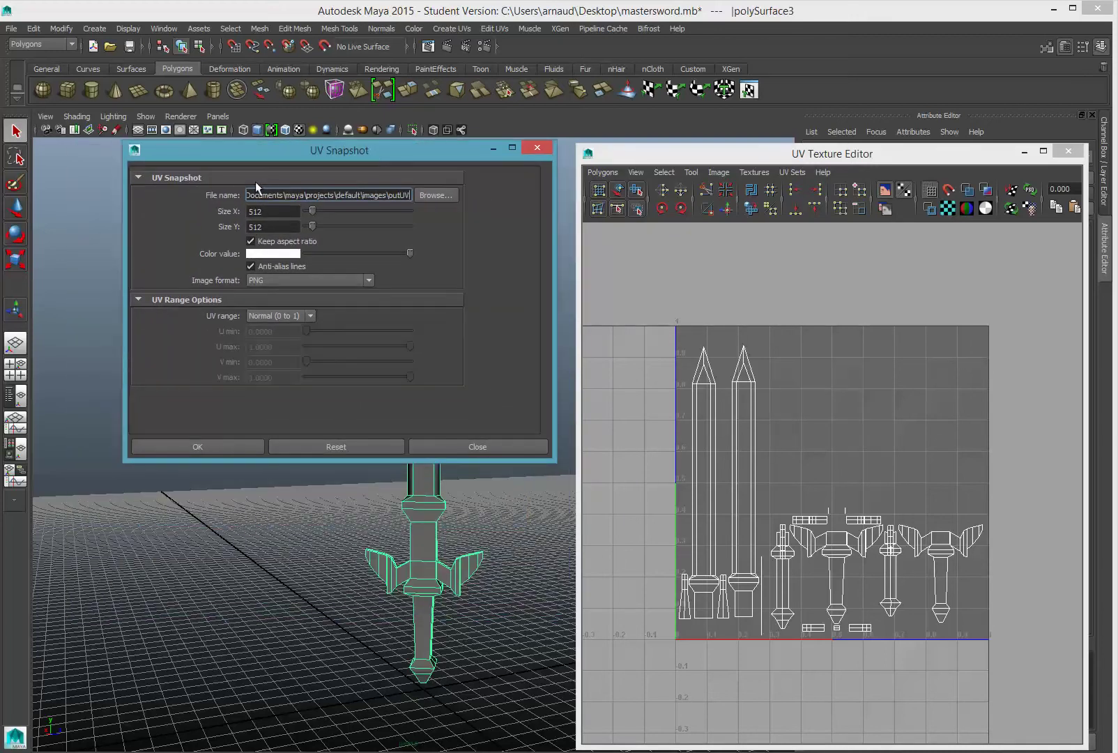
left_click(432, 196)
left_click(143, 202)
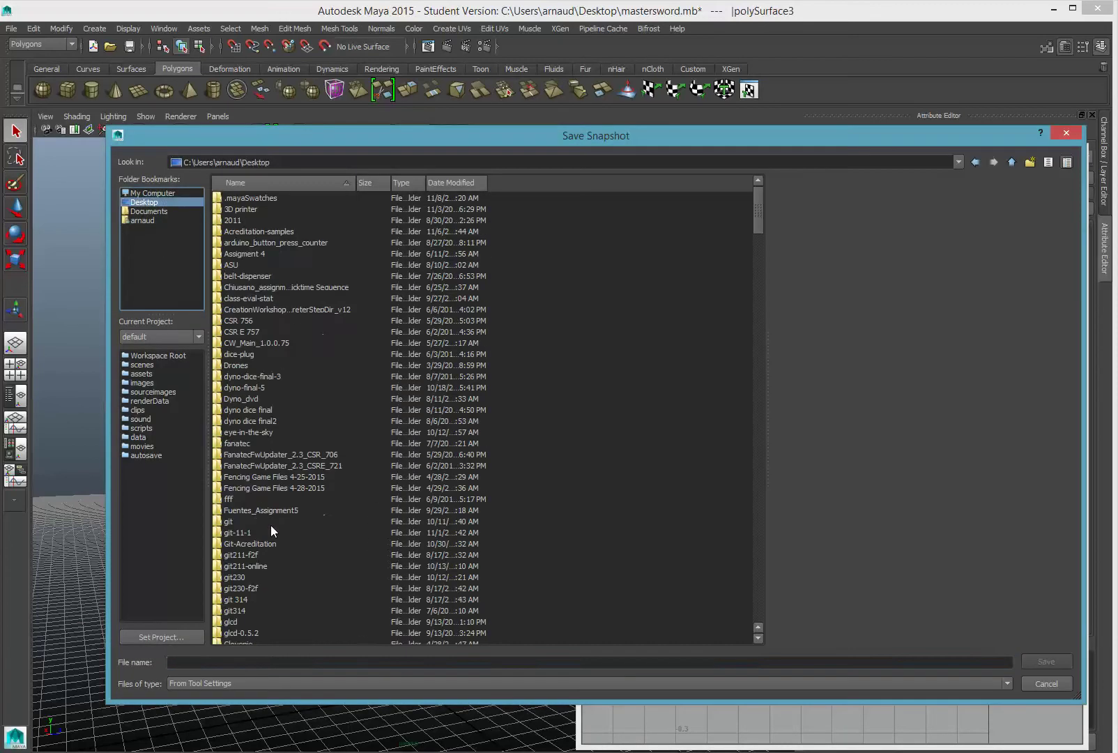
left_click(217, 661)
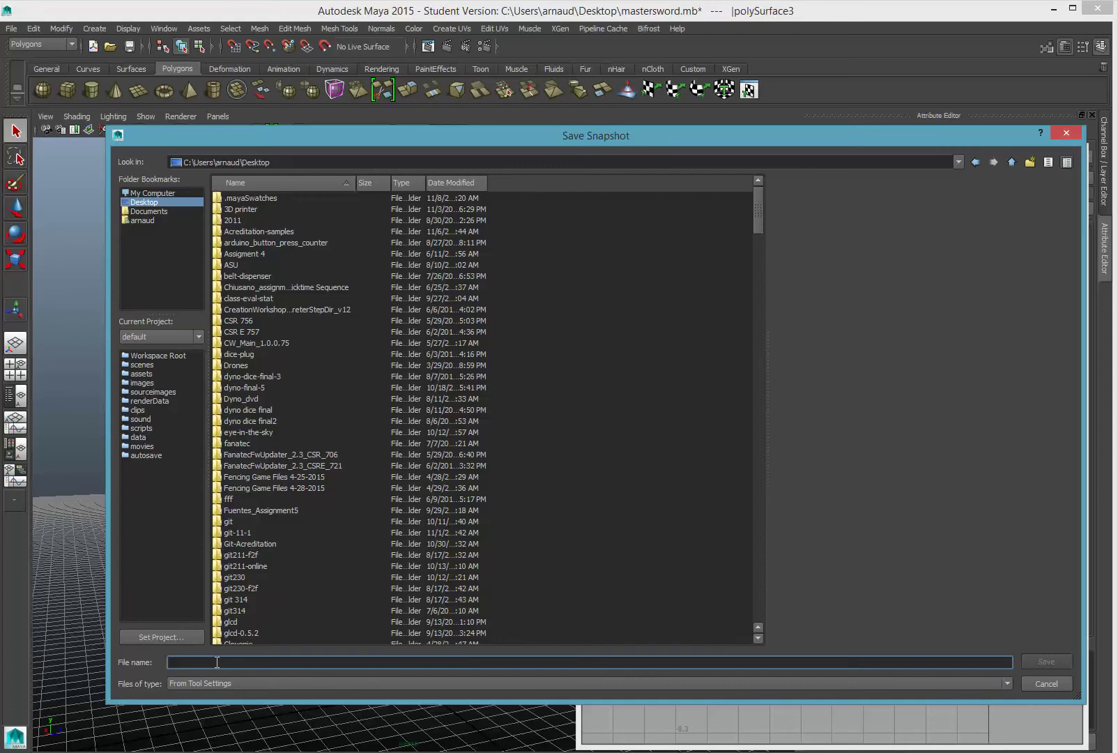
type("UV-map-5")
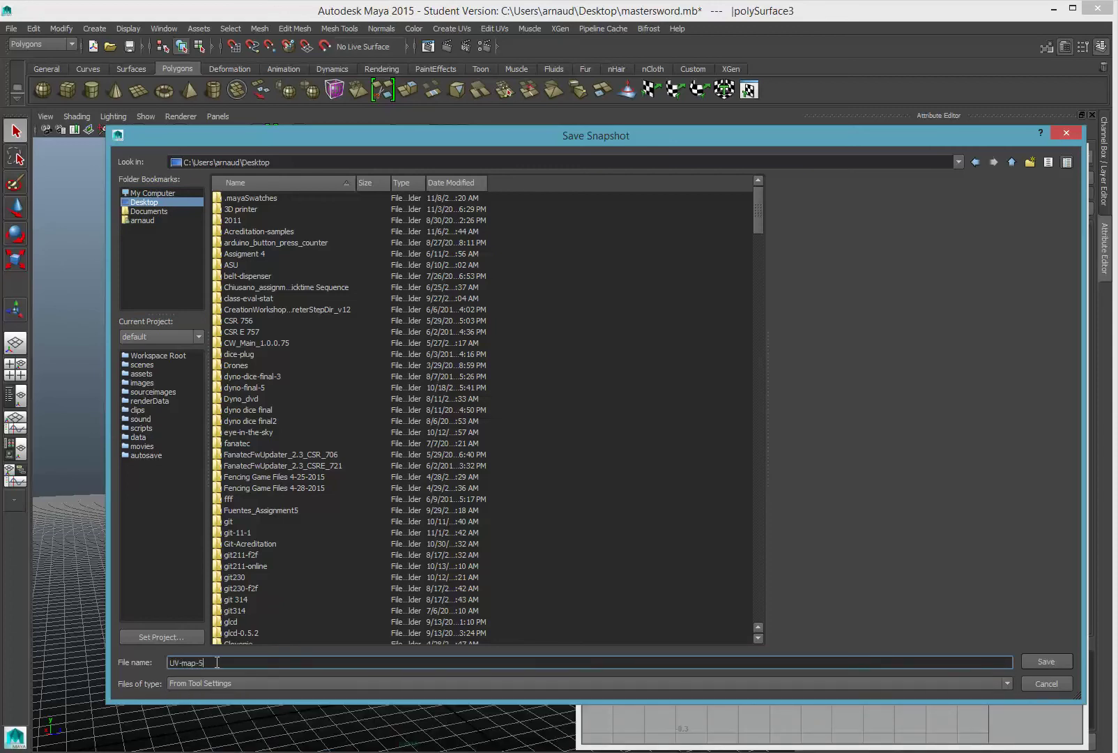
type("12-512")
left_click(1047, 661)
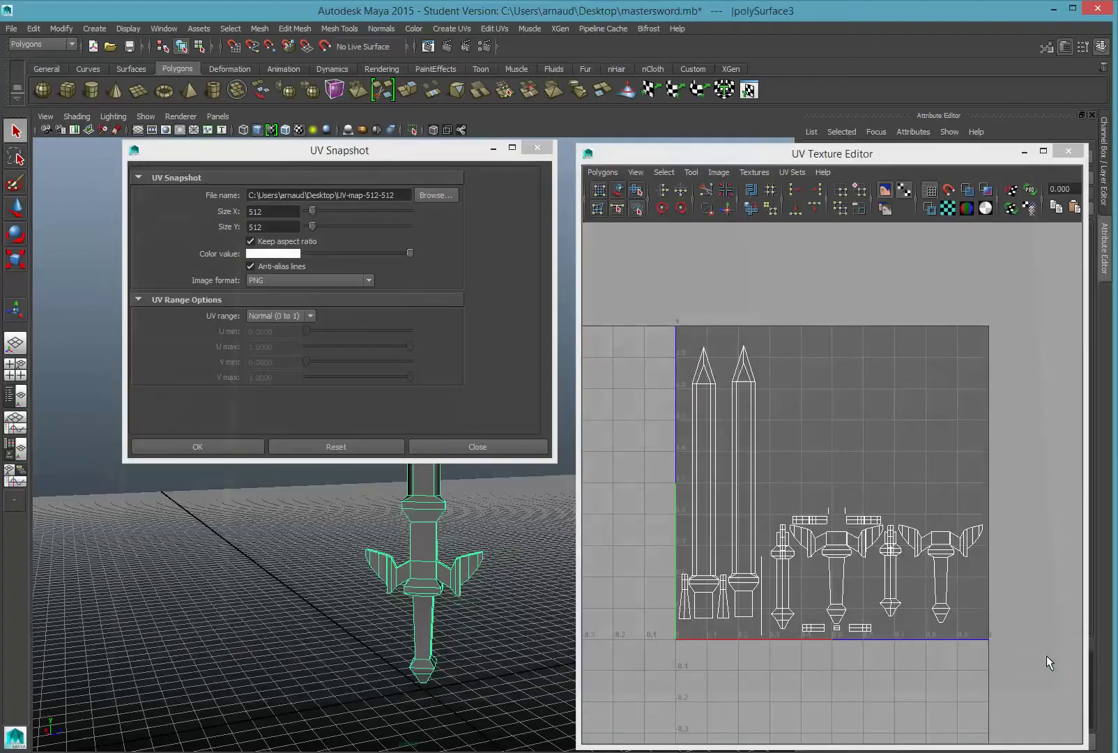
Step: Export the snapshot at 512 × 512, PNG format, Normal (0 to 1) UV range
left_click(271, 212)
type("512")
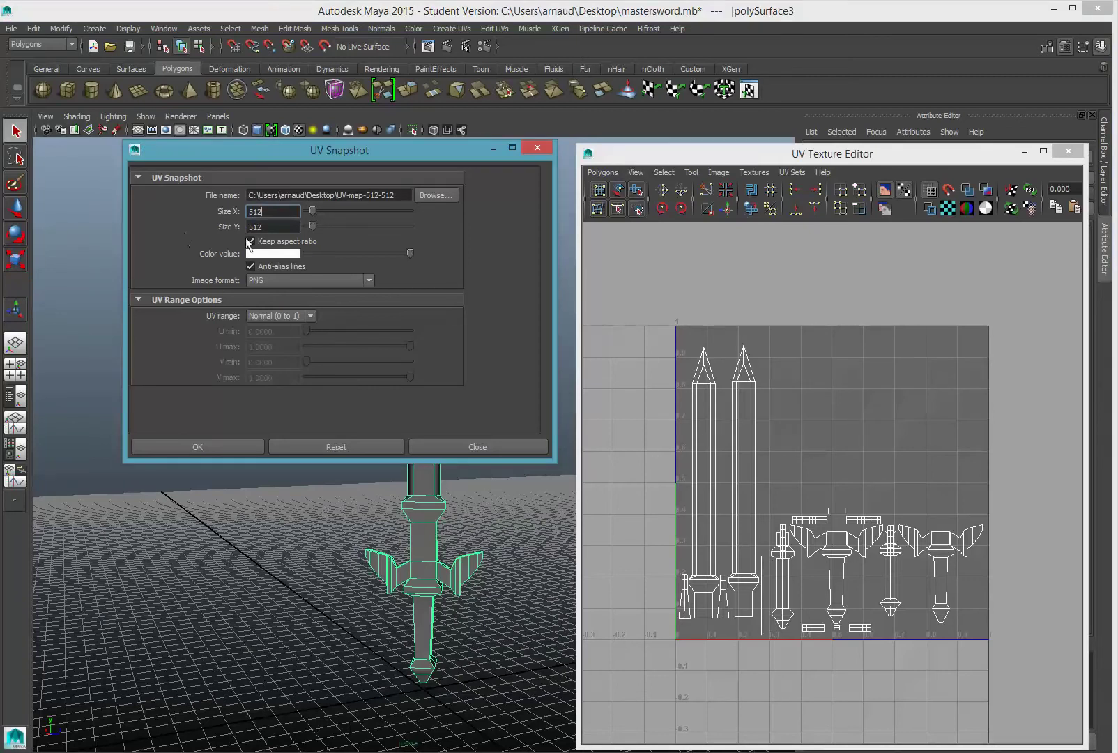
key("Tab")
type("512")
left_click(304, 279)
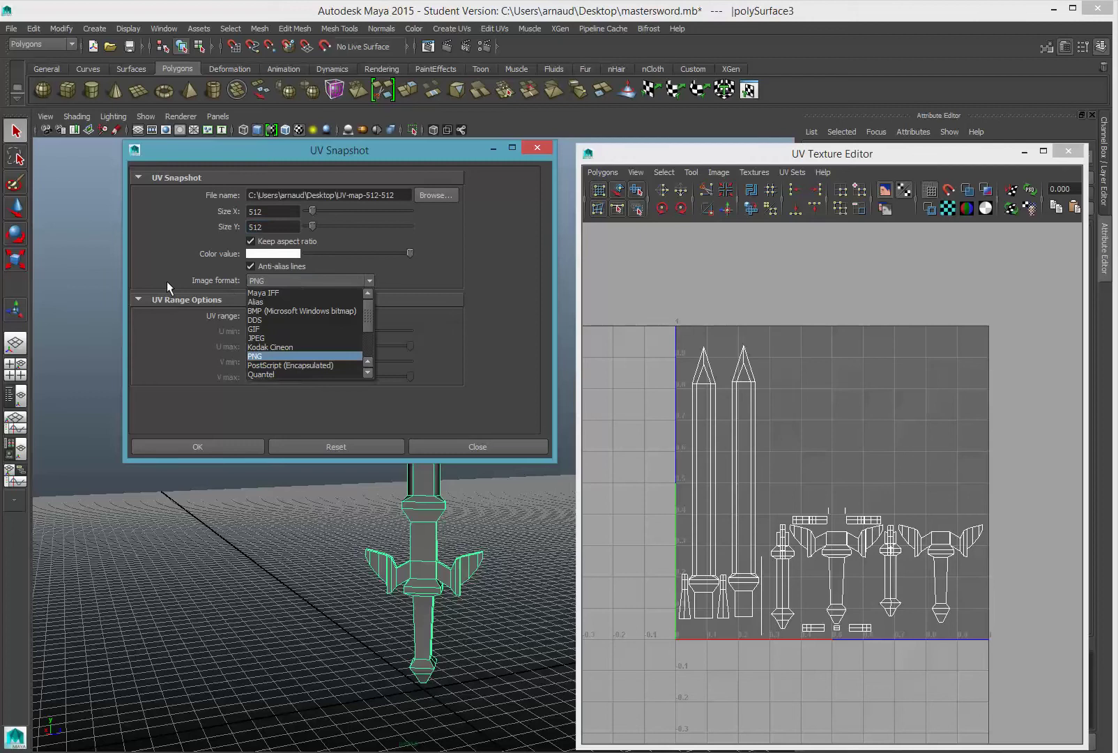
left_click(255, 355)
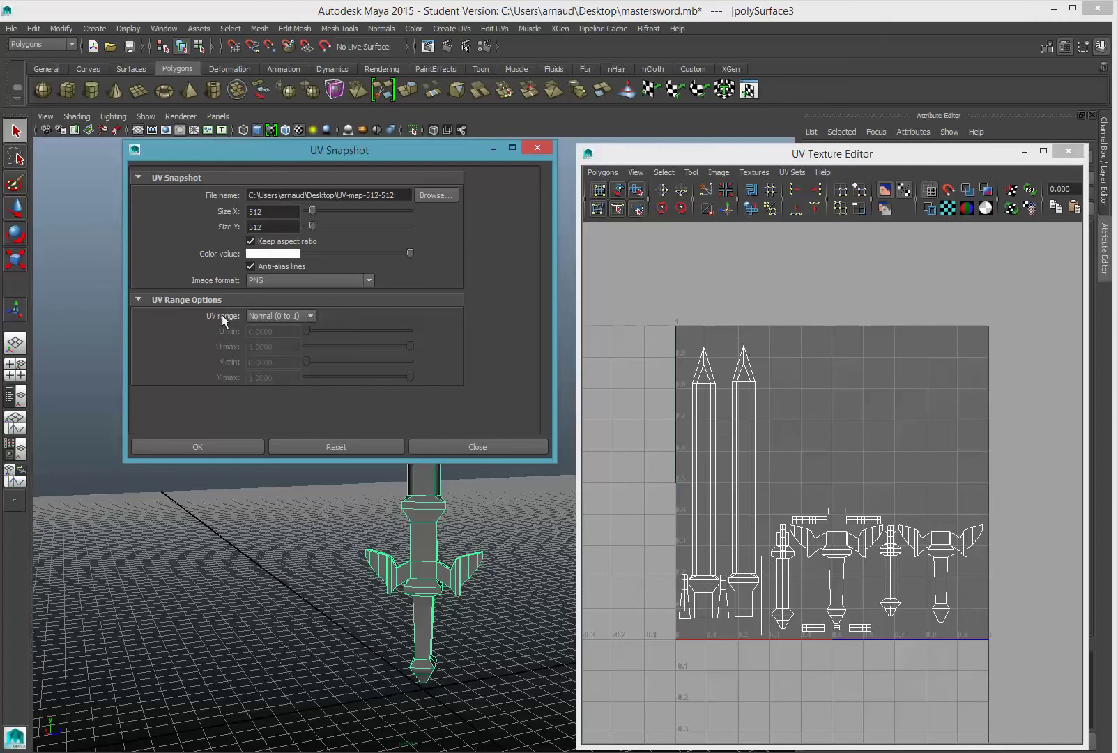
left_click(271, 316)
left_click(271, 328)
left_click(202, 444)
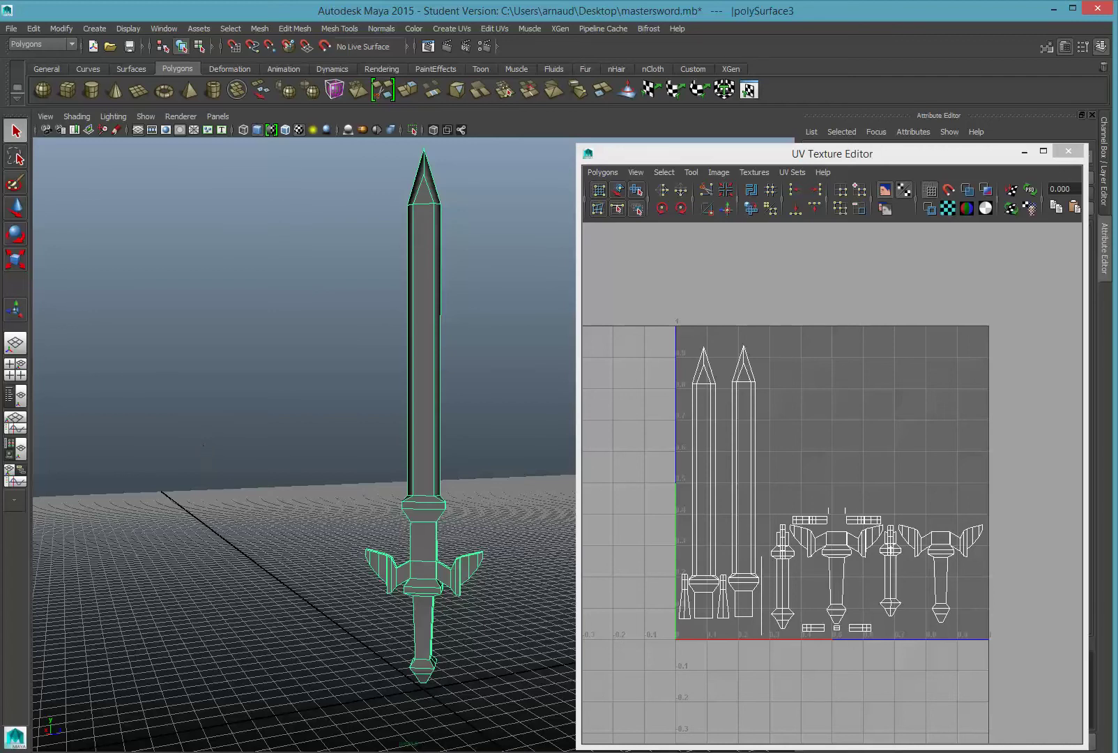
key("alt+Tab")
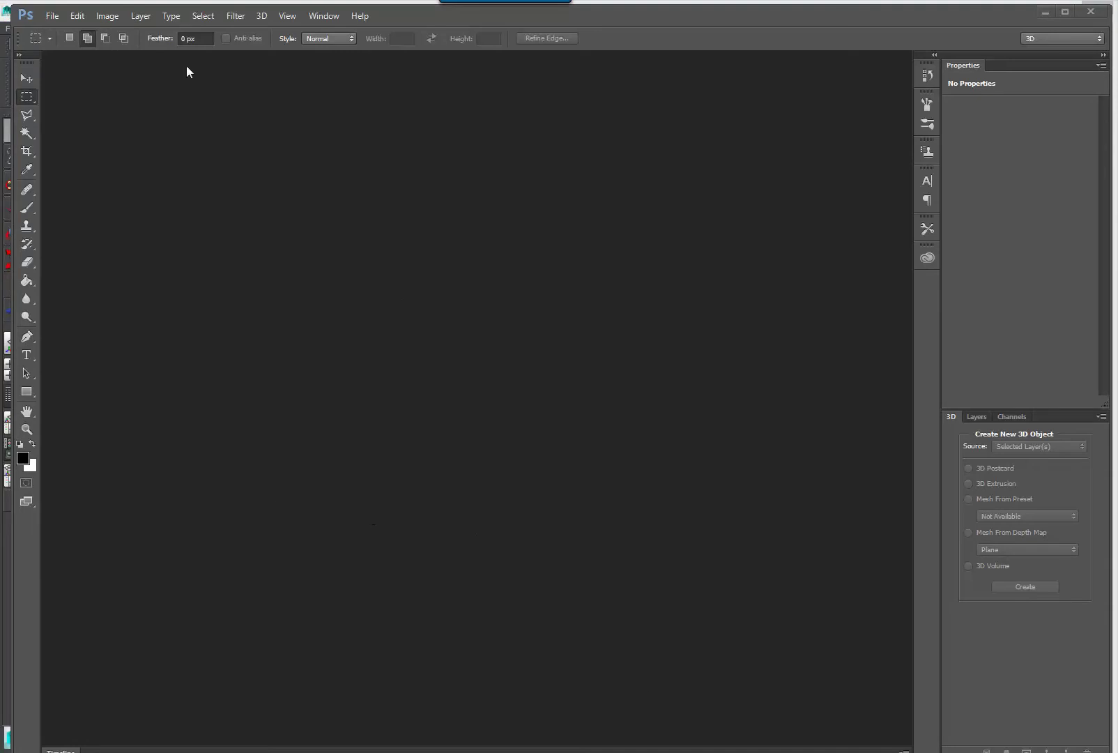
Step: Open UV-map-512-512.png from the Desktop in Photoshop
left_click(52, 16)
left_click(53, 43)
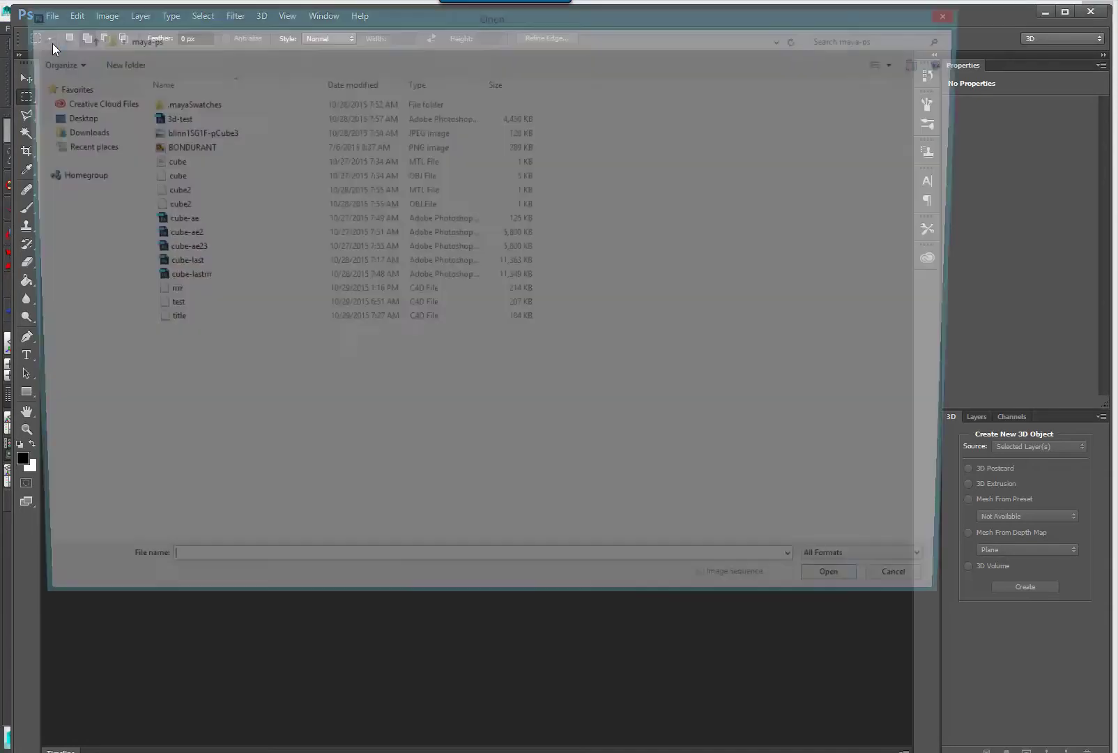
left_click(65, 116)
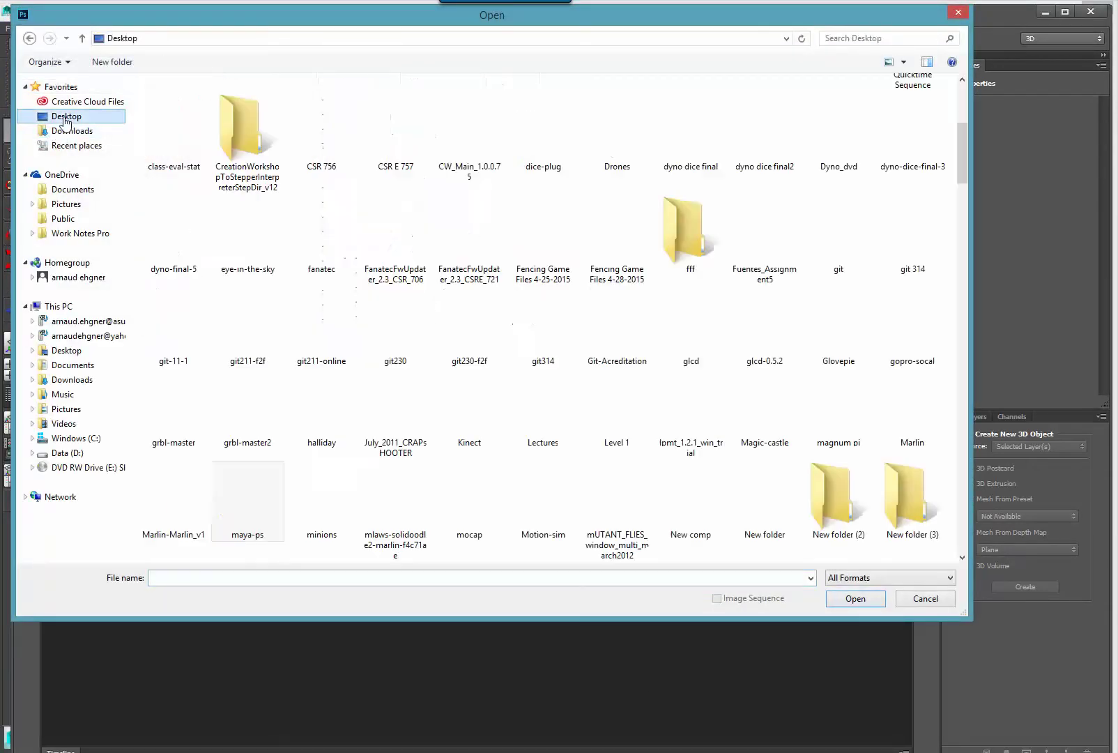
left_click_drag(960, 141, 955, 516)
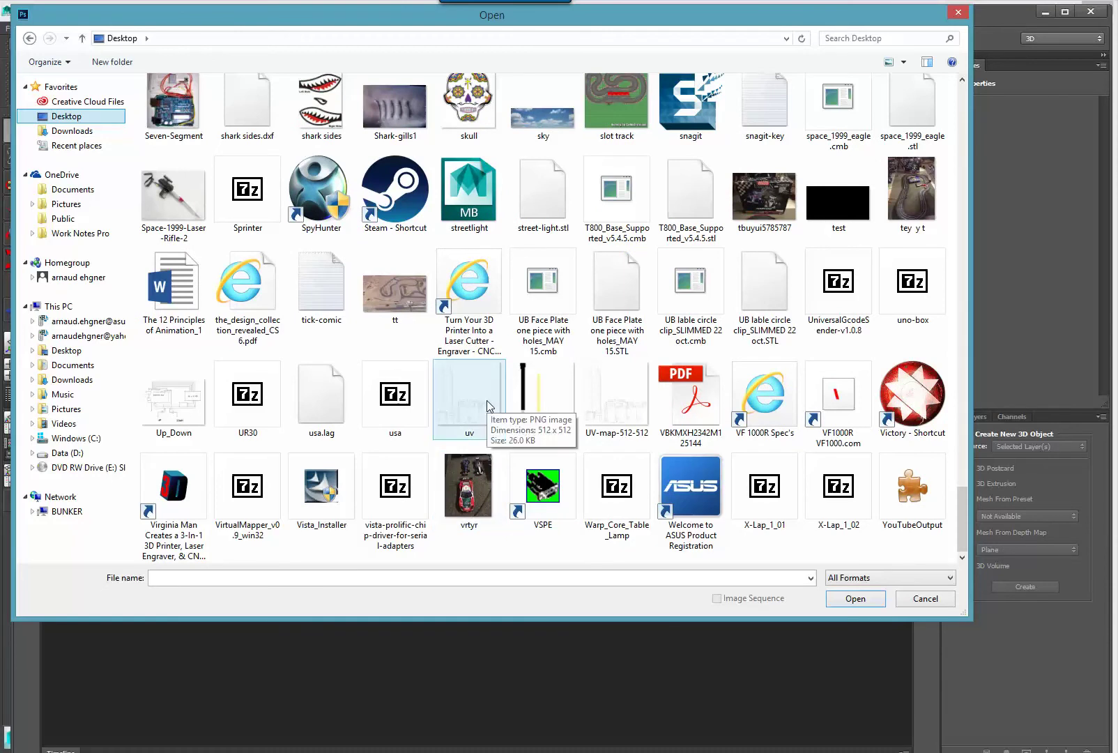
left_click(614, 400)
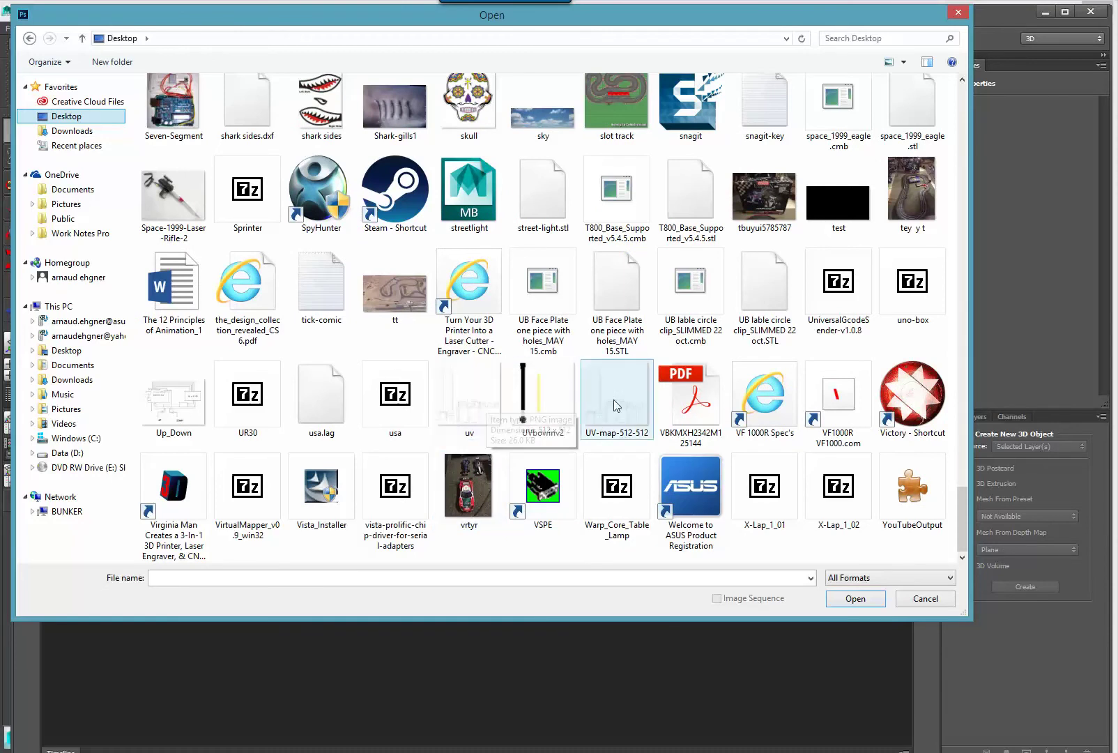
left_click(863, 600)
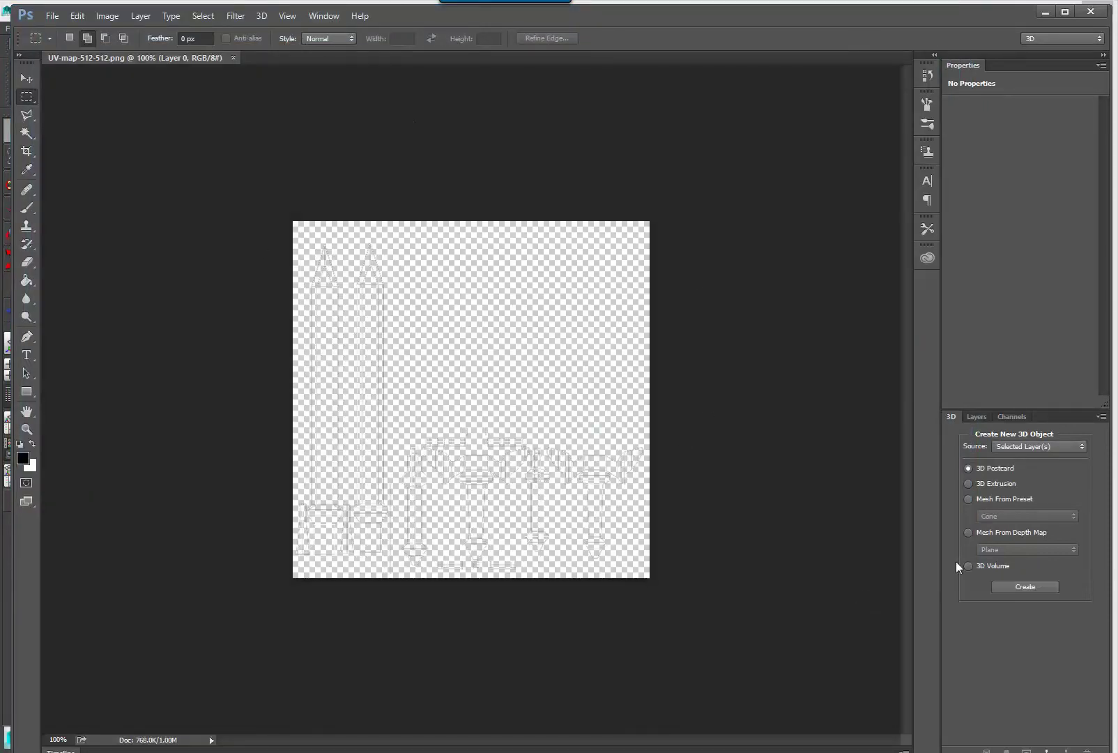
Step: Show the Layers panel, add Layer 1 and move it beneath the wireframe Layer 0
left_click(339, 18)
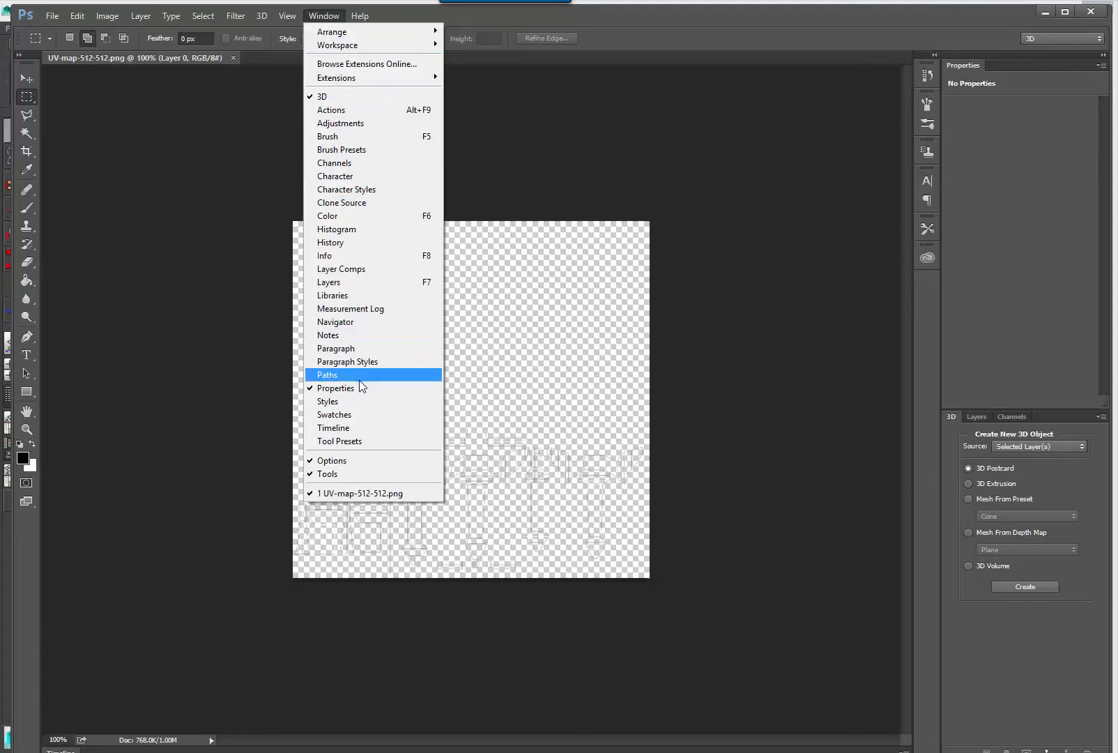
left_click(365, 283)
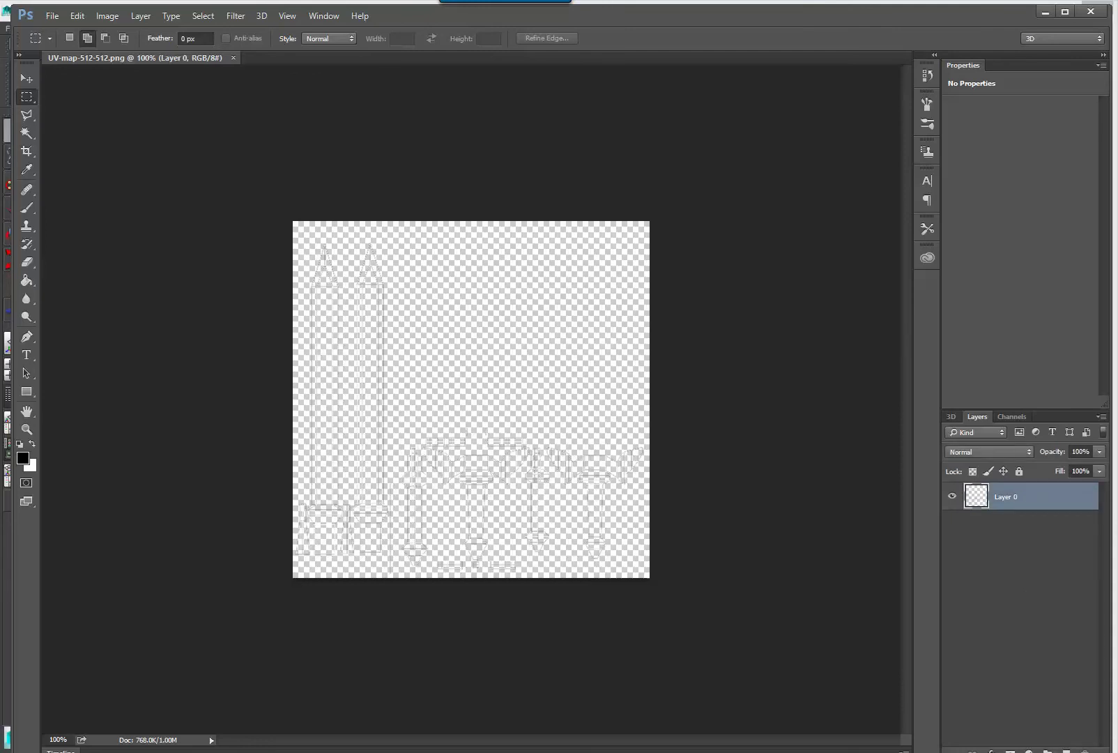
key("alt+Tab")
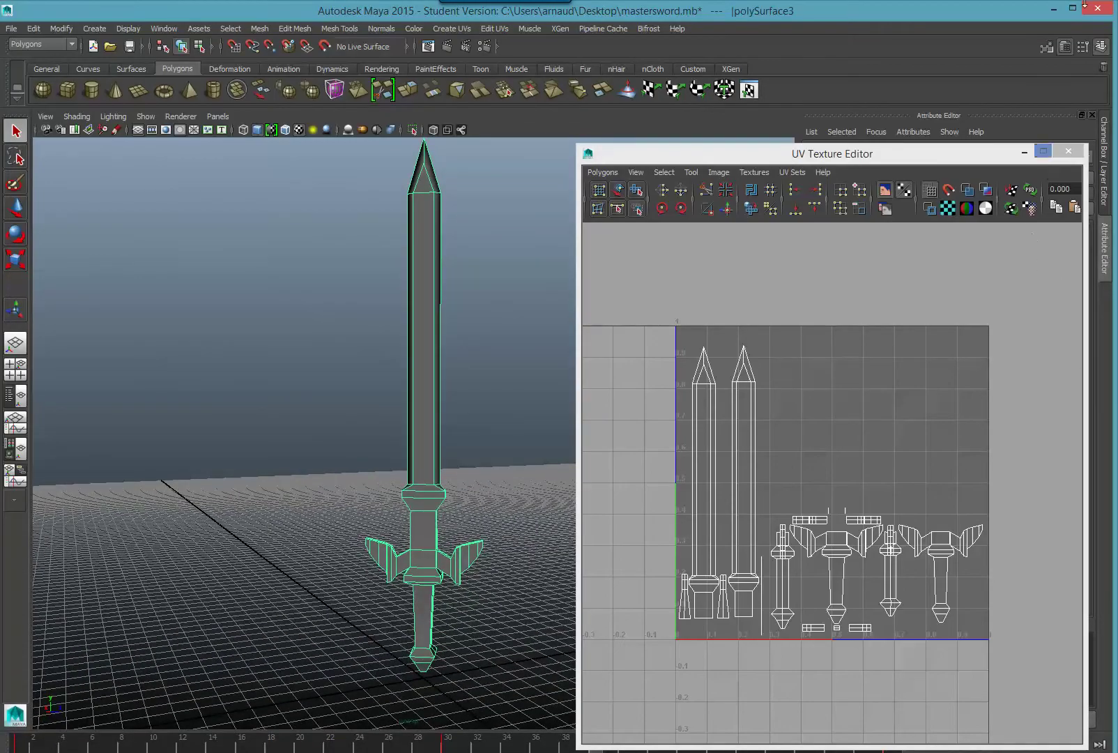
left_click(1052, 9)
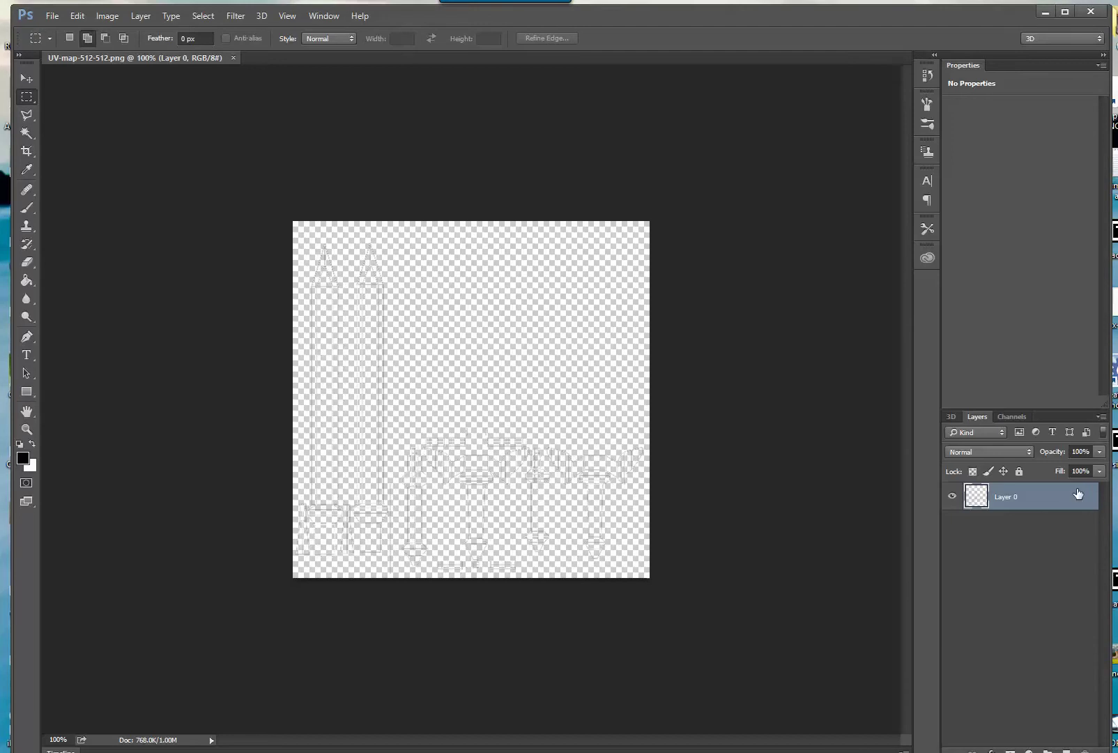
left_click(1065, 743)
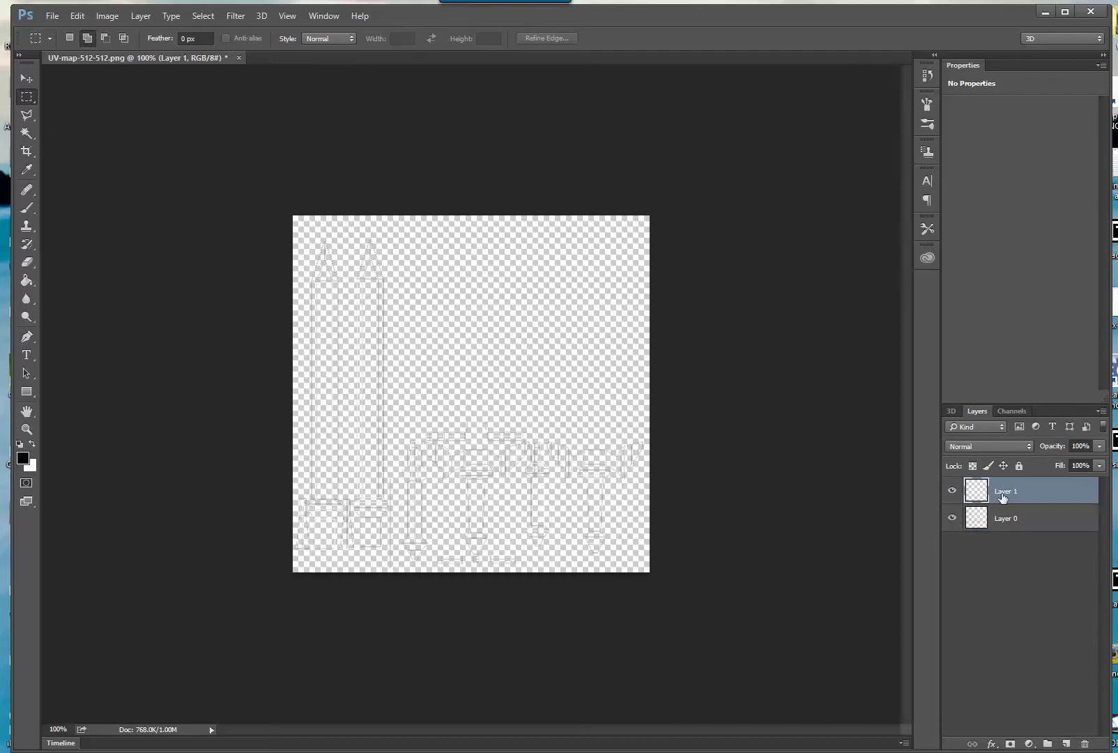
left_click_drag(1006, 490, 1001, 537)
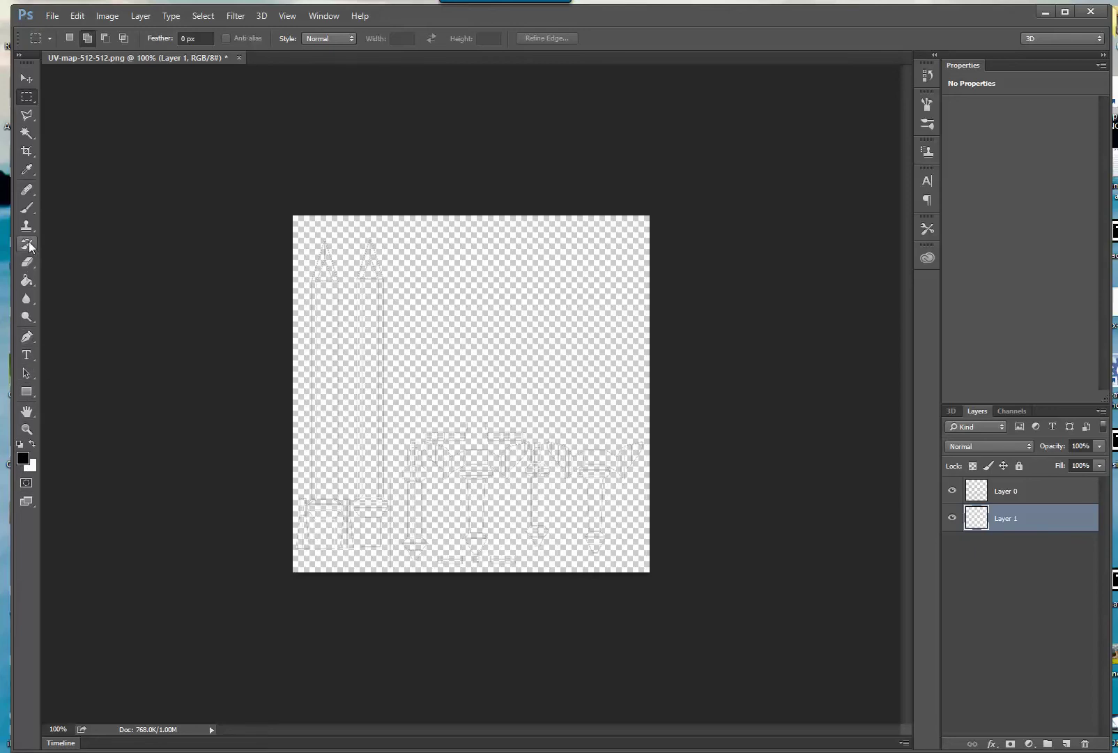
Step: Paint-bucket fill Layer 1 black, then refill it with dark grey 4f4f4f
left_click(26, 280)
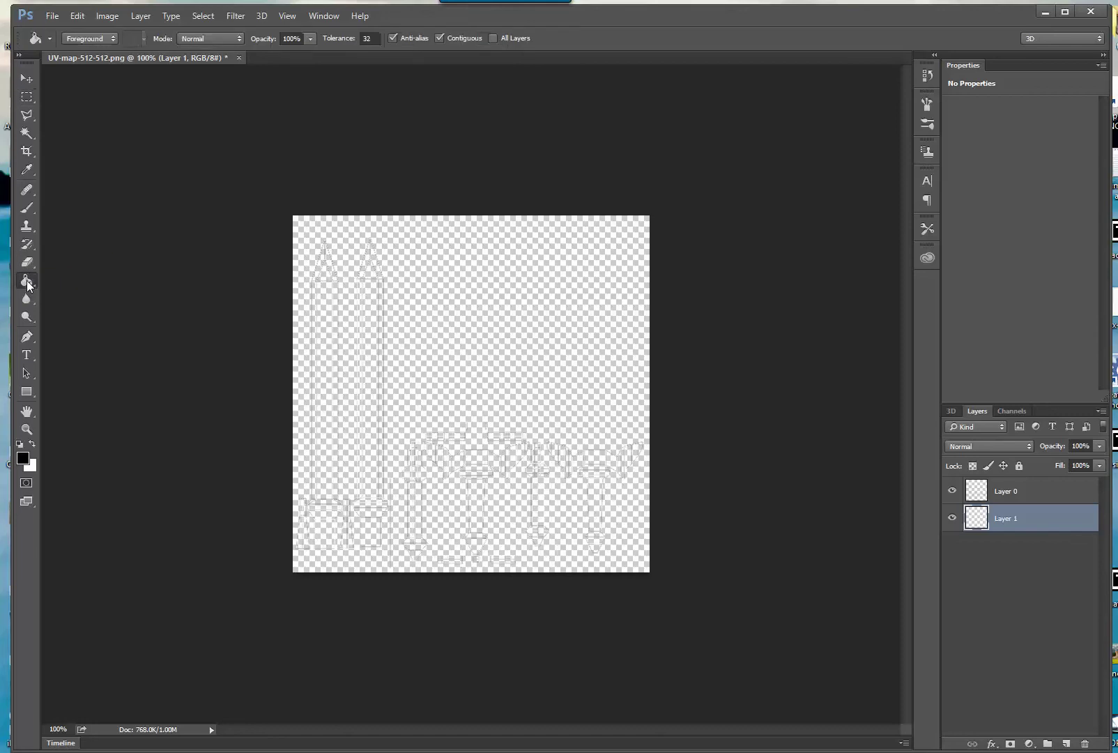
left_click(328, 220)
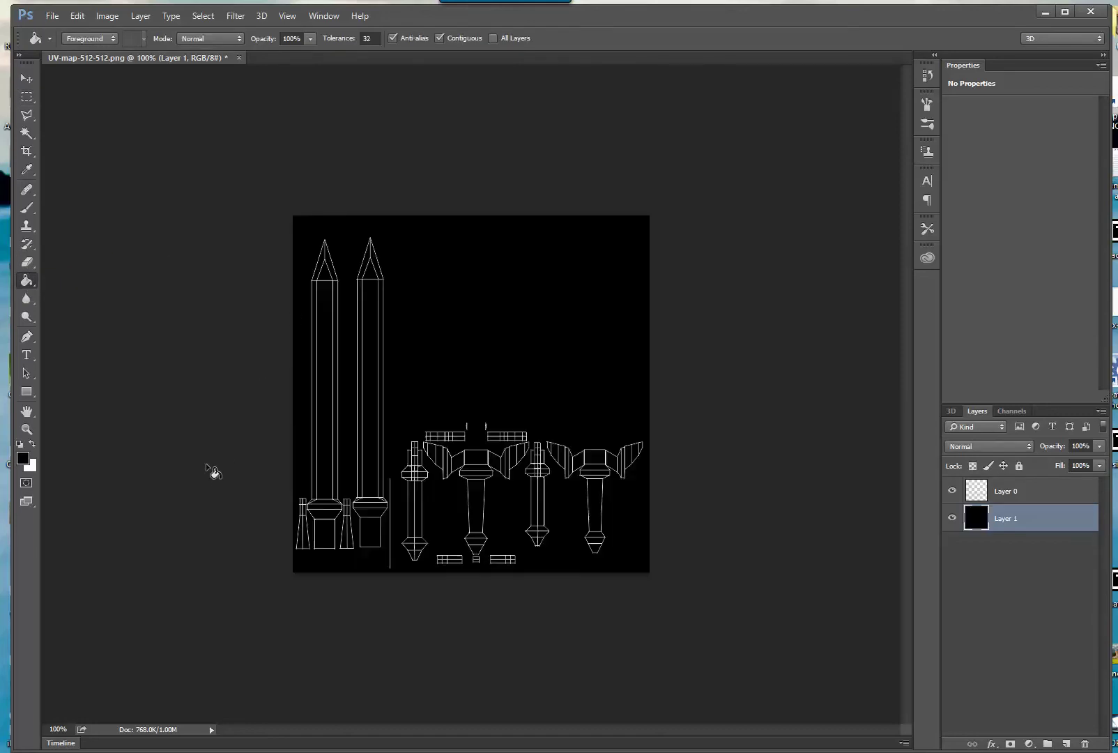
left_click(24, 461)
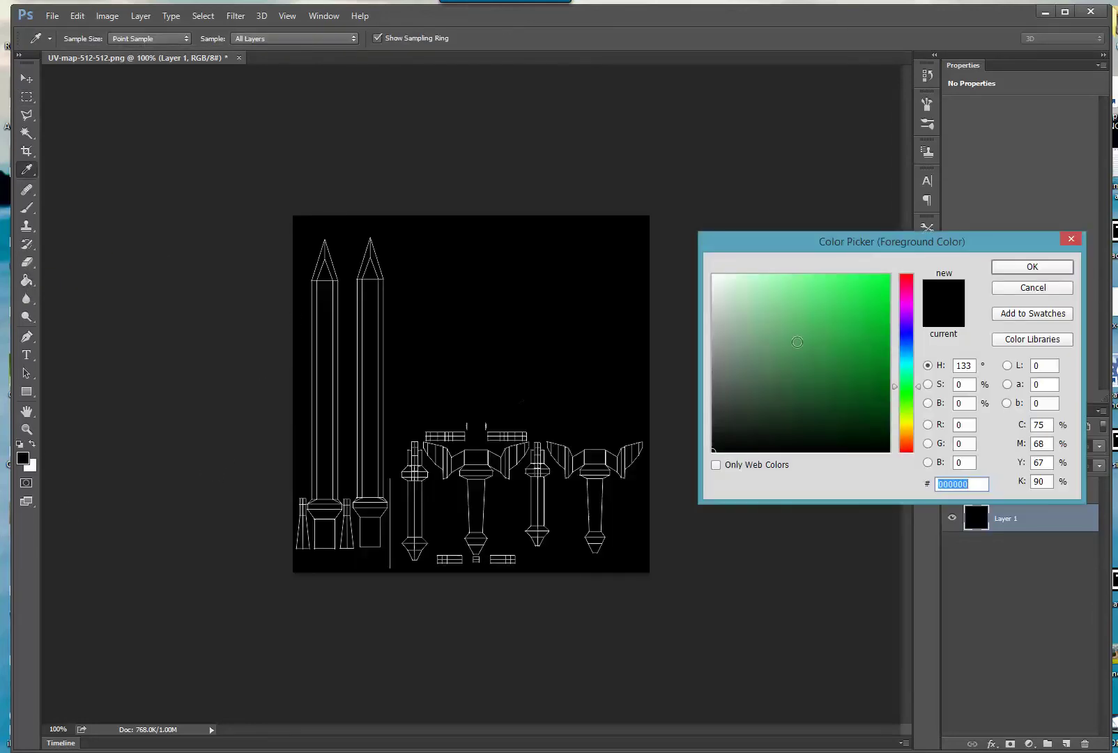
left_click_drag(753, 352, 711, 396)
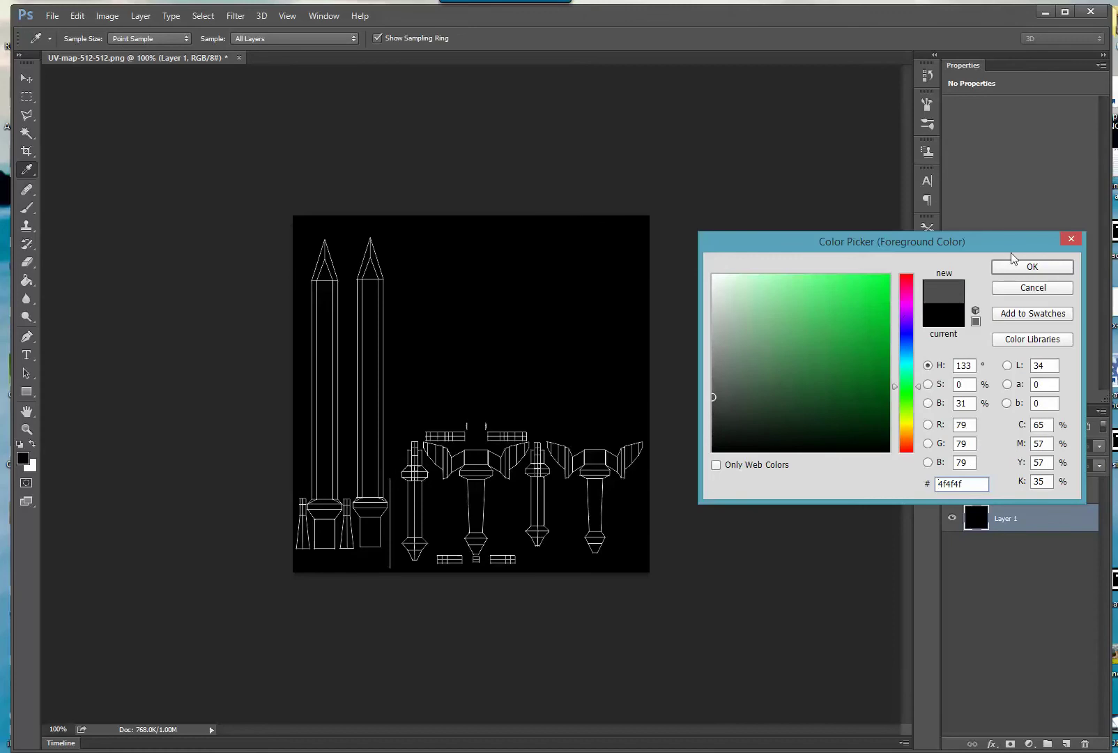
left_click(1032, 266)
left_click(427, 337)
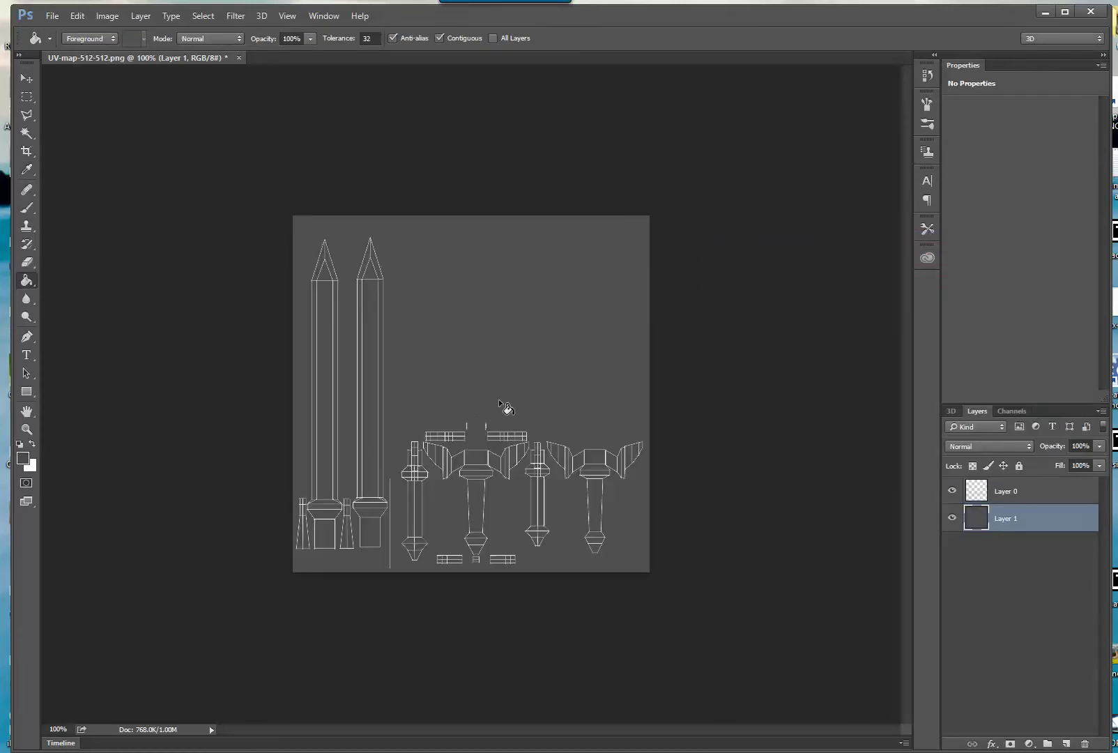
Step: Toggle the grey and wireframe layers' visibility to check the result
left_click(952, 519)
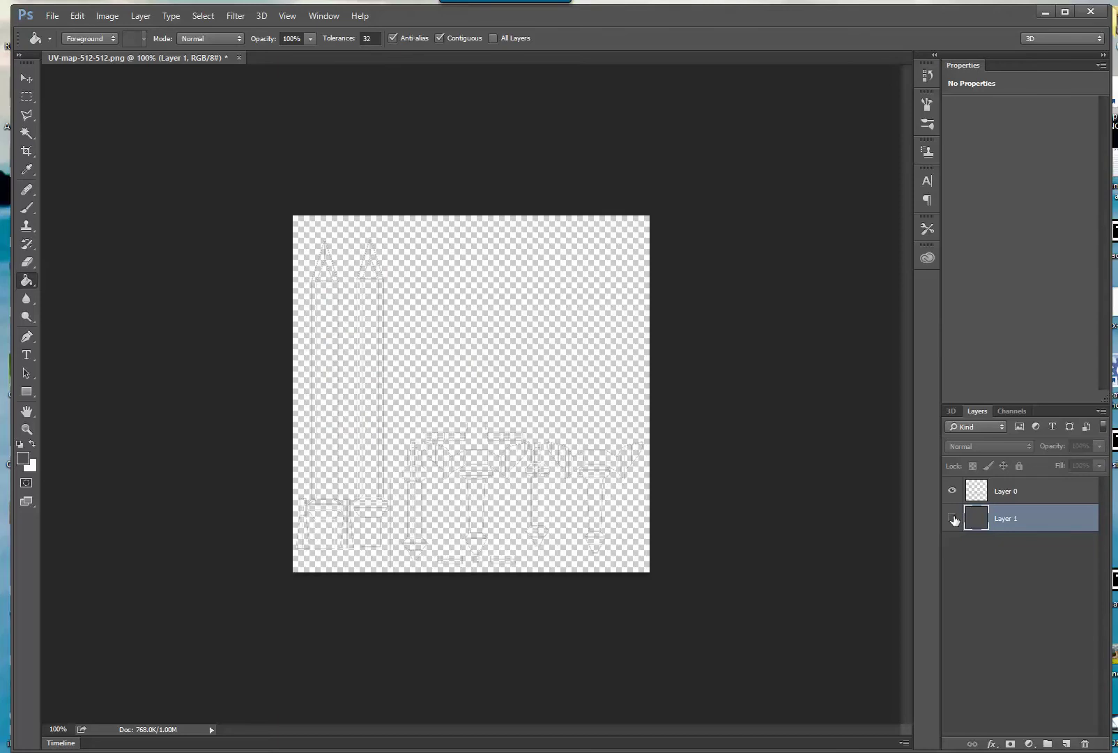
left_click(953, 519)
left_click(954, 492)
left_click(952, 492)
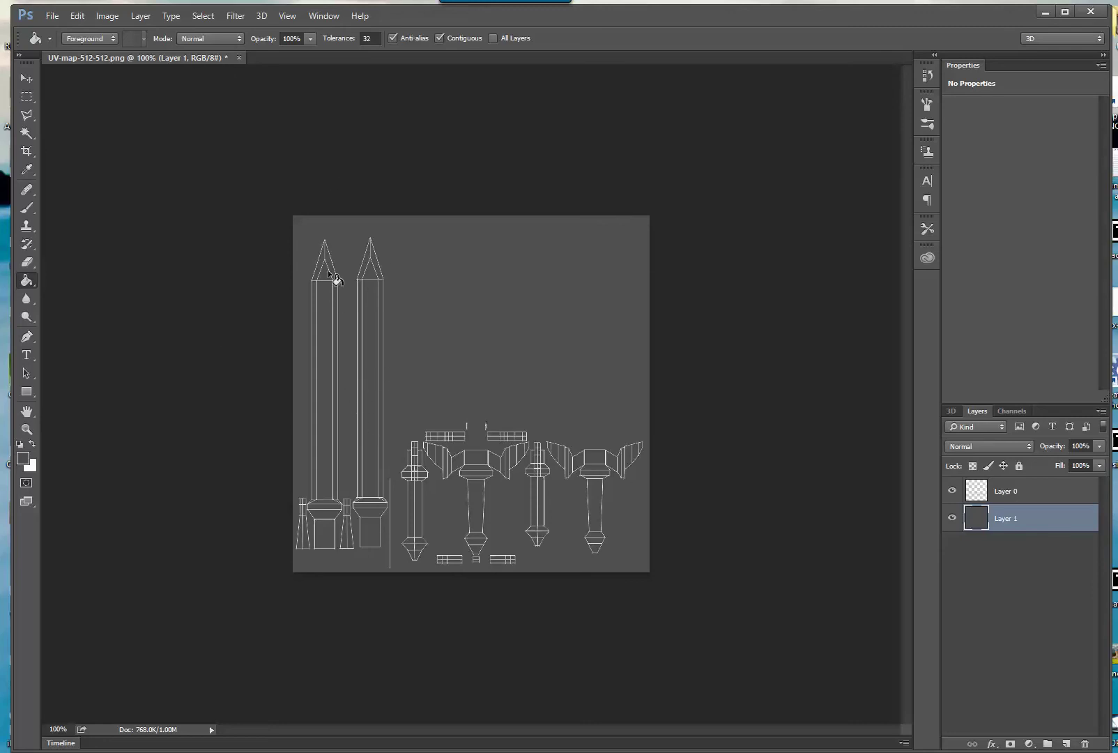
left_click(55, 21)
Step: Open masterSwordUVMap.jpg from the Desktop as a second document
left_click(60, 43)
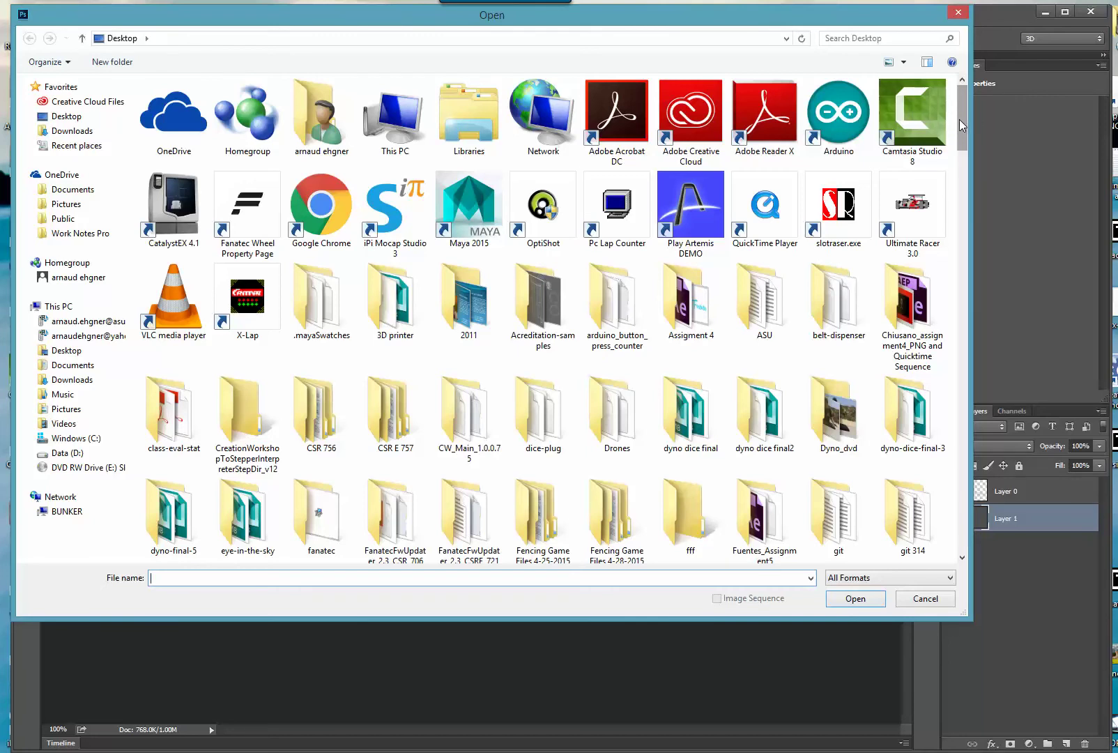
left_click_drag(959, 117, 947, 422)
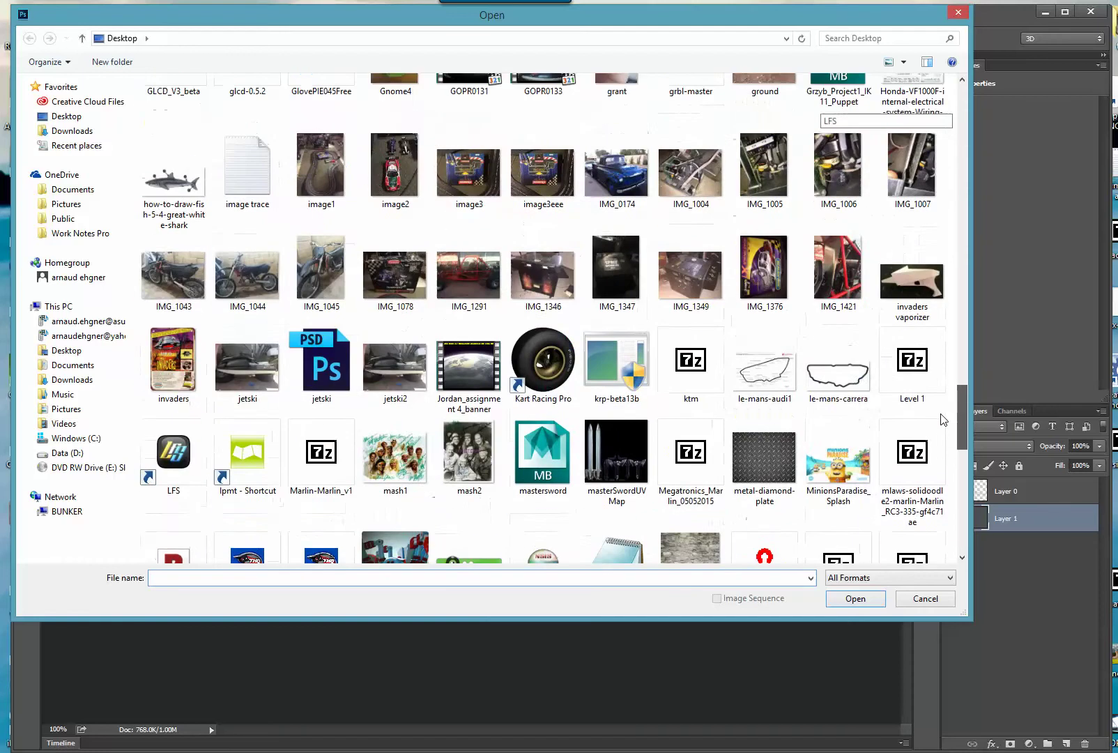
left_click(630, 446)
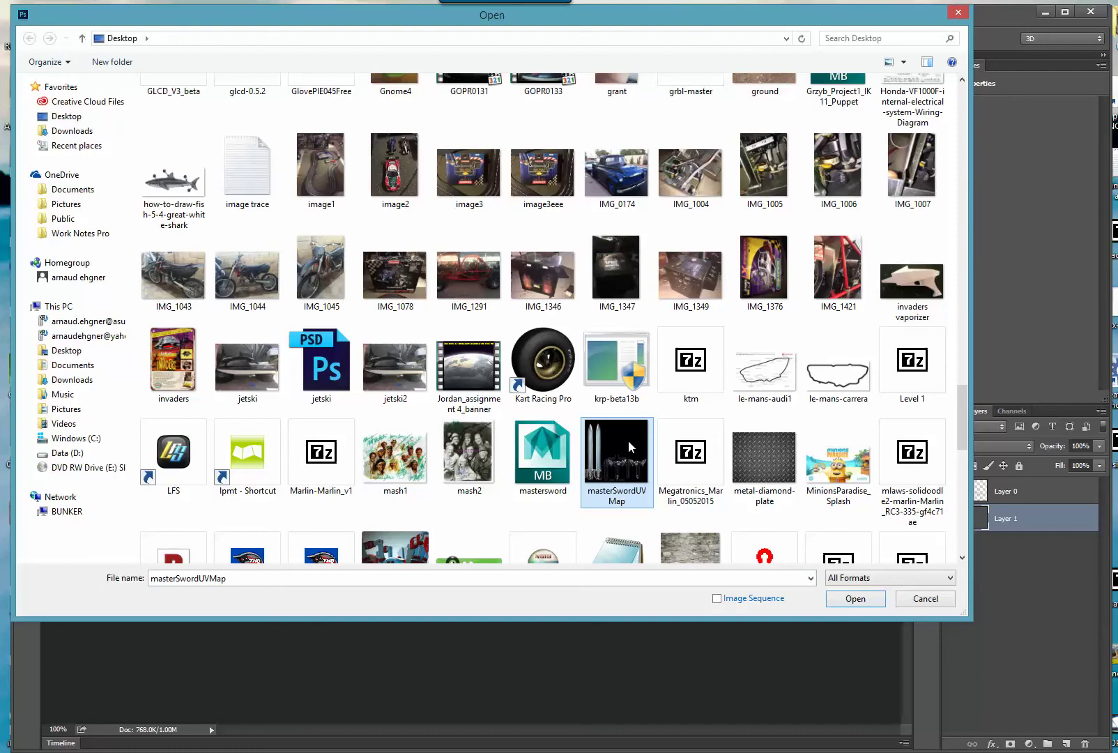
left_click(863, 600)
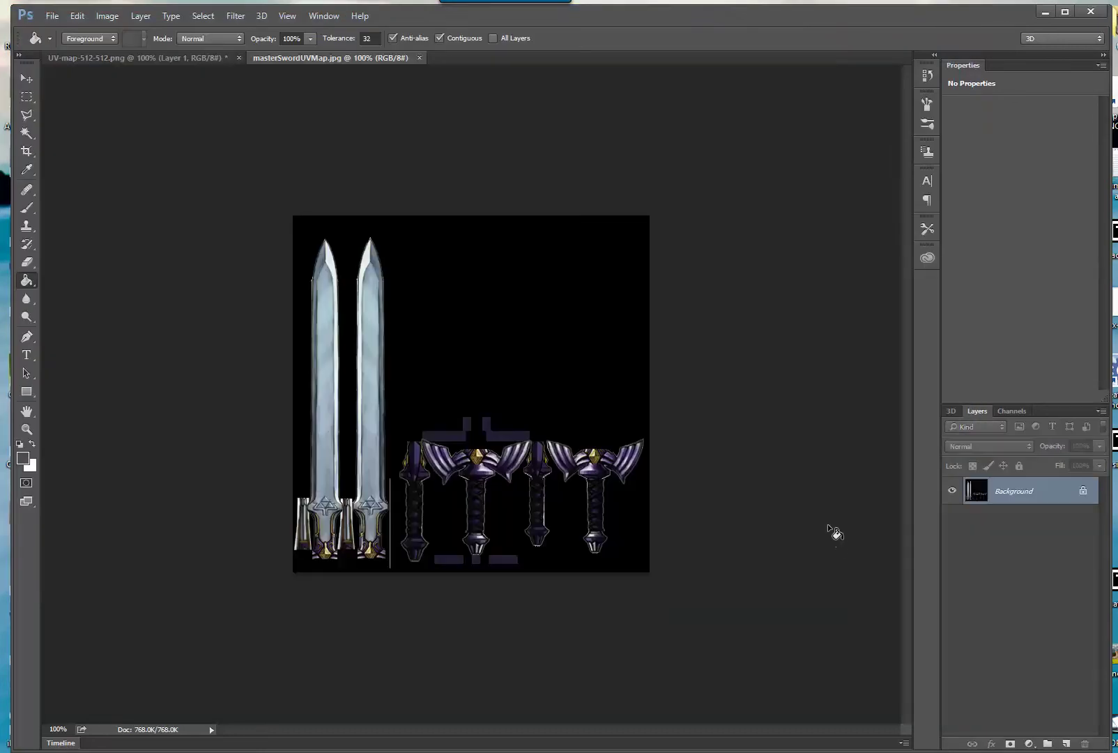
Step: Float the sword texture and UV-map documents in separate side-by-side windows
left_click_drag(267, 59, 561, 75)
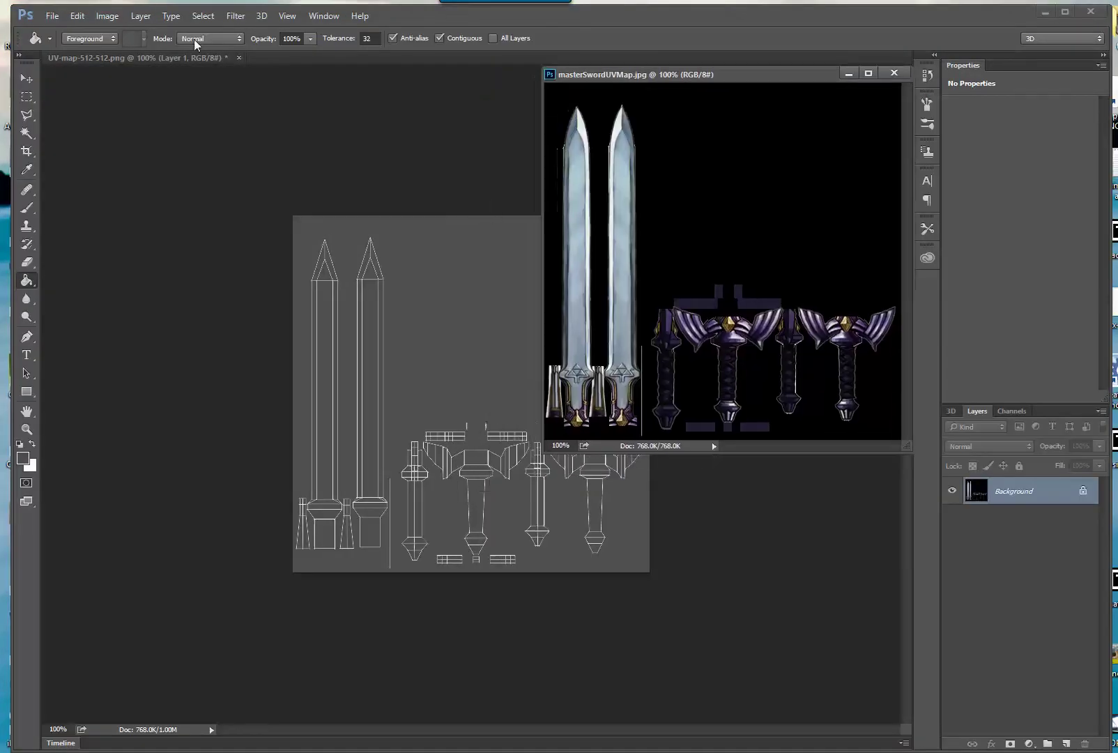
left_click_drag(99, 62, 165, 82)
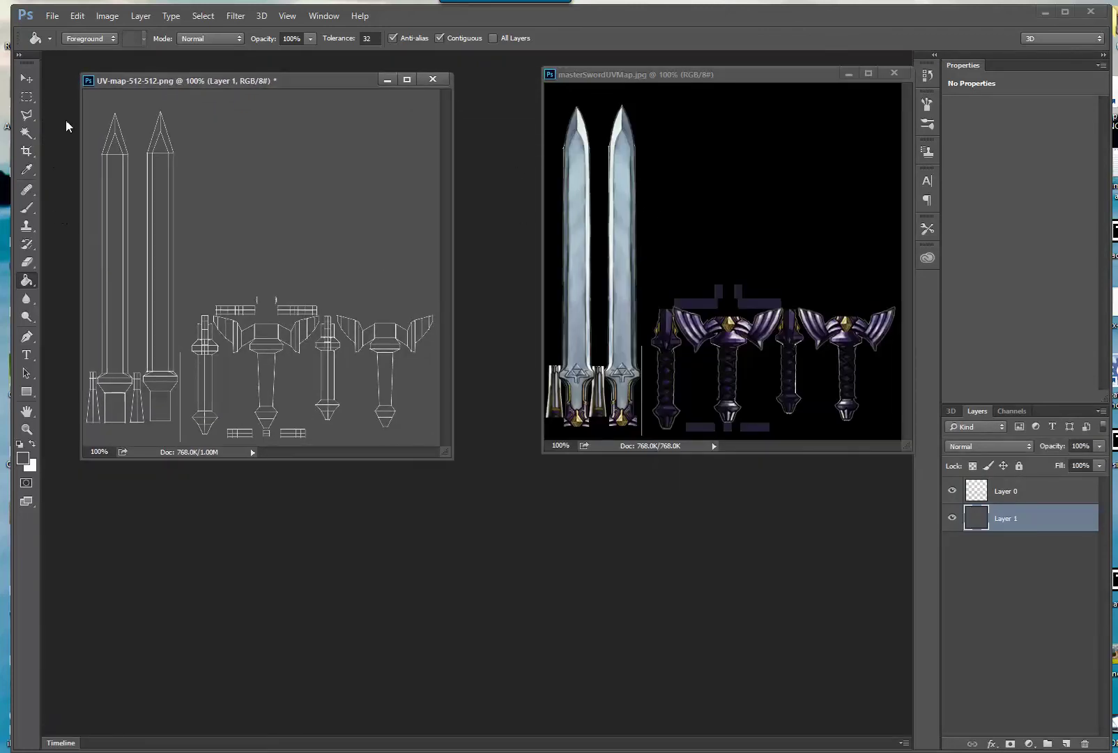
left_click(27, 97)
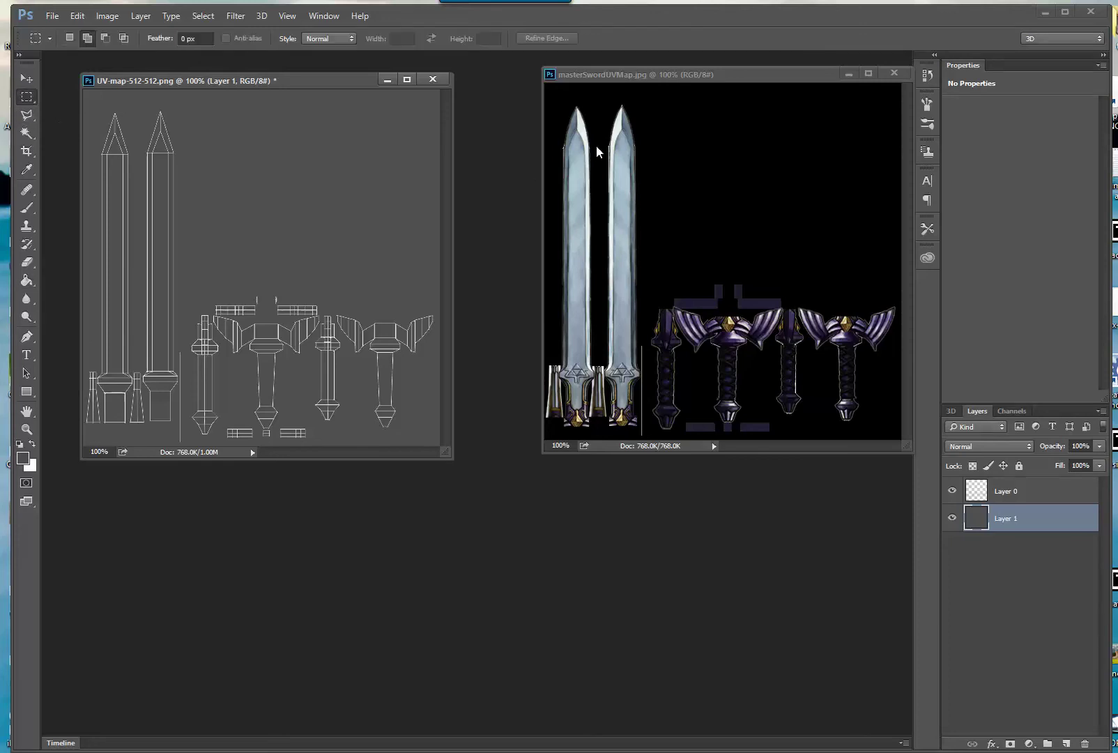
left_click(552, 94)
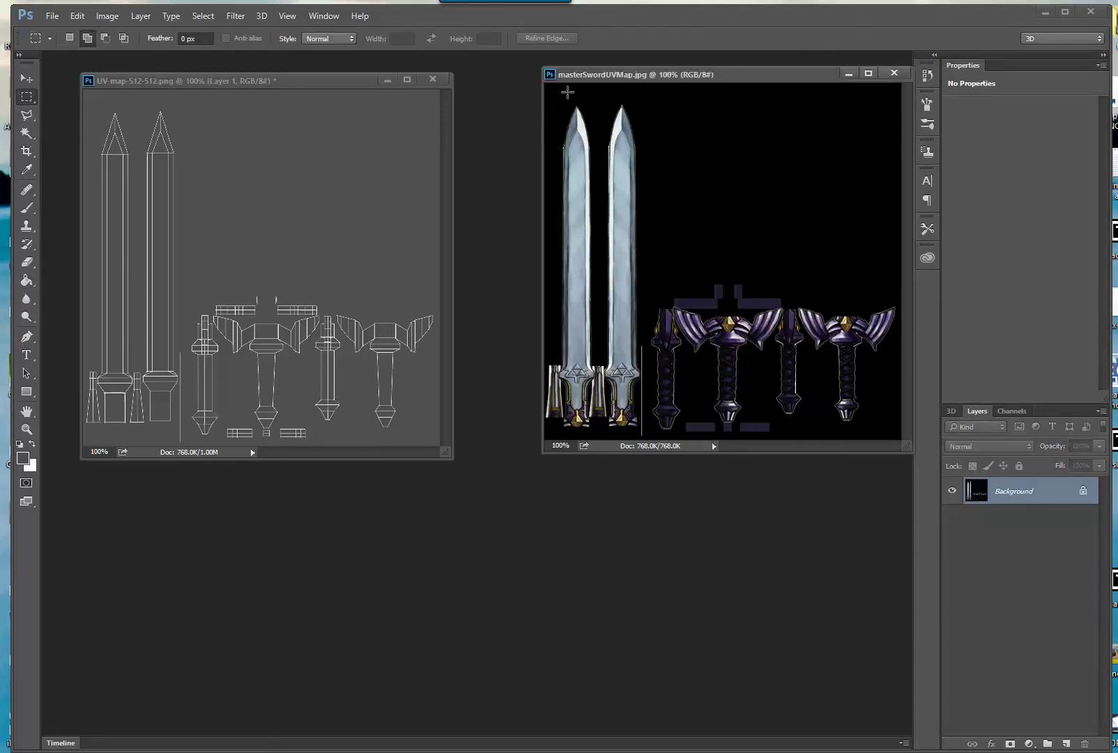
left_click_drag(797, 293, 899, 439)
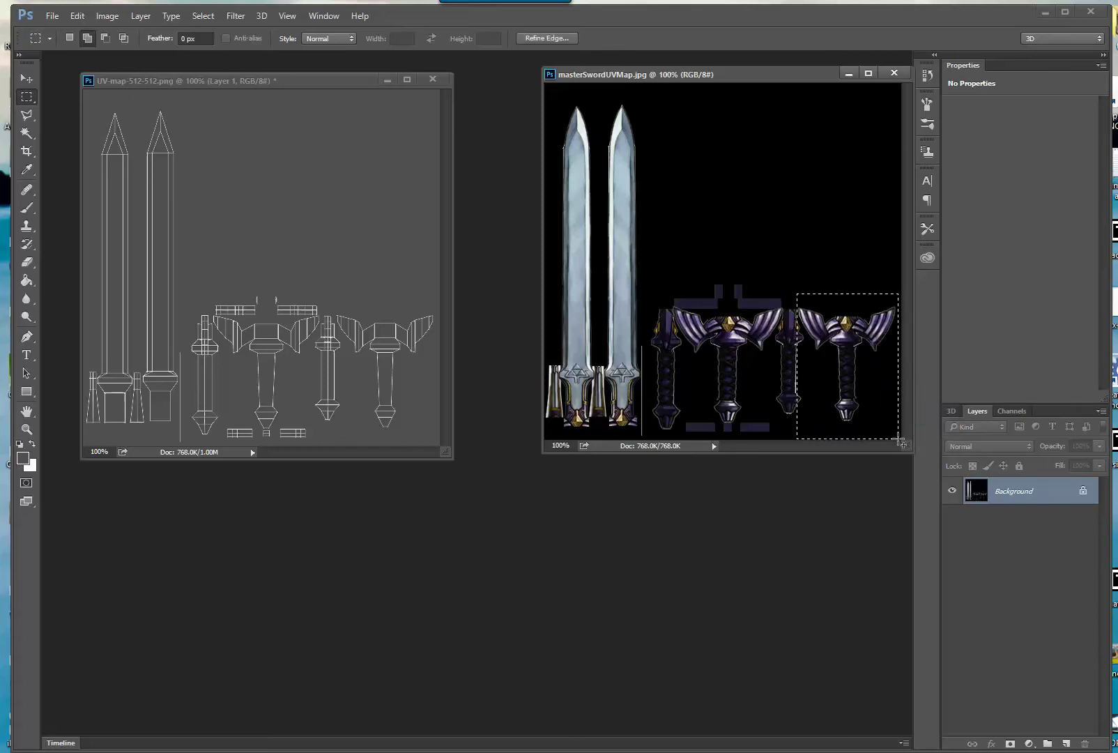
left_click(27, 78)
key("ctrl+c")
left_click(199, 195)
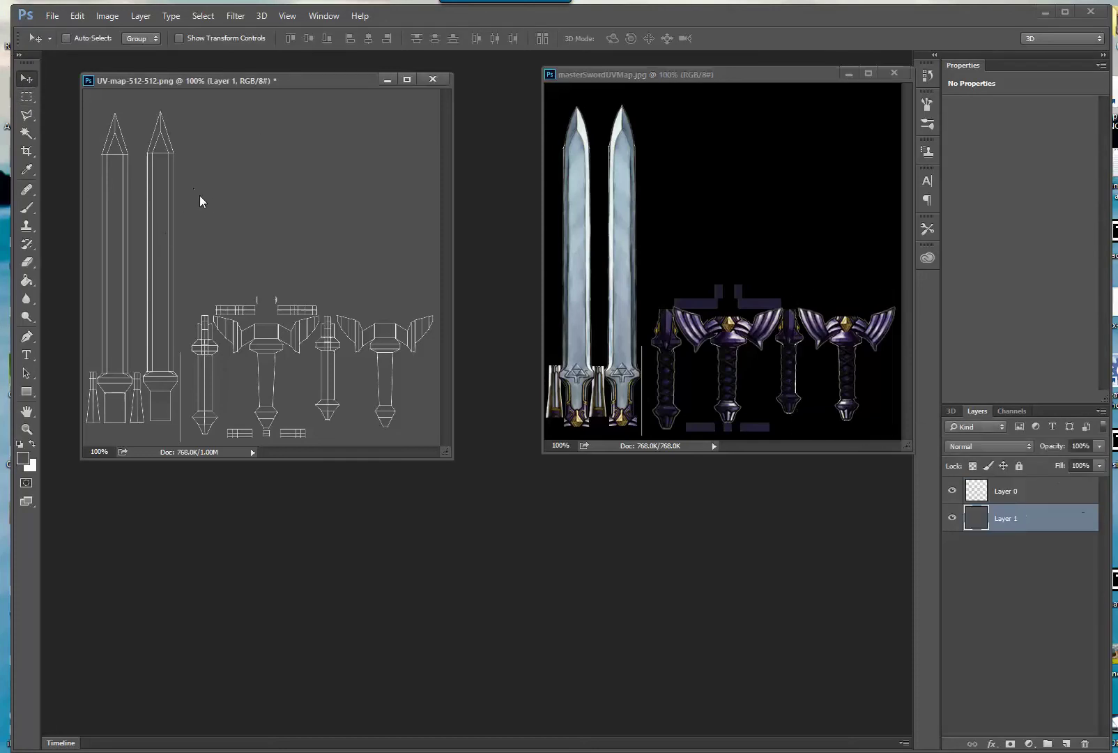
key("ctrl+v")
left_click_drag(265, 228, 394, 339)
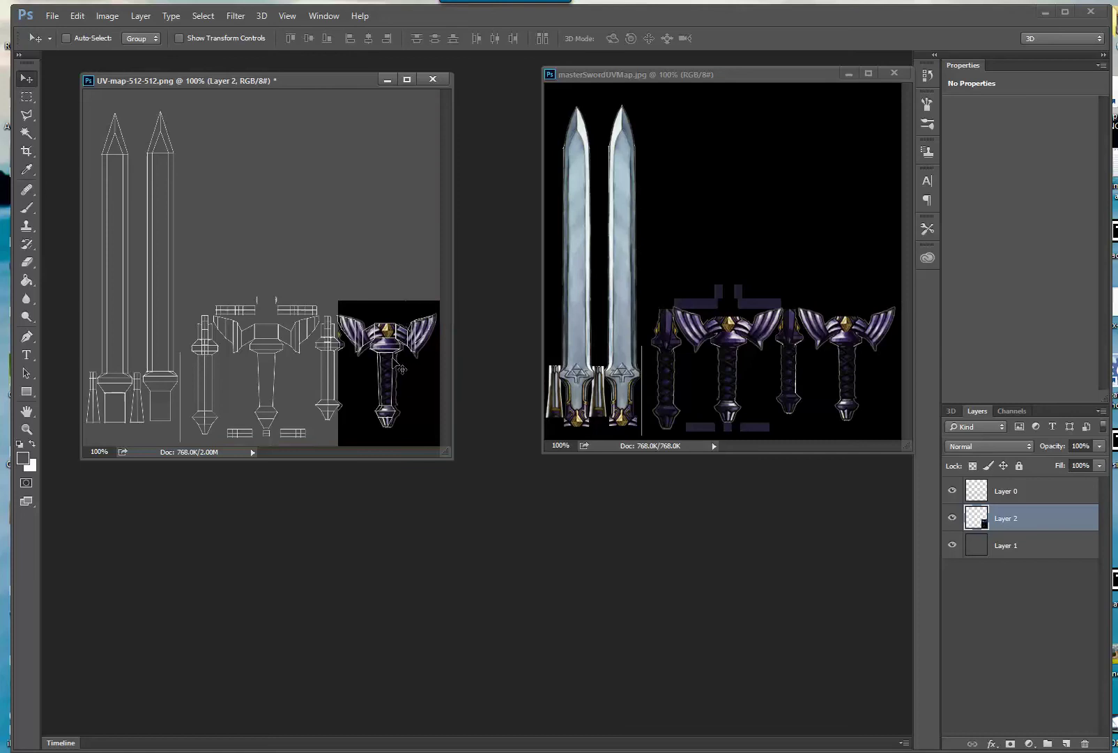
key("Left")
key("Left")
key("Left")
key("Left")
key("Left")
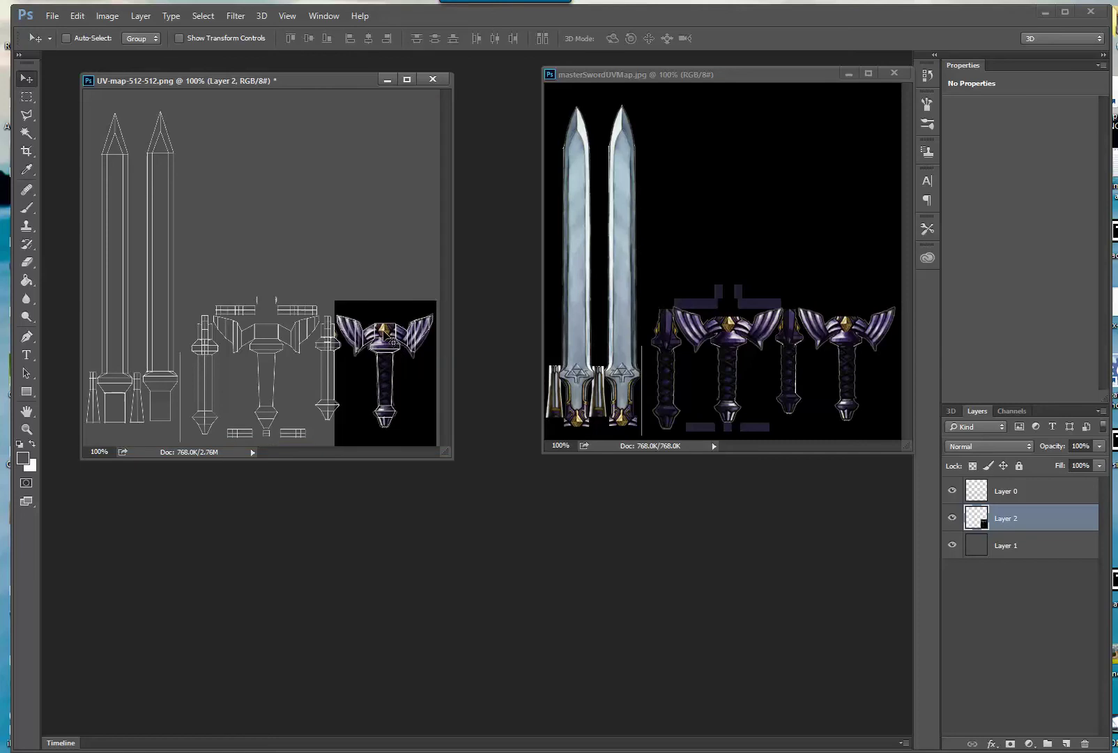
left_click_drag(389, 336, 363, 232)
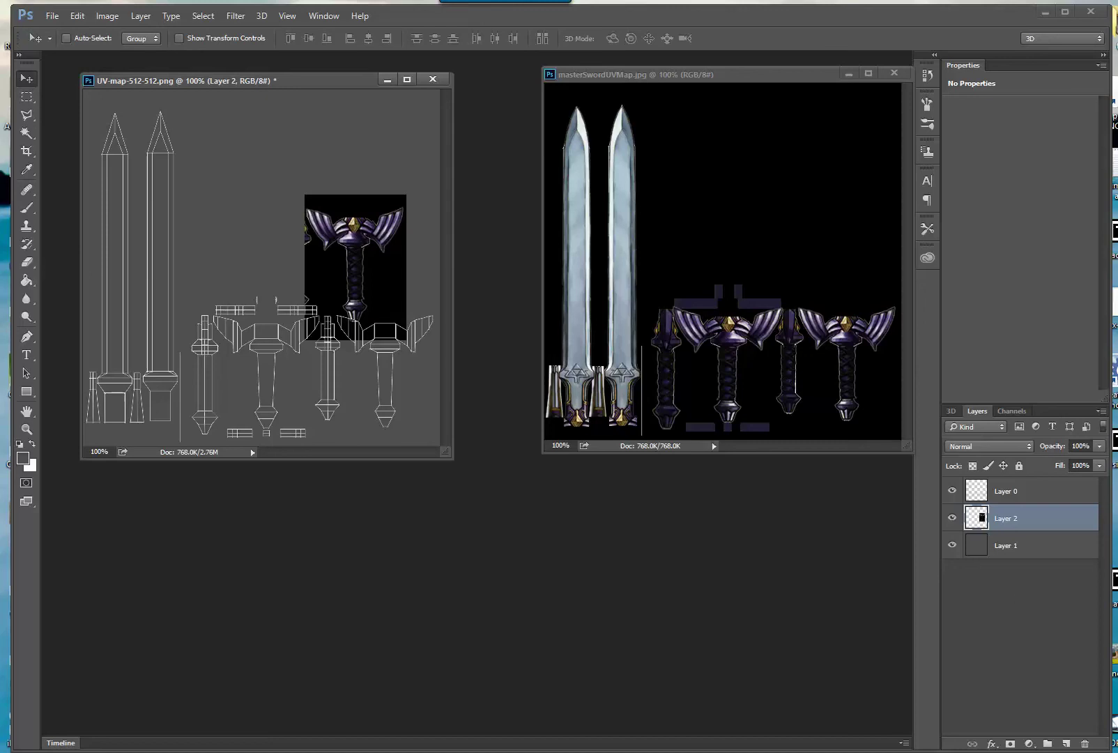
left_click(1084, 743)
left_click(534, 286)
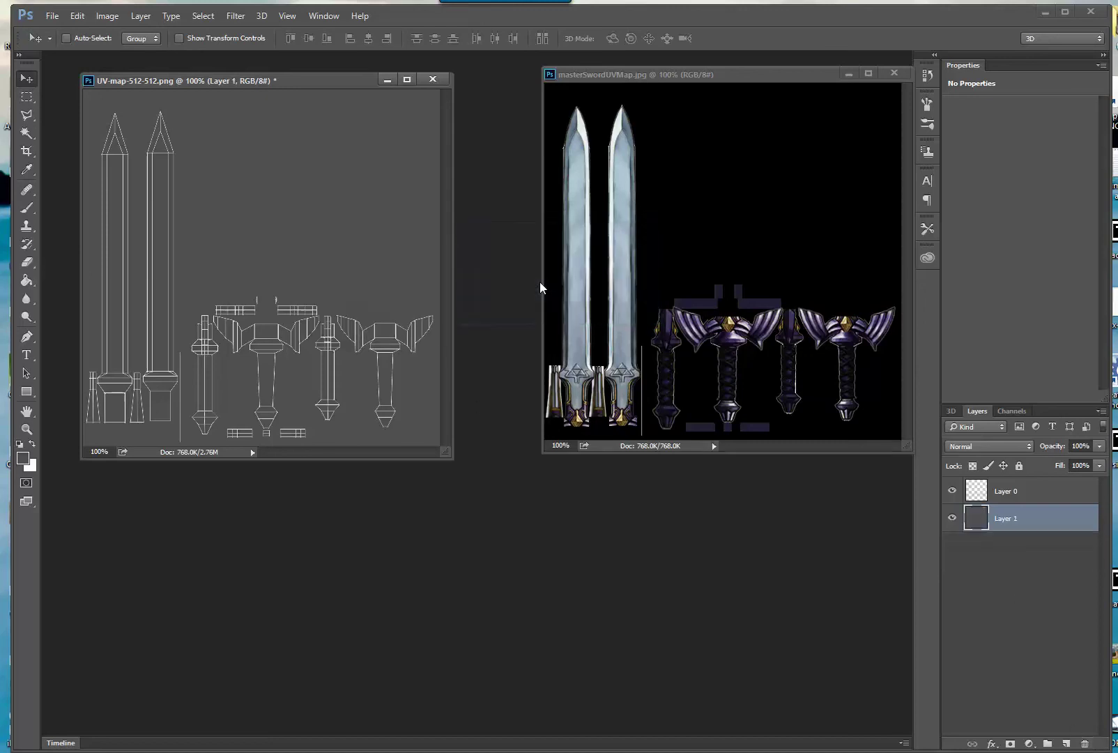
left_click(801, 333)
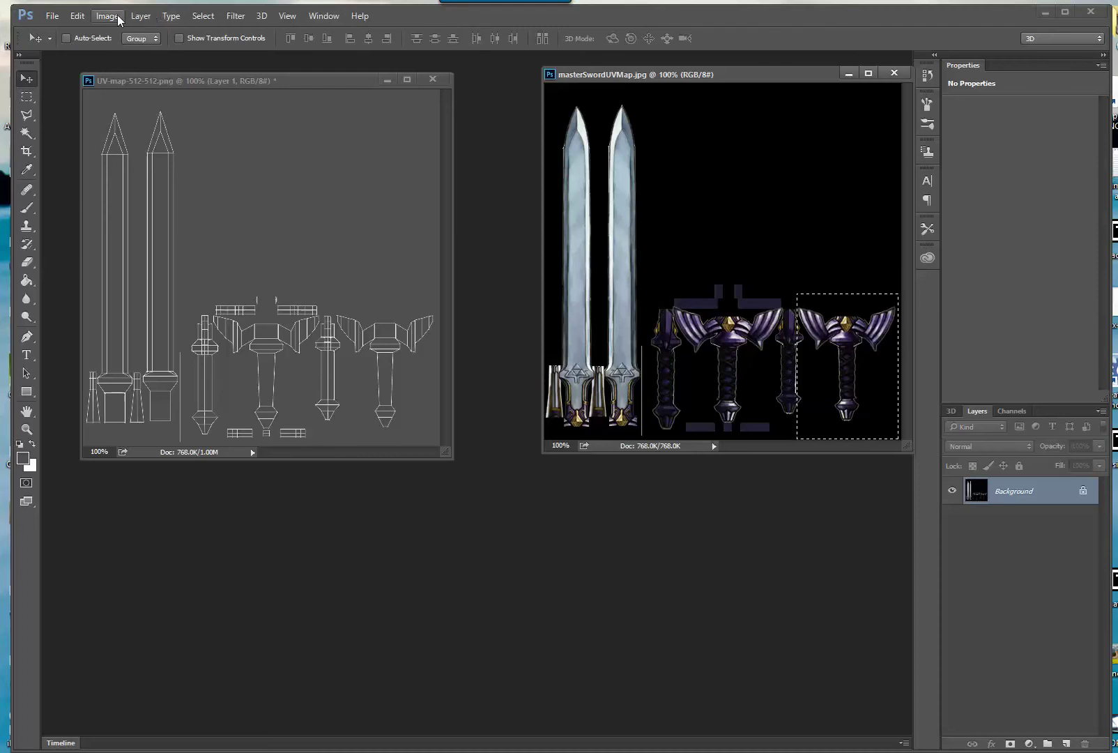
left_click(203, 16)
Step: Deselect, convert the texture's Background to Layer 0, and drag the whole texture onto the UV map
left_click(213, 46)
left_click(1083, 490)
double_click(1084, 489)
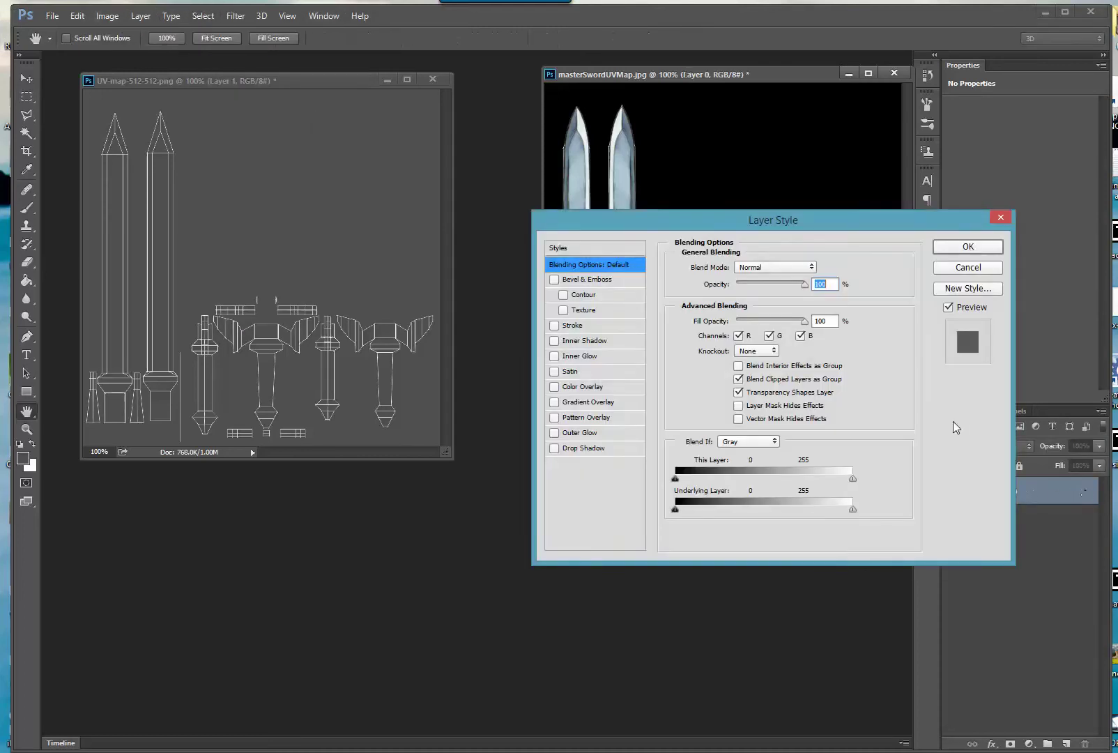
left_click(968, 246)
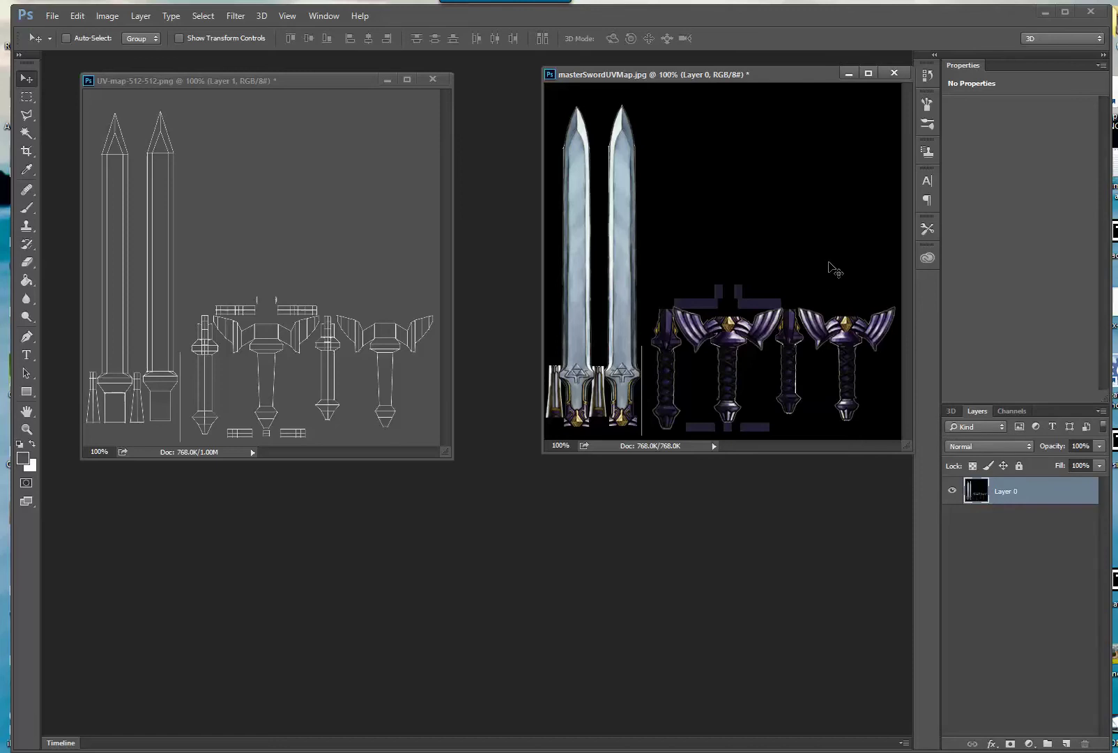
left_click_drag(808, 260, 380, 261)
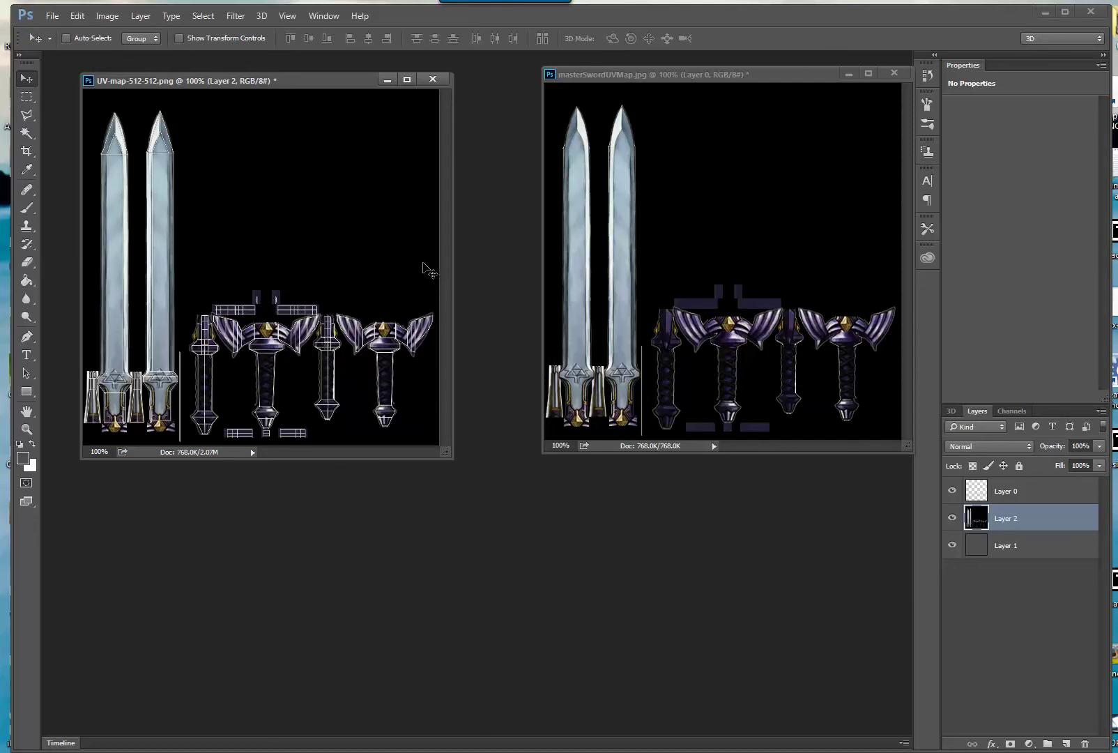
Step: Zoom the guard to 400% and nudge the hilt texture down to match the wireframe
left_click(26, 429)
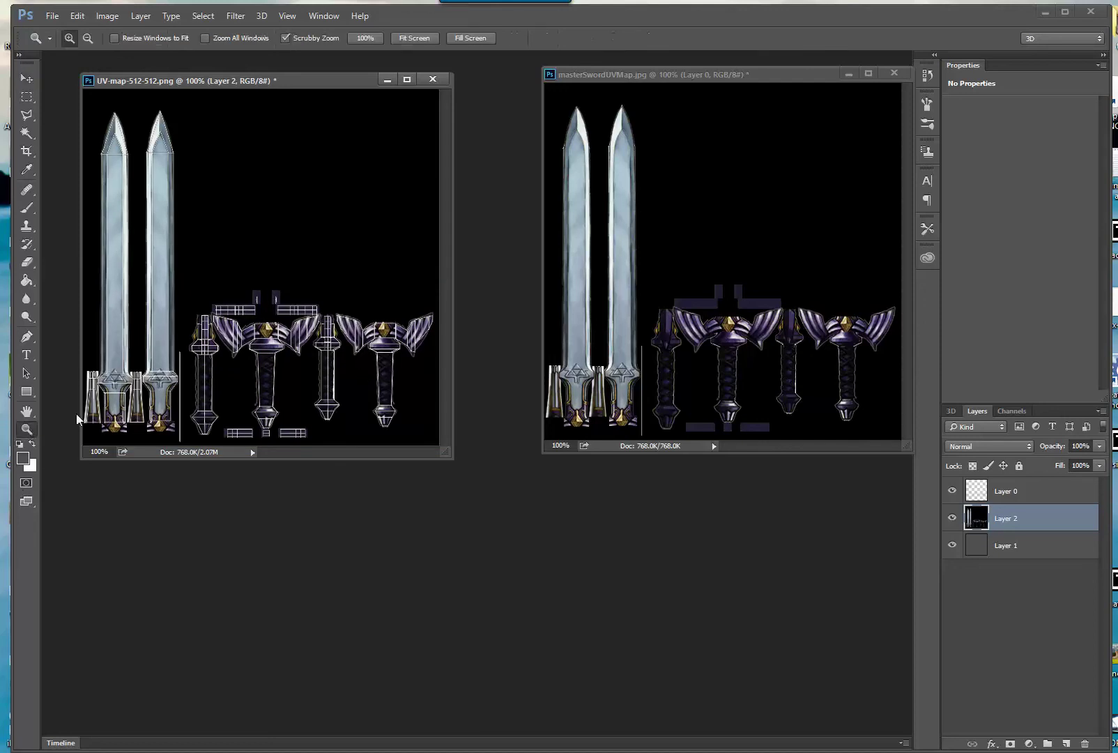
left_click(231, 337)
left_click(297, 343)
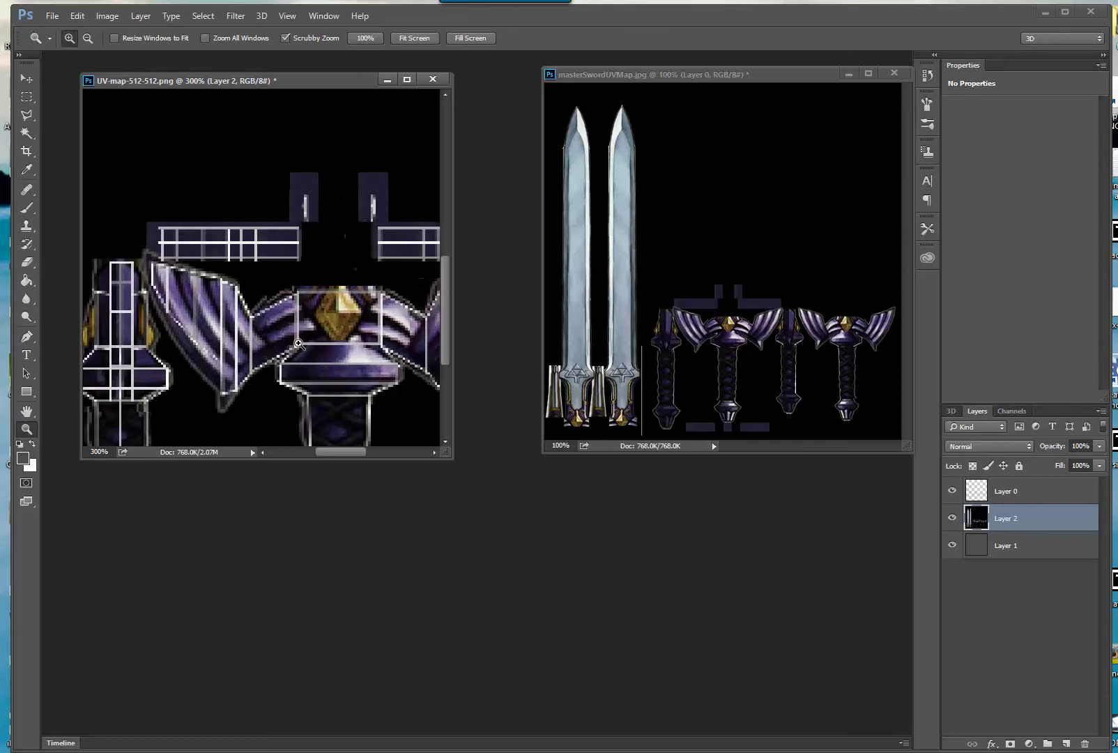
left_click(298, 343)
left_click(27, 78)
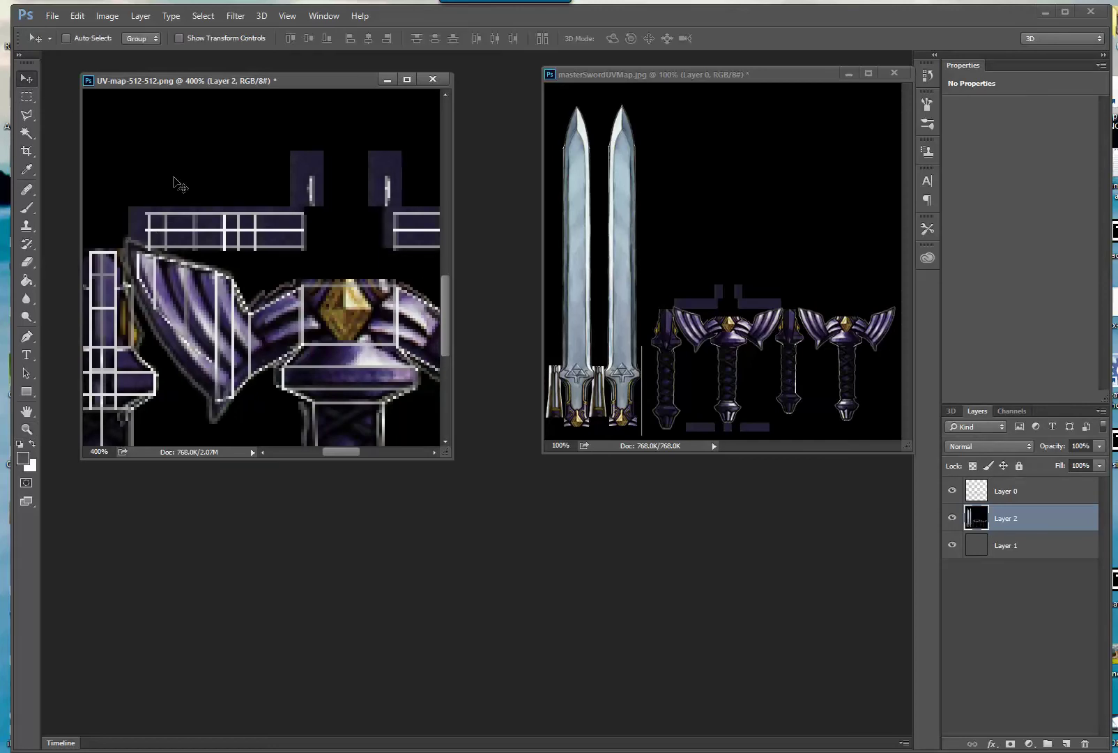
key("Up")
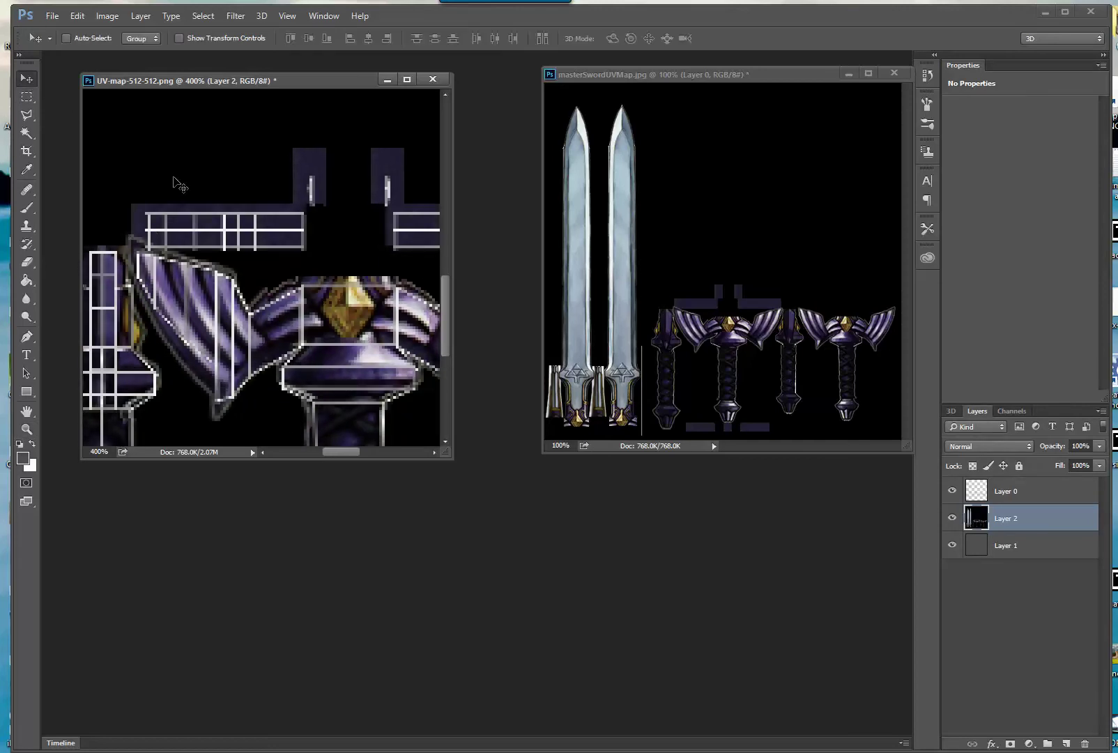
key("Down")
key("Down")
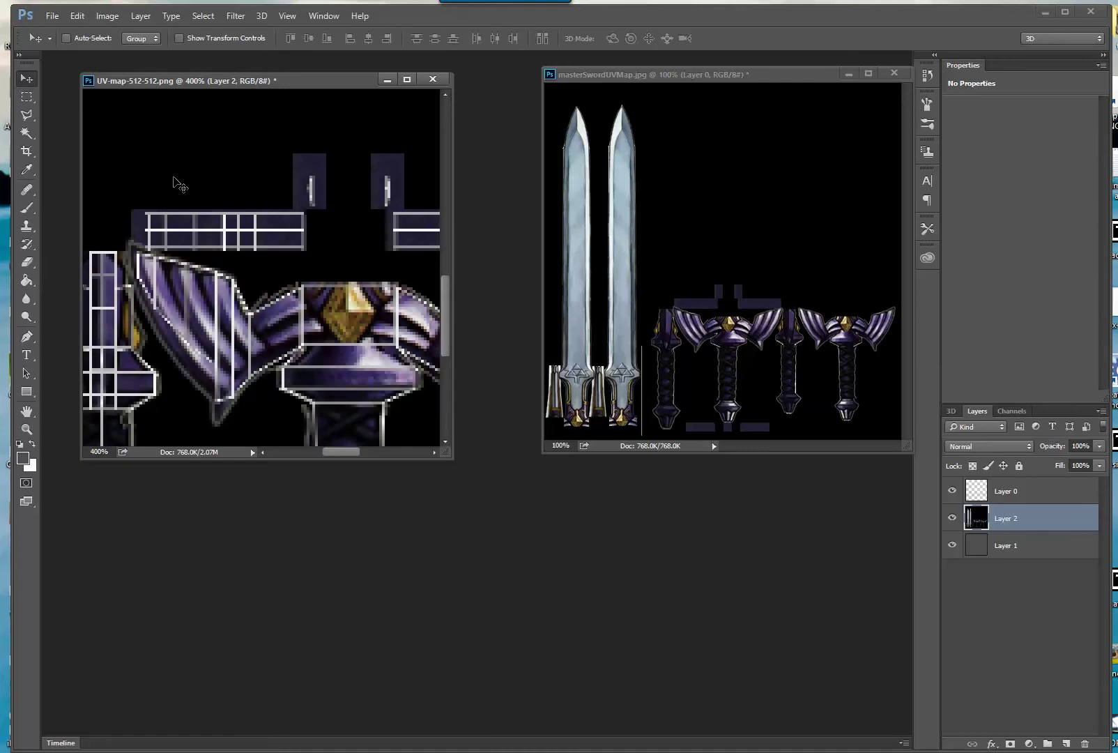
Step: Zoom out to 66.7% to view the whole aligned UV map
scroll(168, 306, "down", 3)
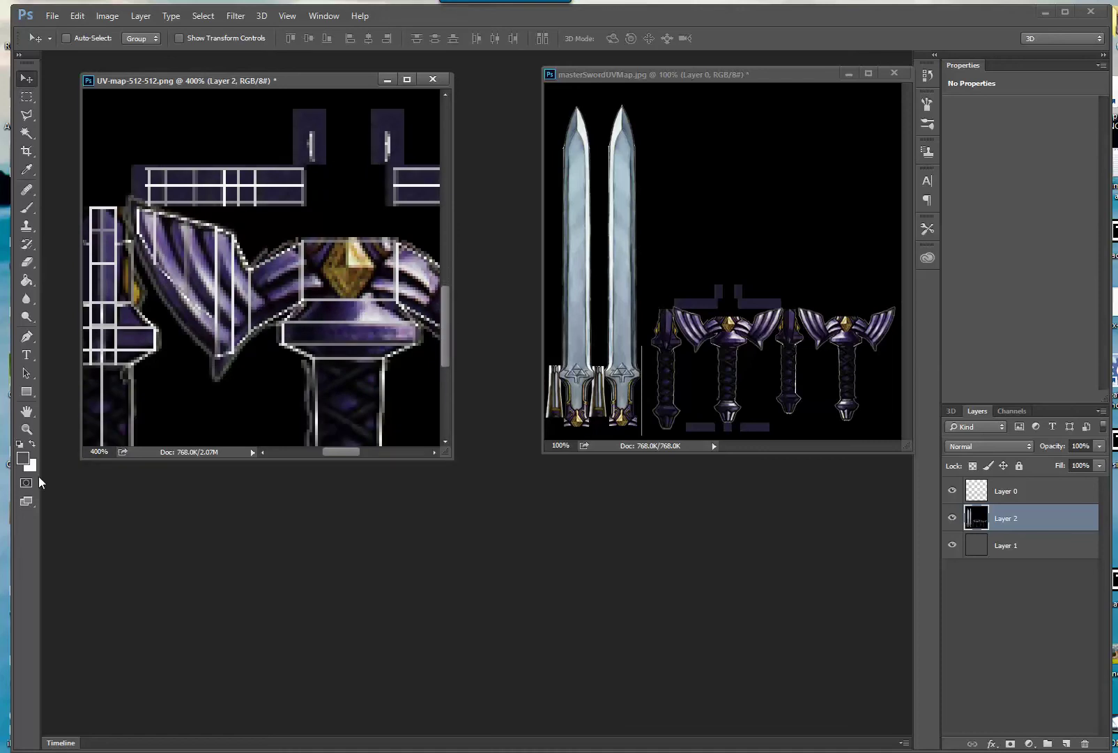
left_click(27, 429)
left_click(323, 340, "alt")
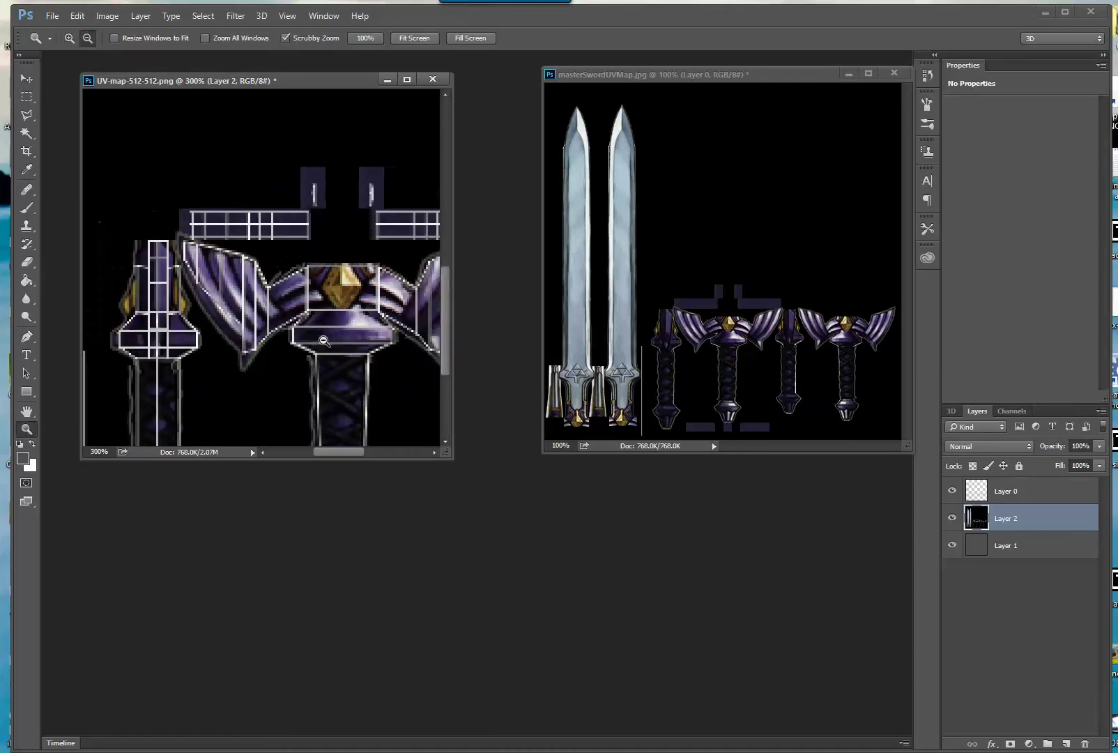
left_click(323, 340, "alt")
left_click(324, 337, "alt")
left_click(325, 332, "alt")
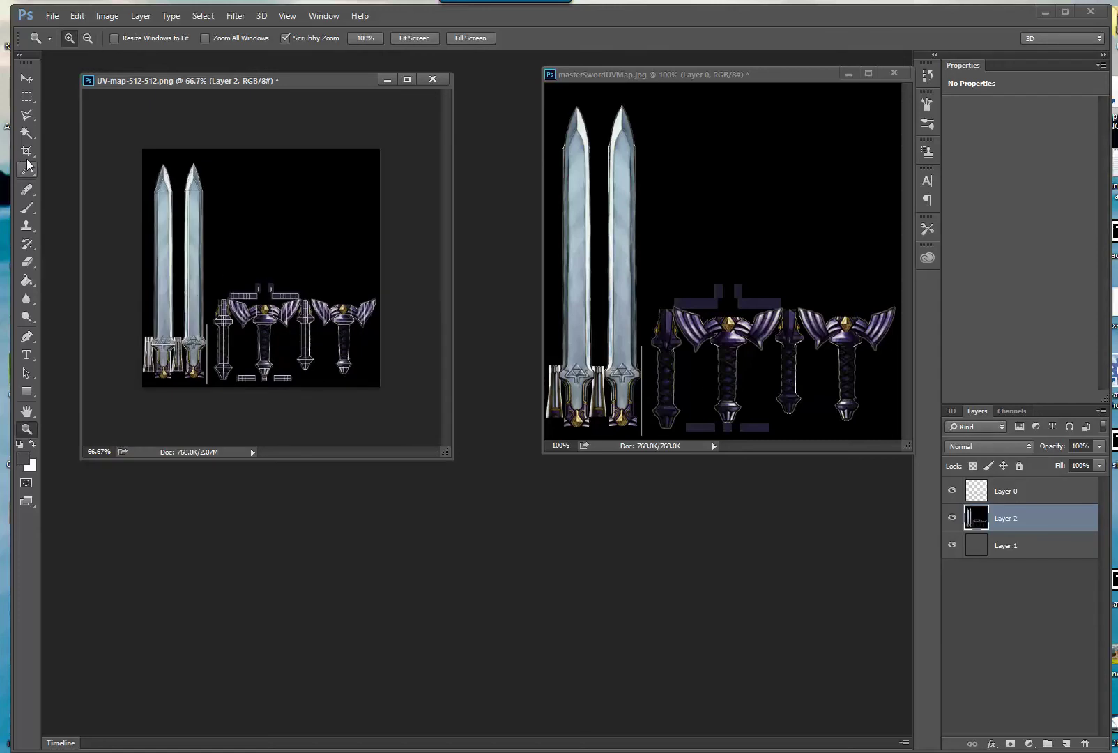
left_click(27, 132)
Step: Magic-wand the black background on Layer 0 and fill it grey on Layer 2
left_click(1005, 484)
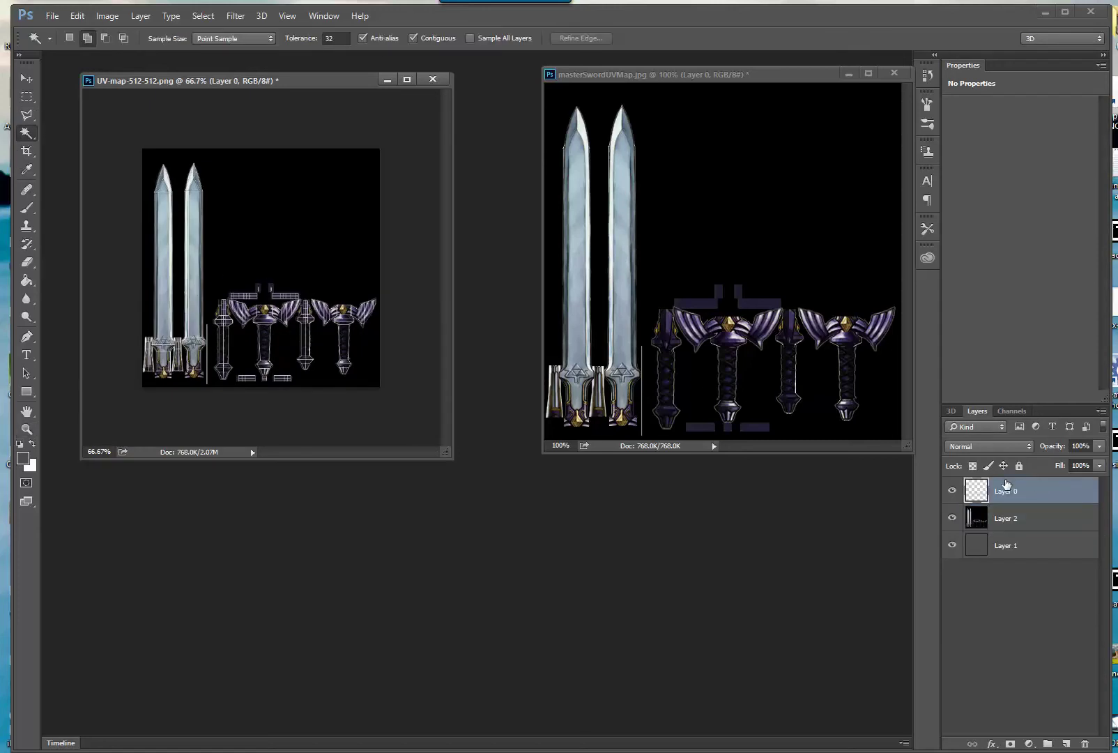
left_click(342, 208)
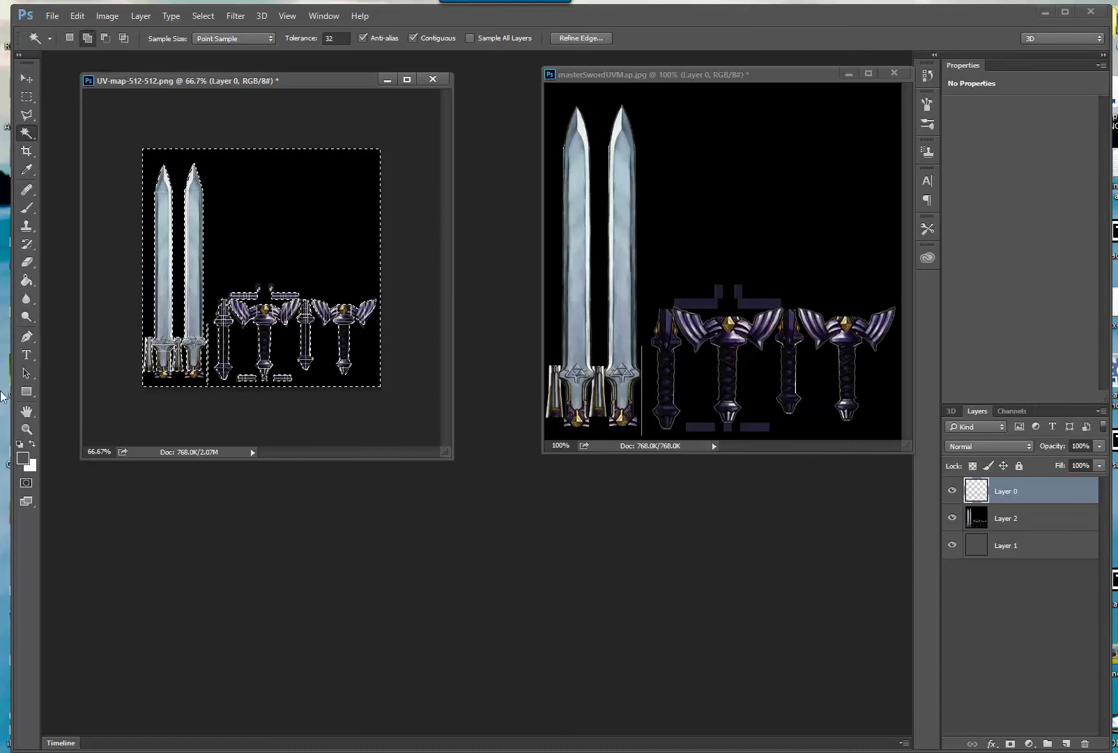
left_click(27, 280)
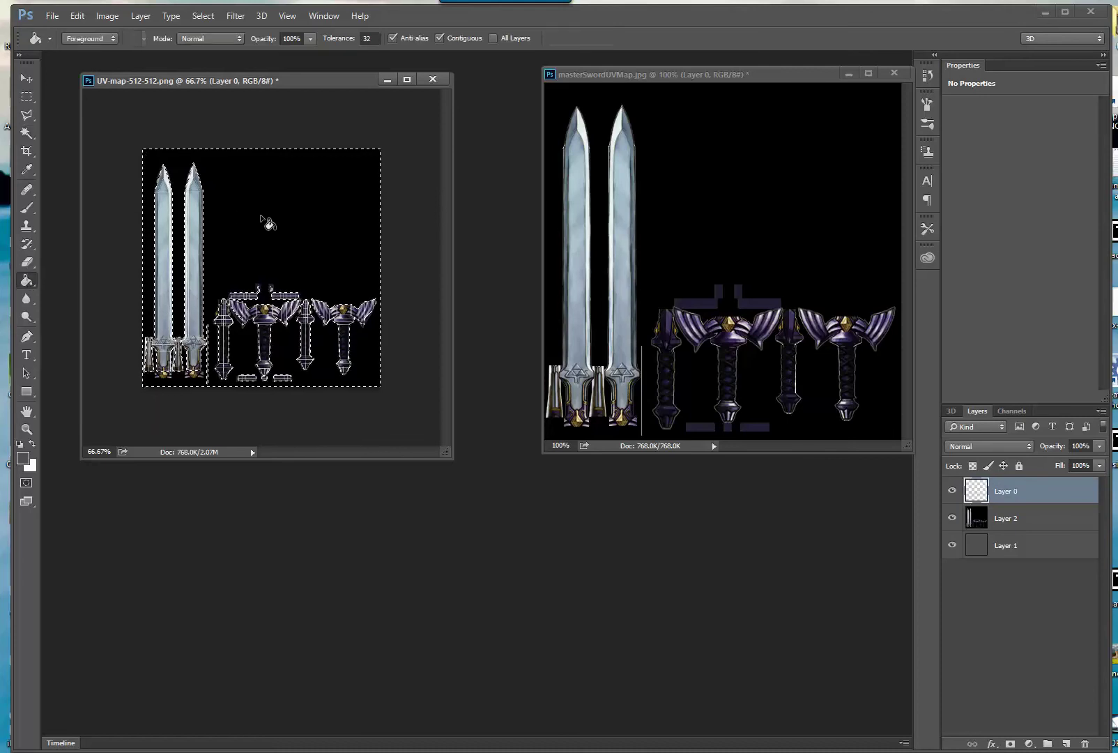
left_click(1006, 518)
left_click(229, 202)
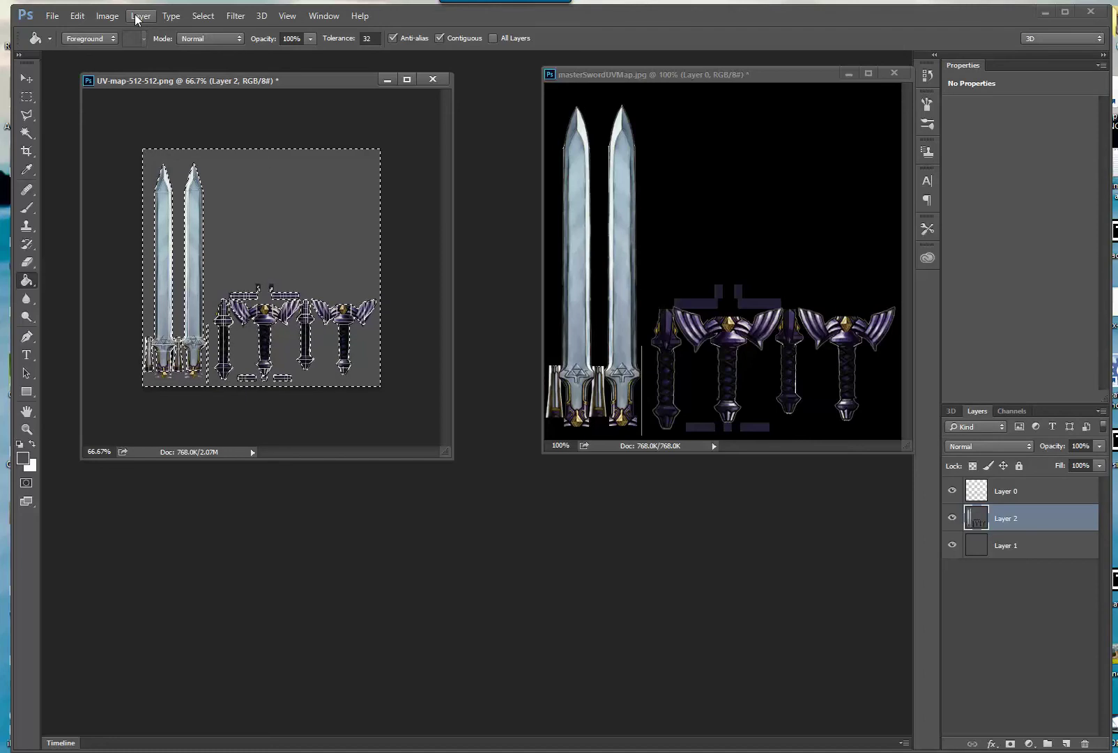
left_click(203, 15)
left_click(187, 42)
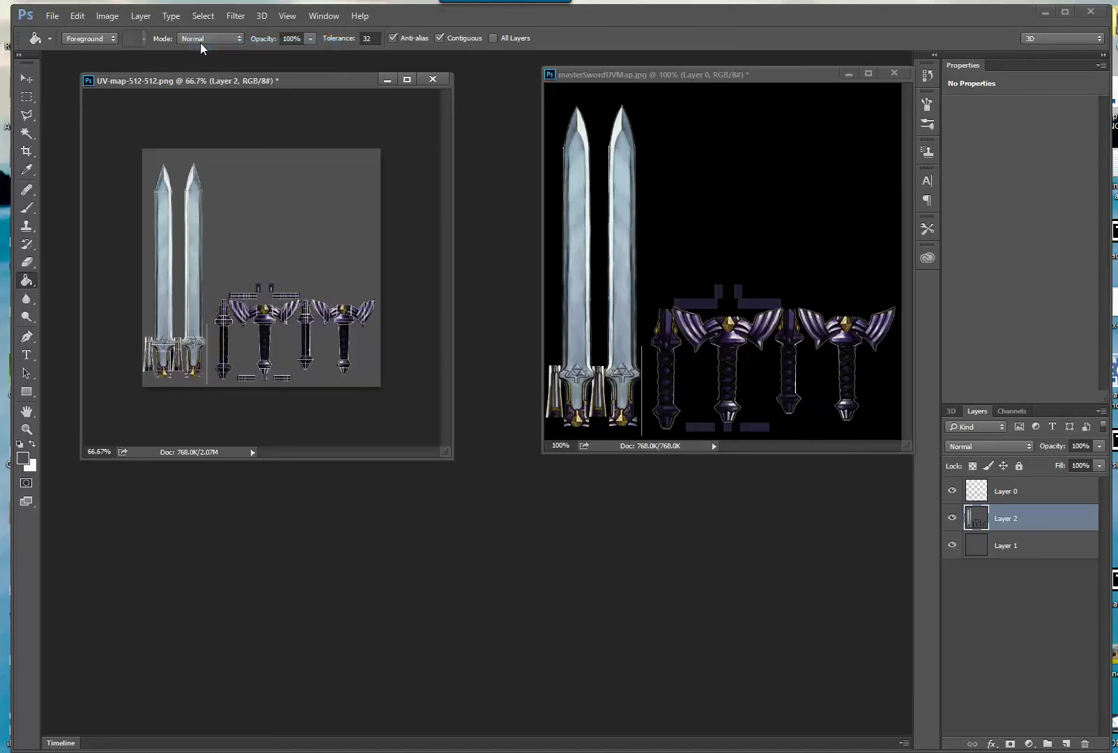
Step: Hide the UV wireframe layer so only the painted texture shows for export
left_click(952, 491)
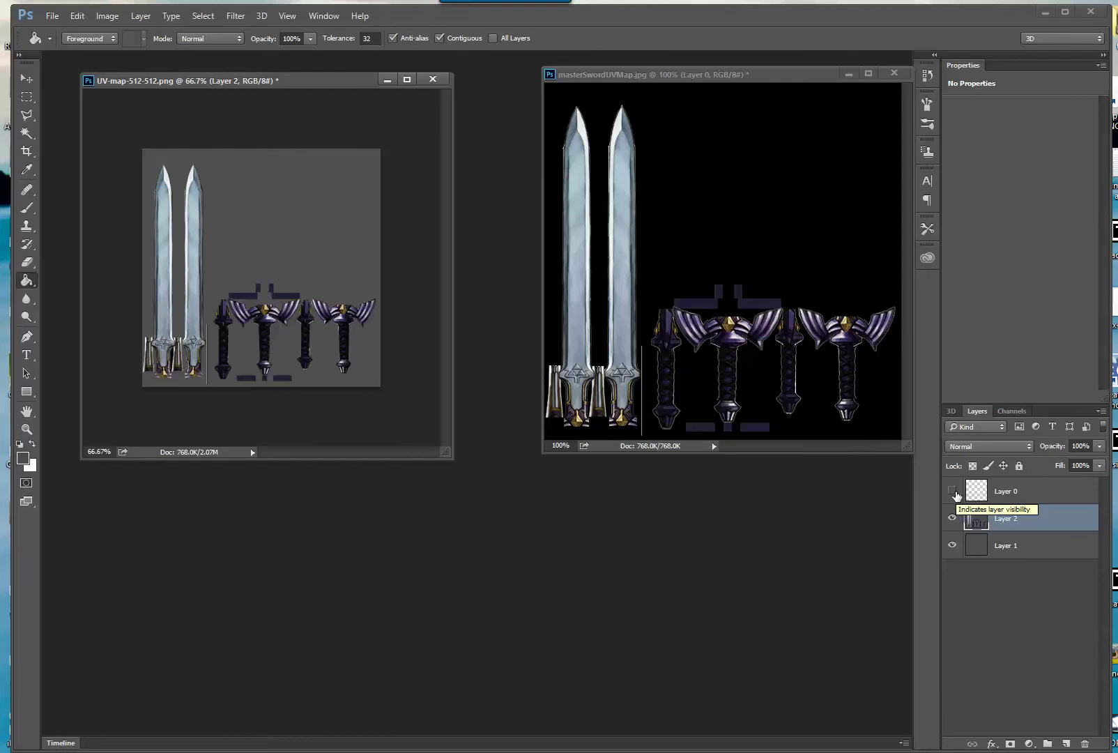
left_click(952, 492)
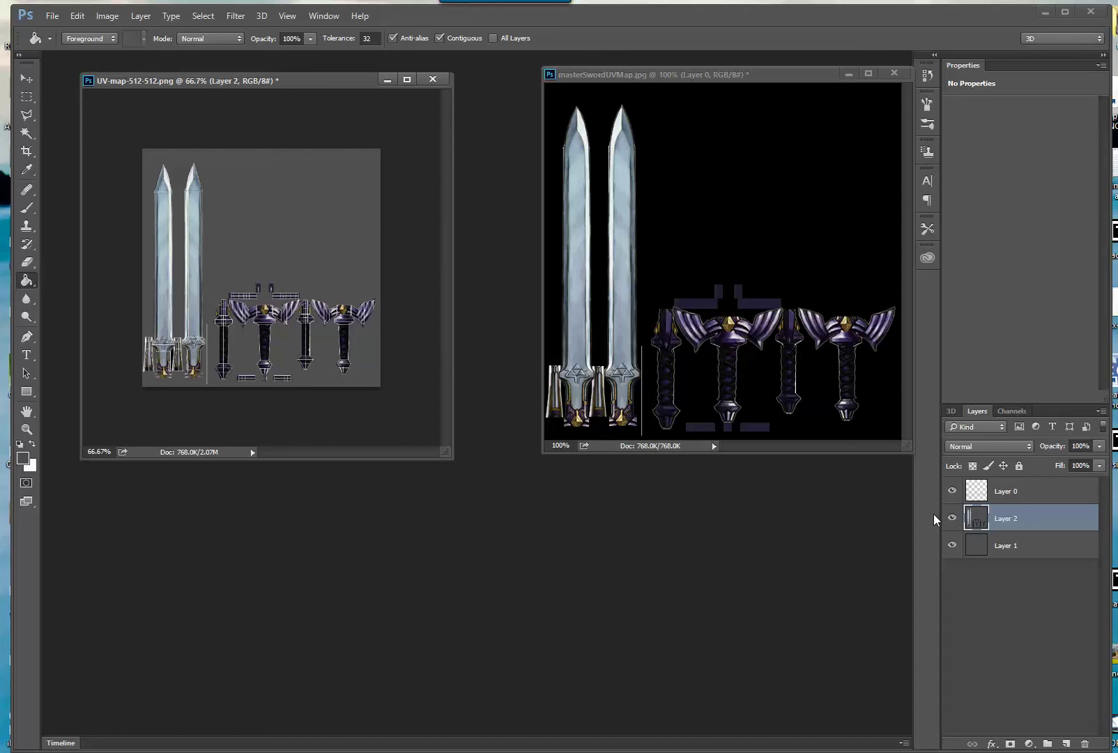
left_click(953, 491)
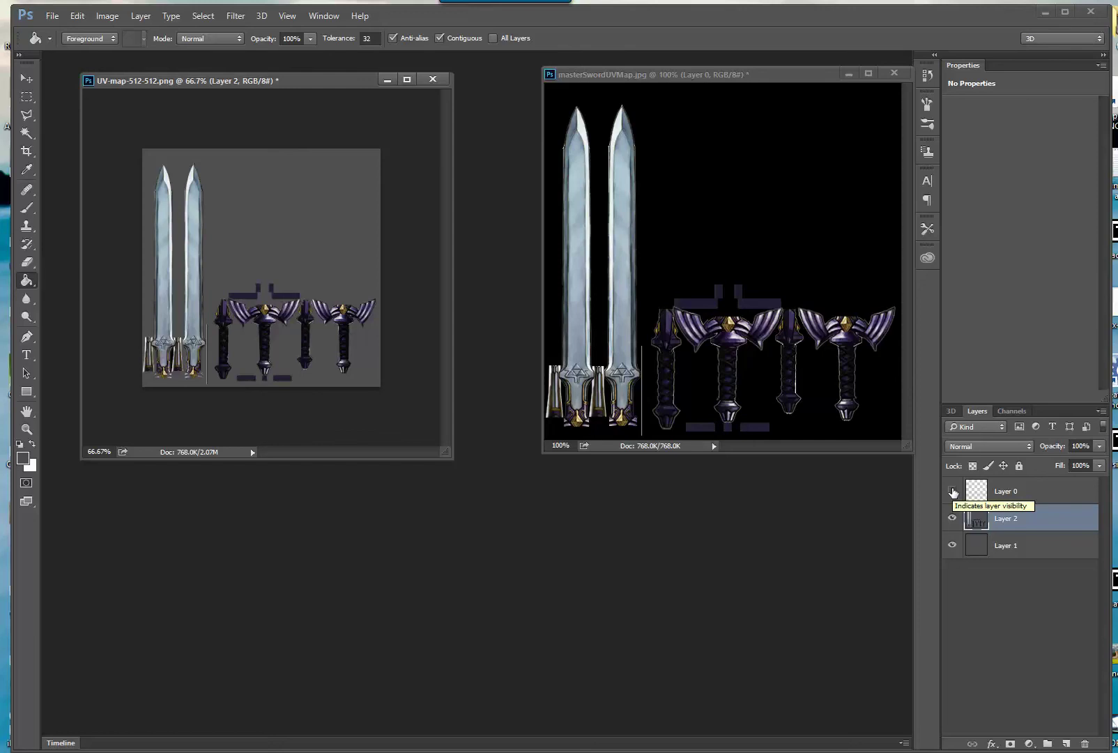
mouse_move(283, 81)
left_mouse_down()
mouse_move(326, 84)
mouse_move(287, 117)
mouse_move(296, 92)
left_mouse_up()
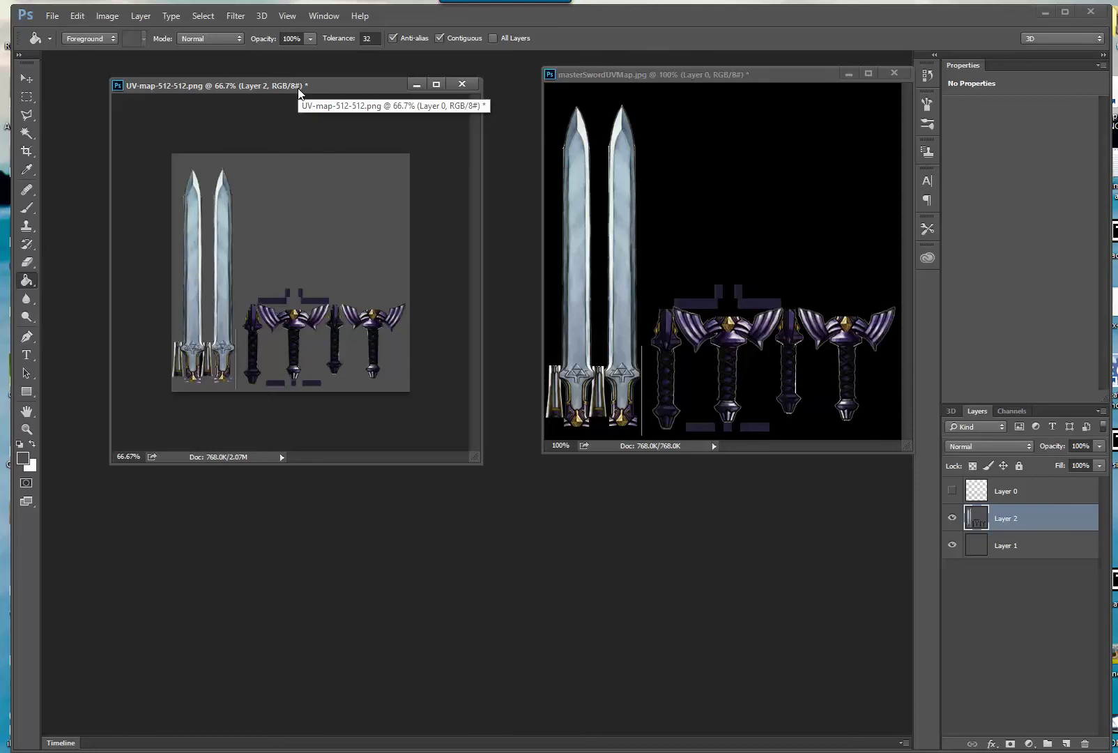
Step: Save a maximum-quality JPEG copy with .jpg appended to the name, then minimise Photoshop
left_click(52, 16)
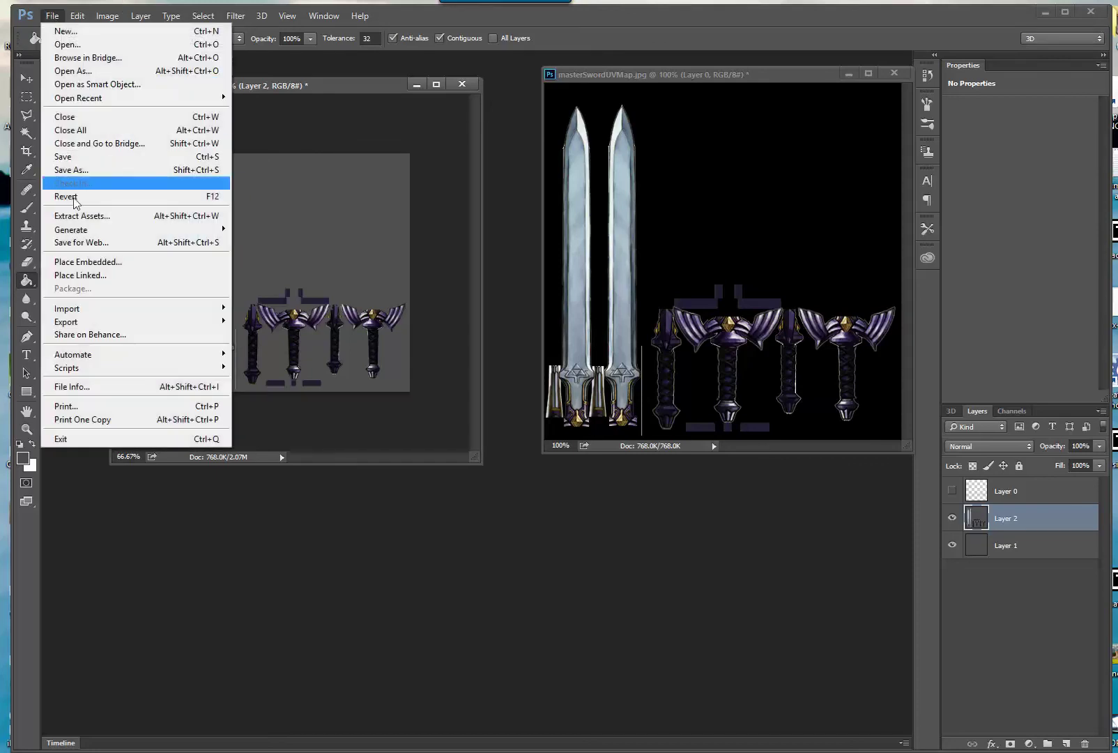
left_click(80, 170)
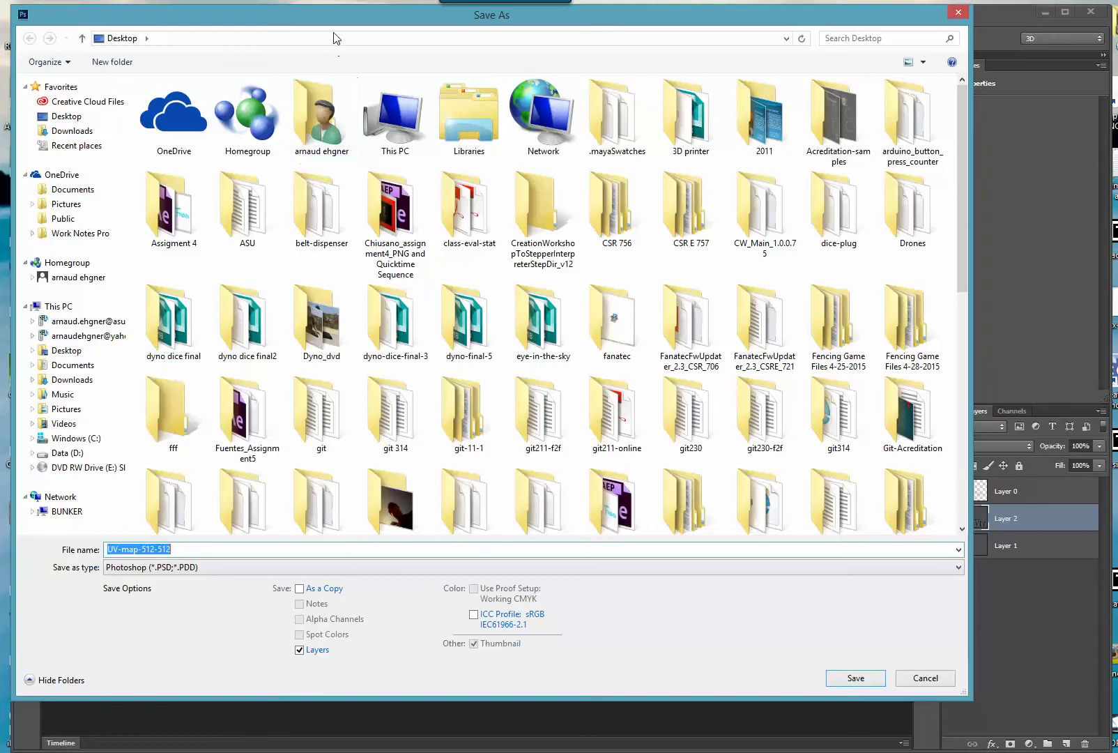
left_click_drag(337, 17, 357, 26)
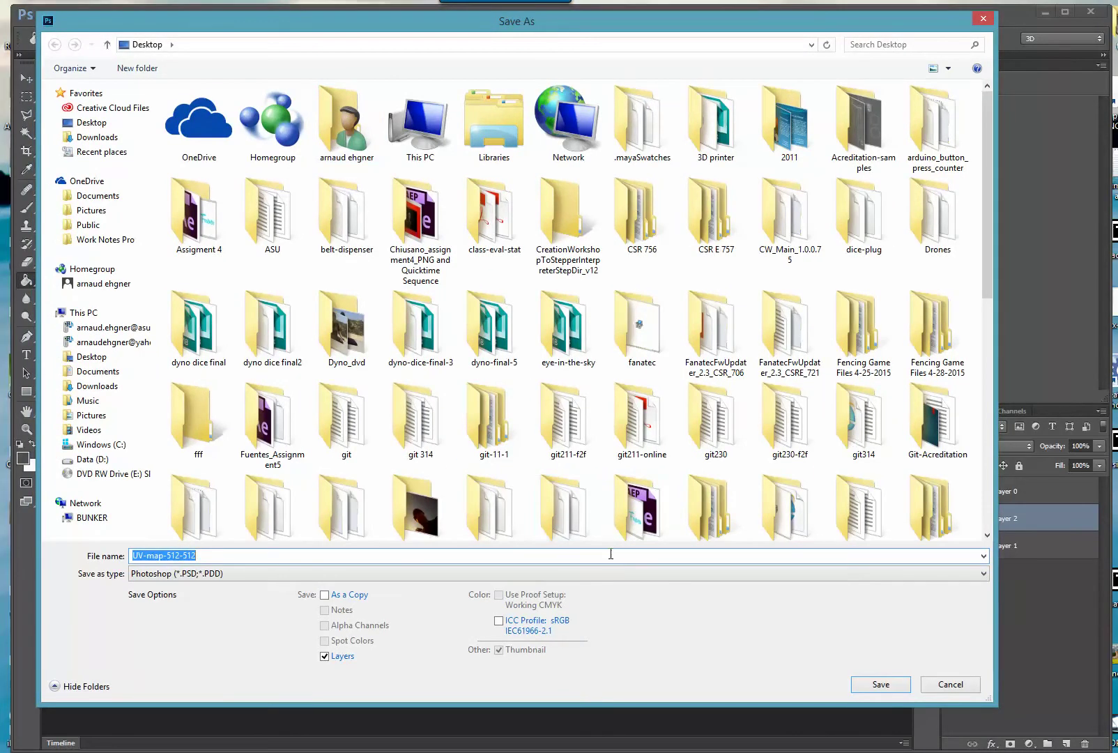
left_click(604, 574)
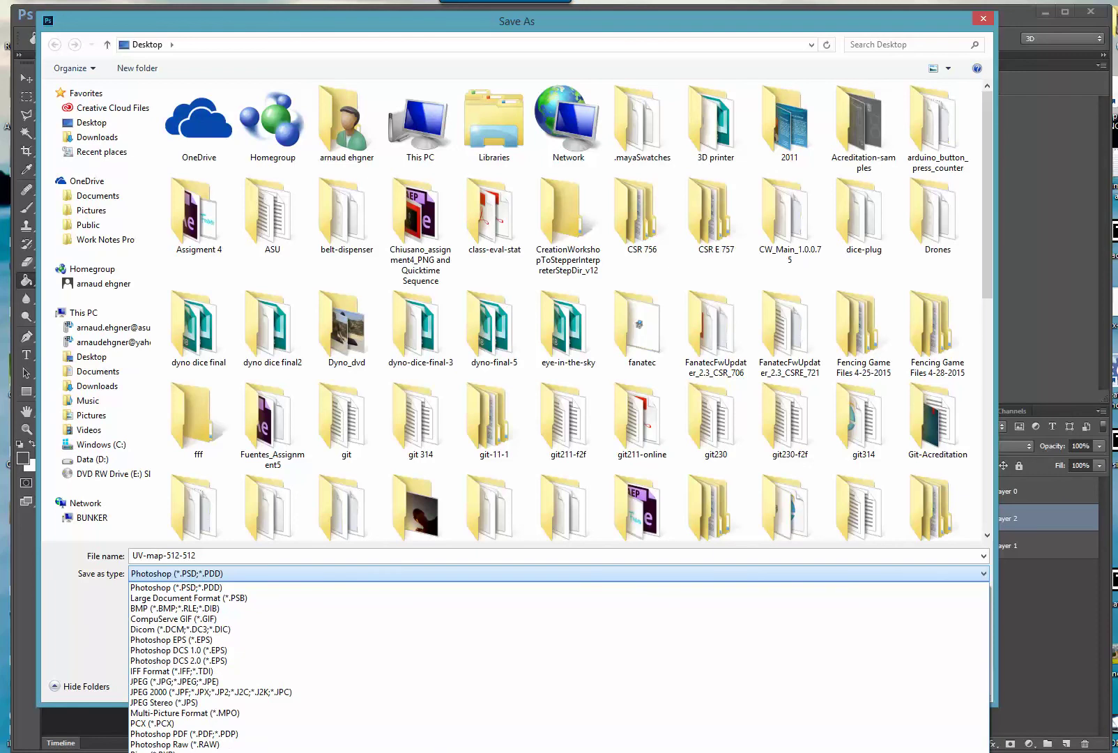
left_click(321, 681)
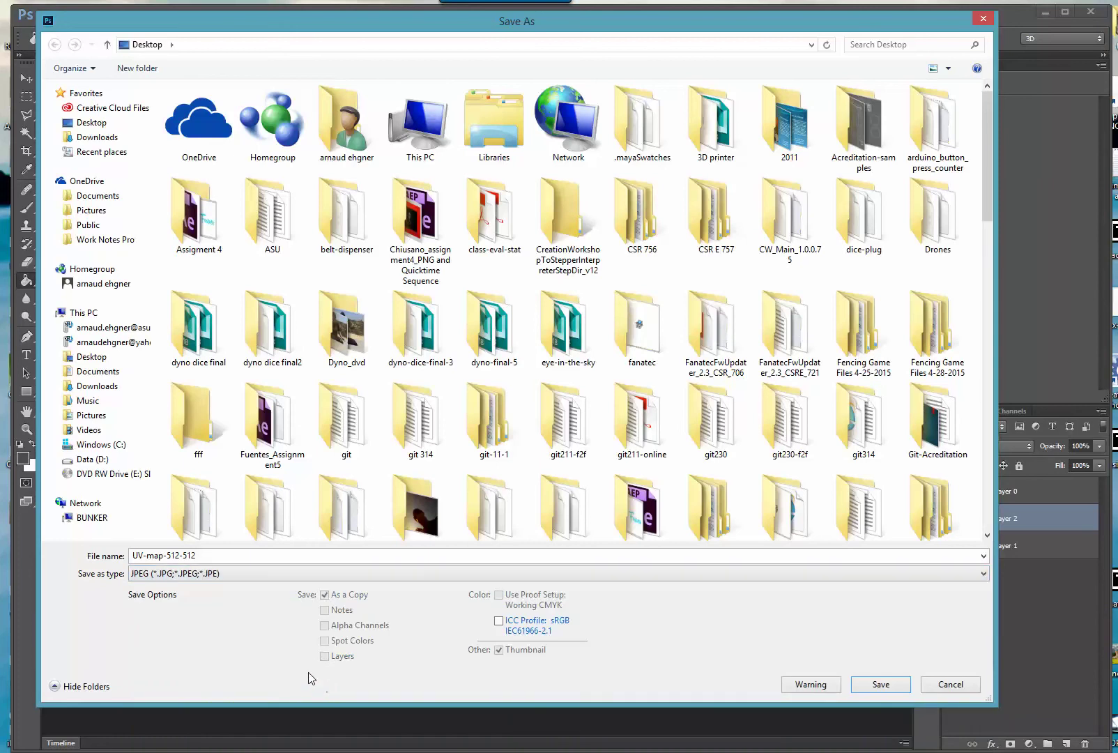
double_click(167, 558)
left_click(206, 555)
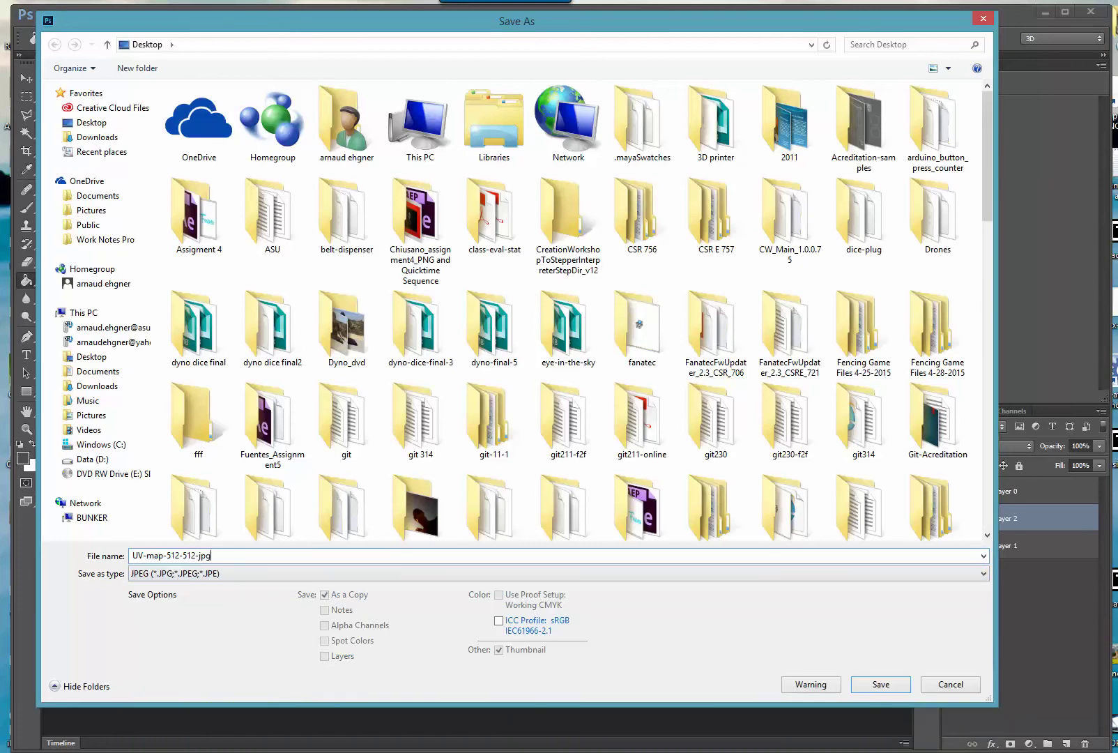
type(".jpg")
left_click(876, 684)
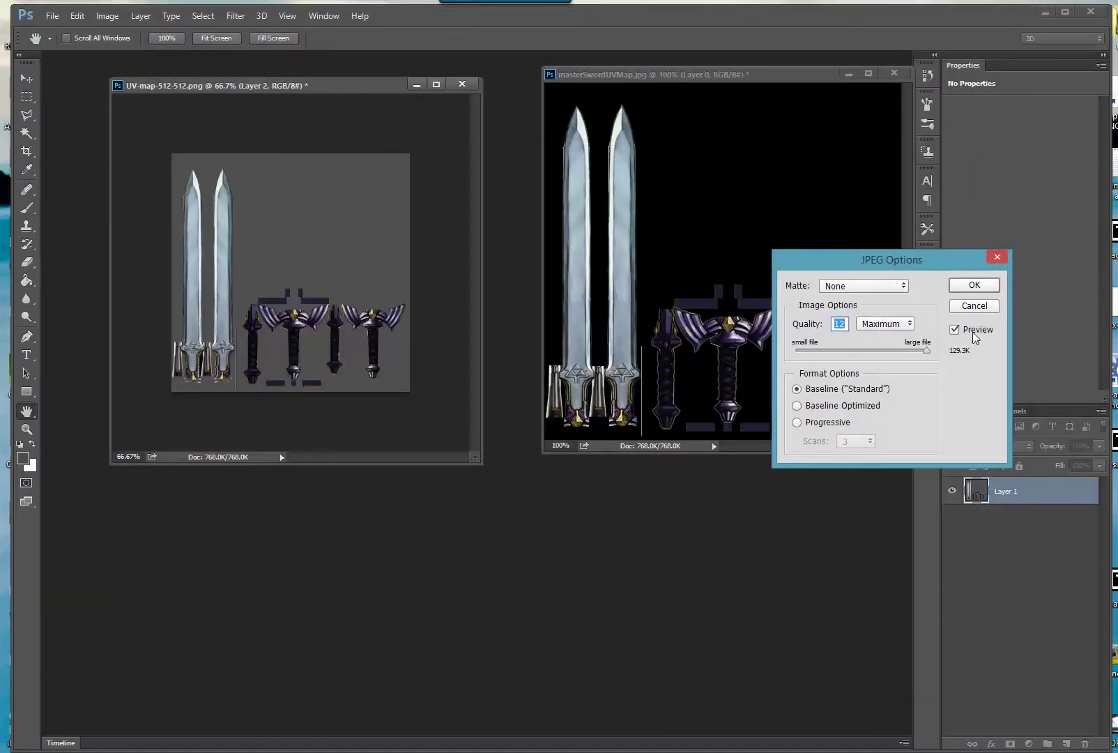
left_click(973, 286)
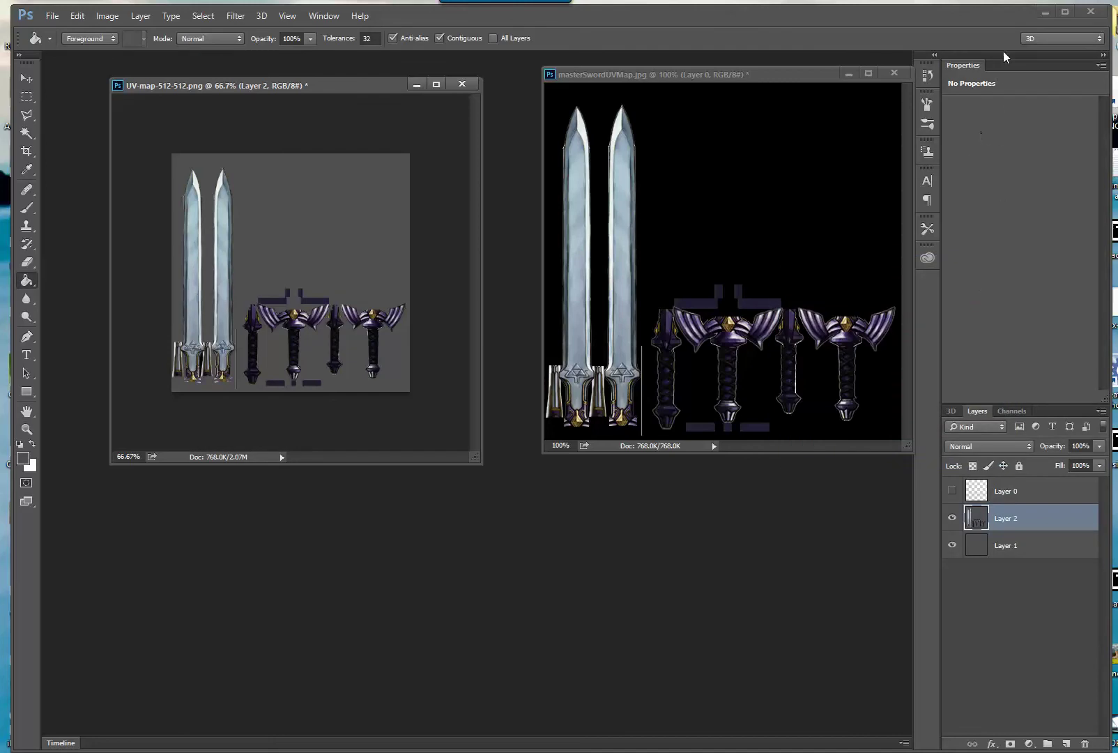
left_click(1046, 12)
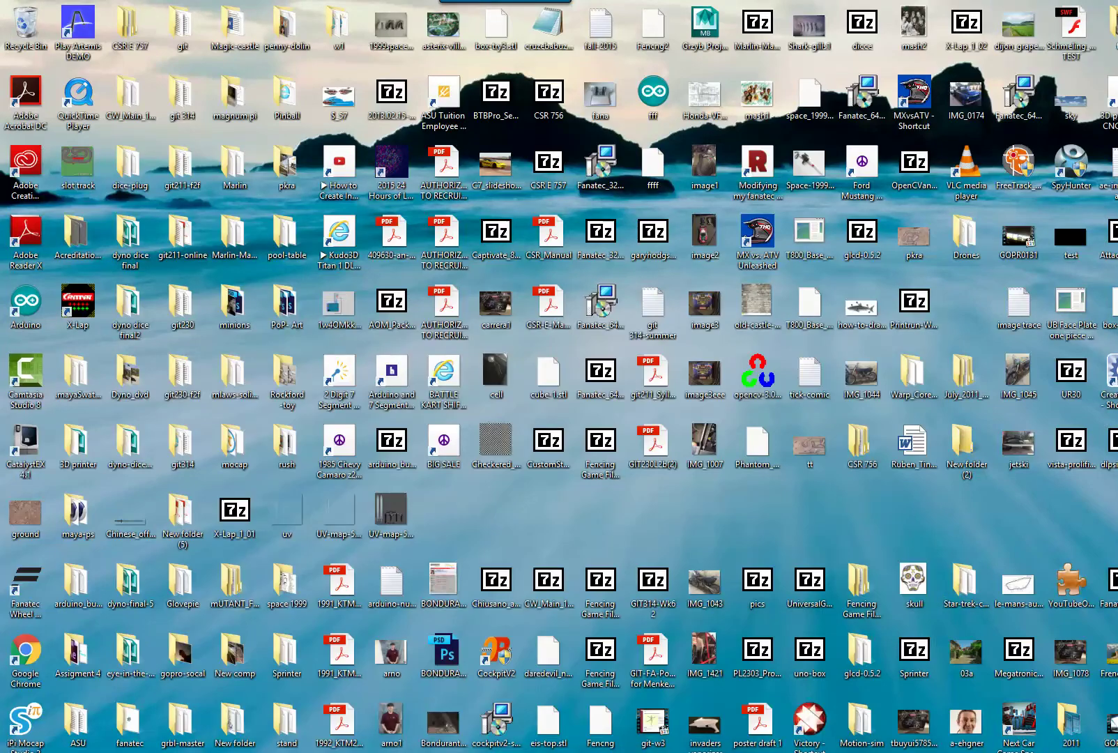
Step: Back in Maya, close the UV Texture Editor and open the sword's material attributes
key("alt+Tab")
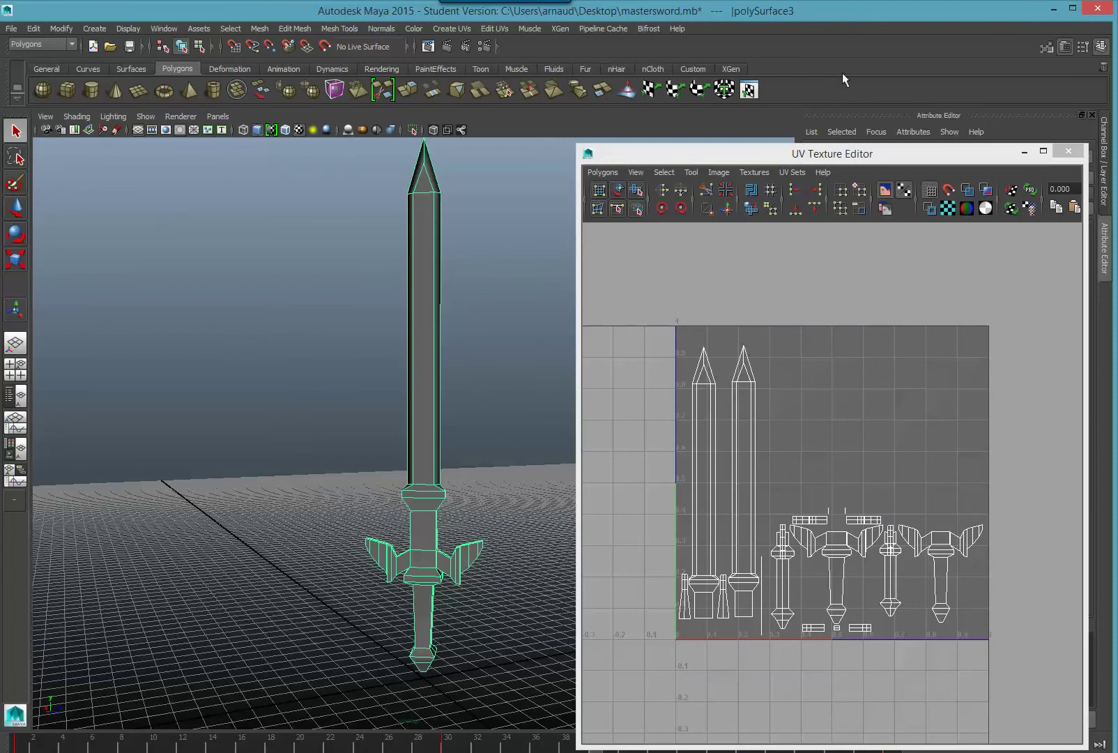
left_click_drag(862, 154, 715, 150)
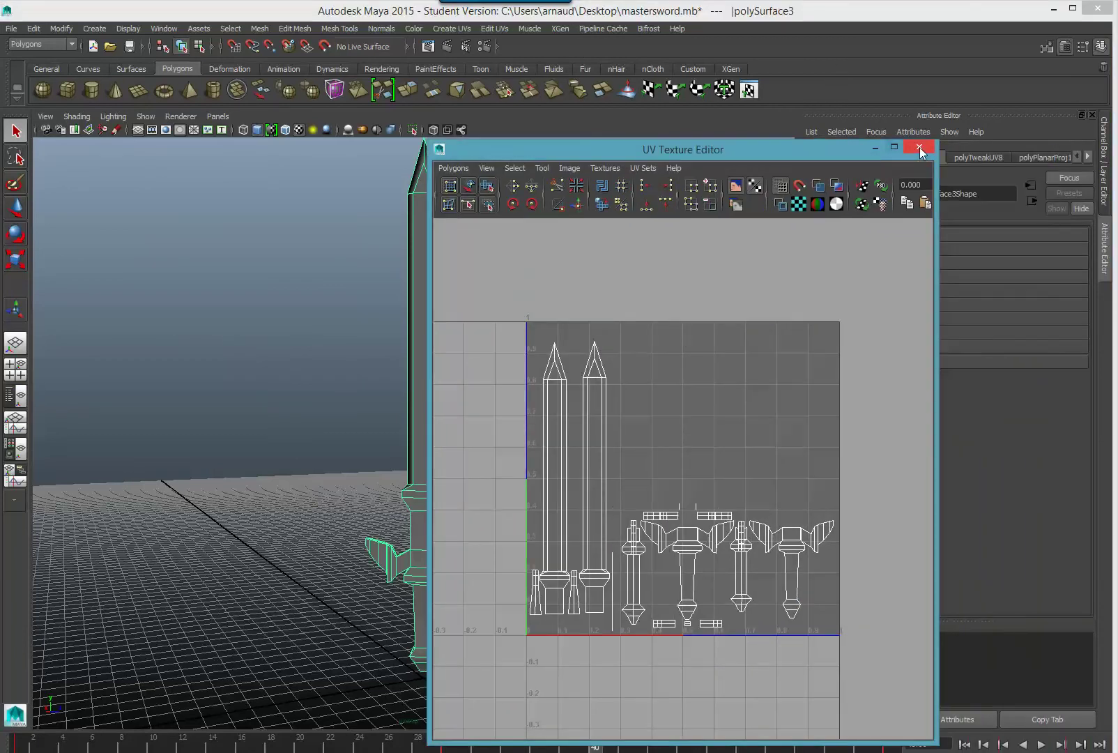
left_click(920, 147)
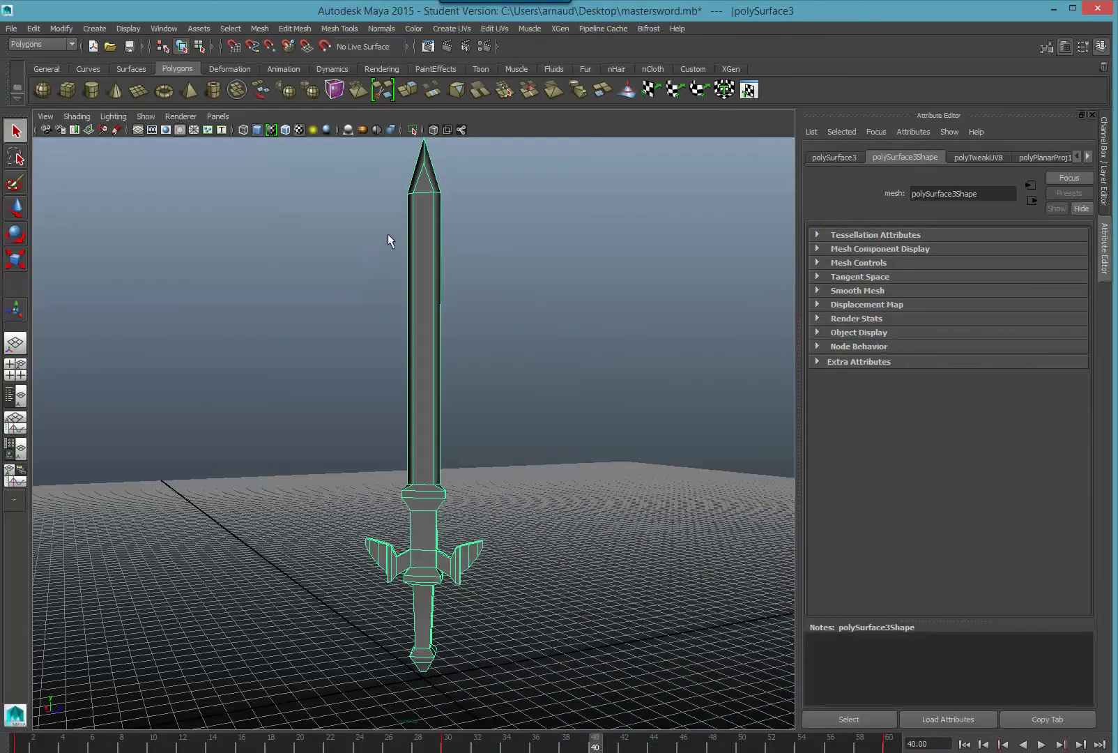
right_click(414, 220)
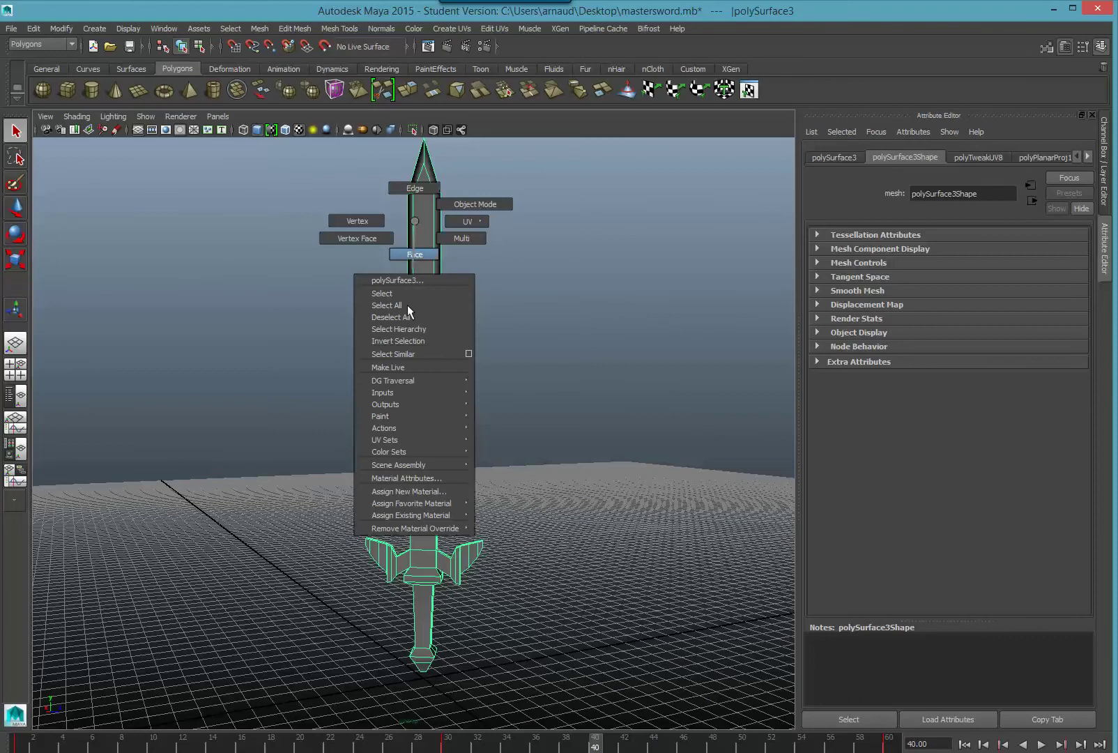
left_click(414, 478)
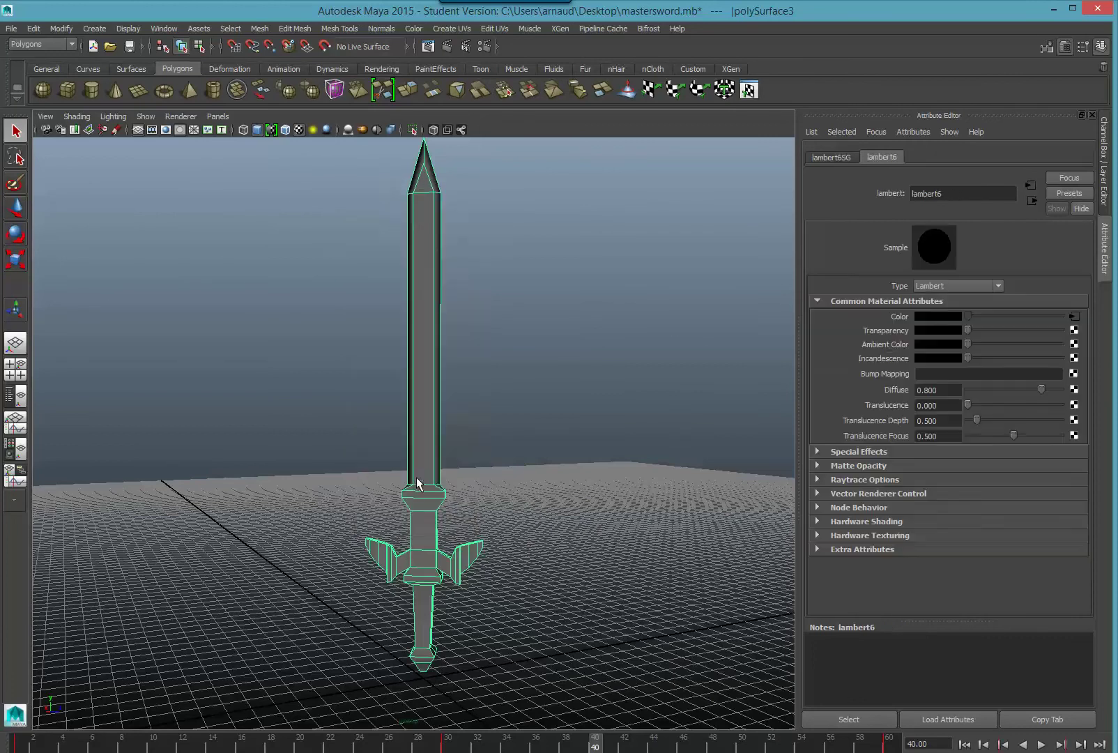
Step: Connect a file texture to the material colour and load masterSwordUVMap.jpg from the Desktop
left_click(1072, 315)
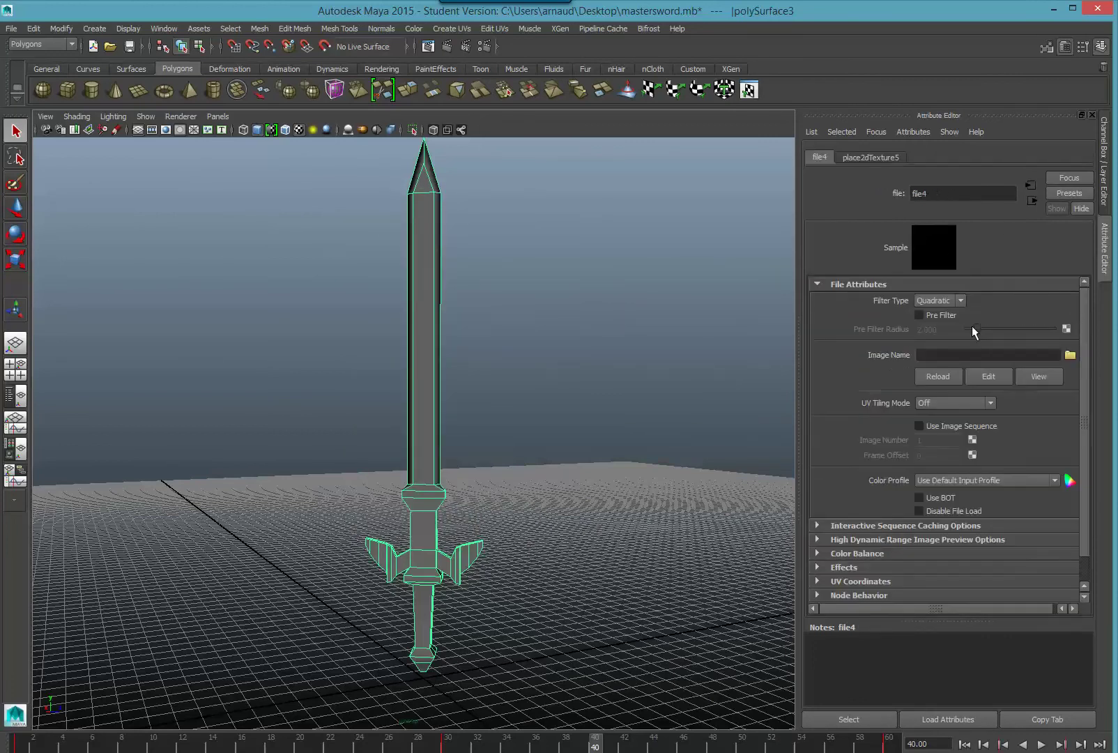
left_click(1069, 355)
left_click(141, 202)
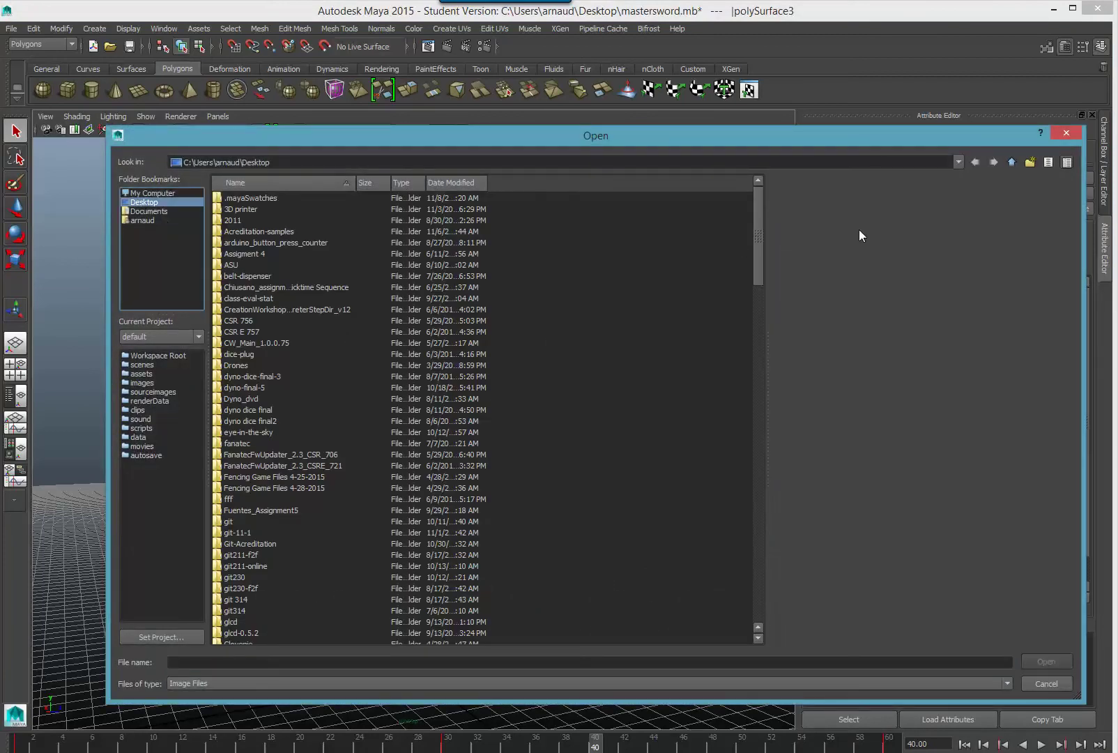
left_click_drag(757, 217, 751, 515)
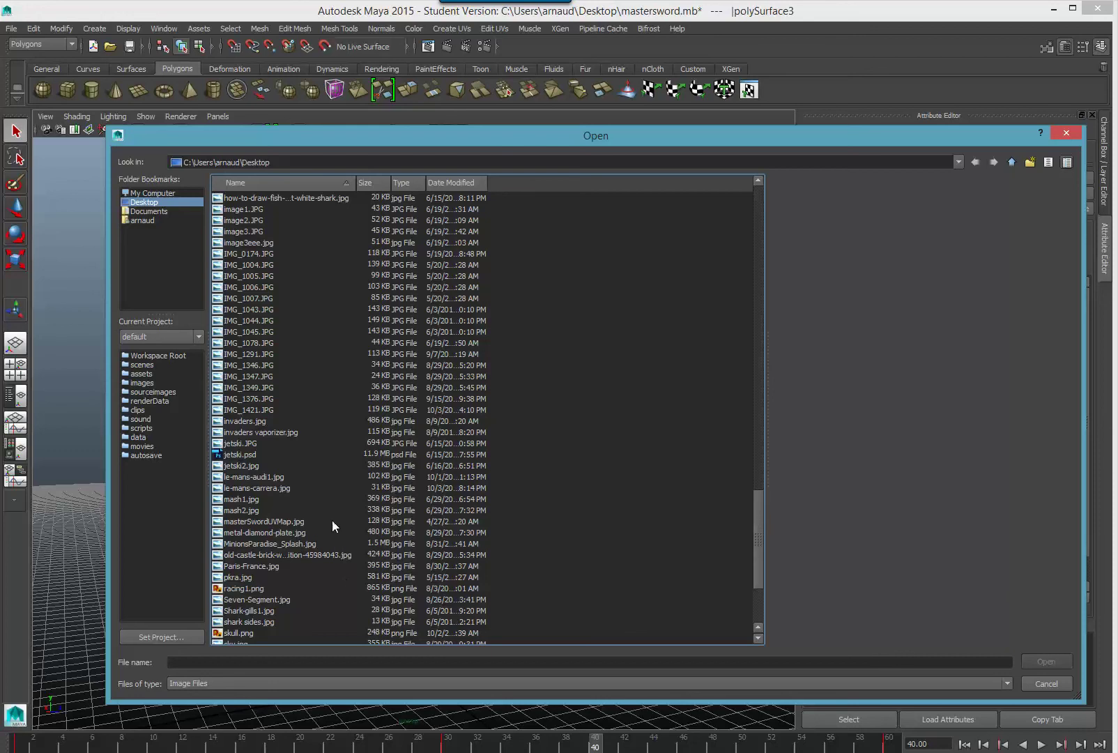
left_click(295, 532)
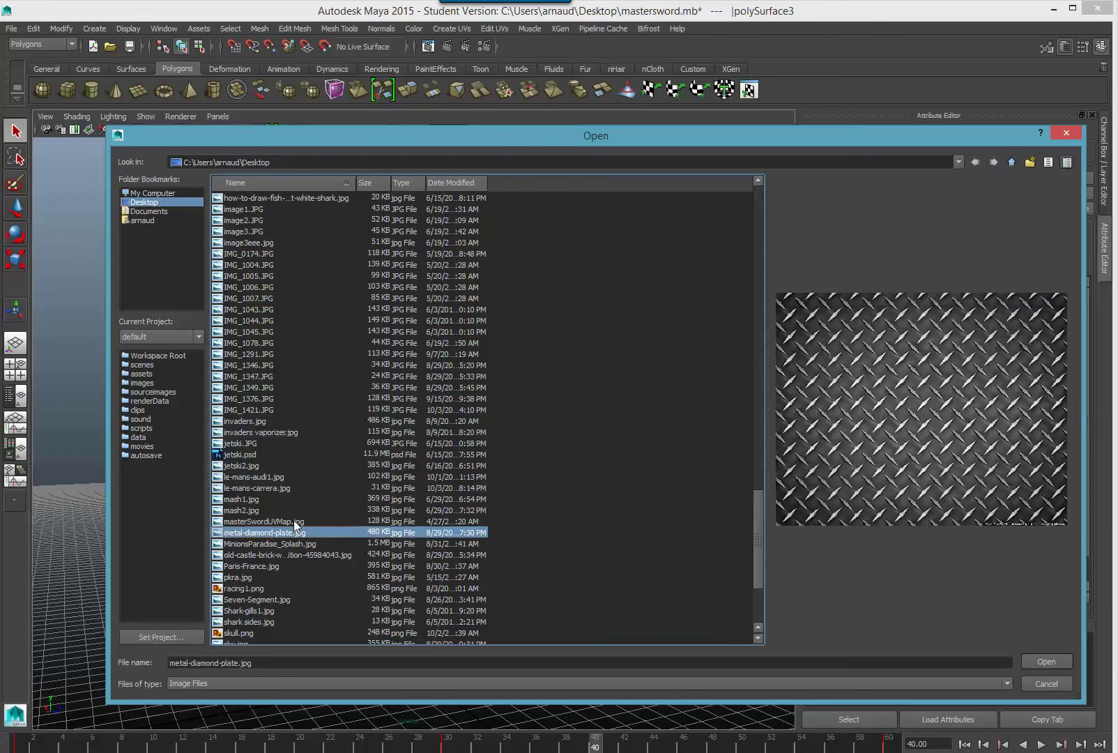
left_click(296, 522)
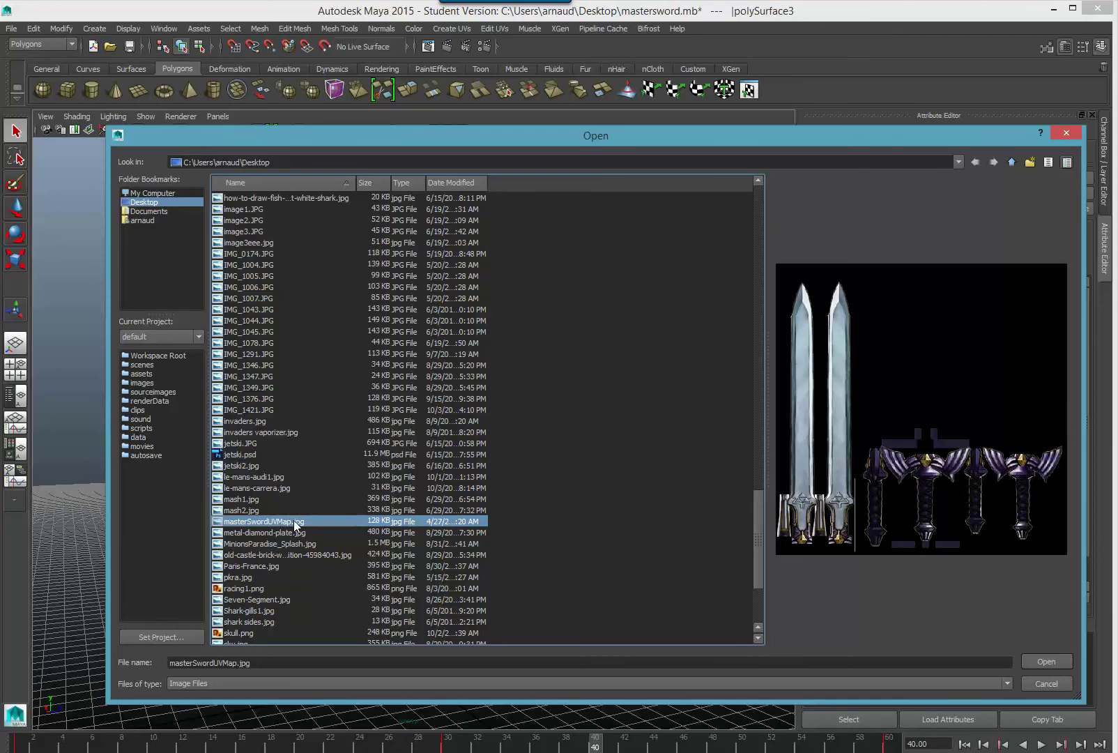
left_click(329, 554)
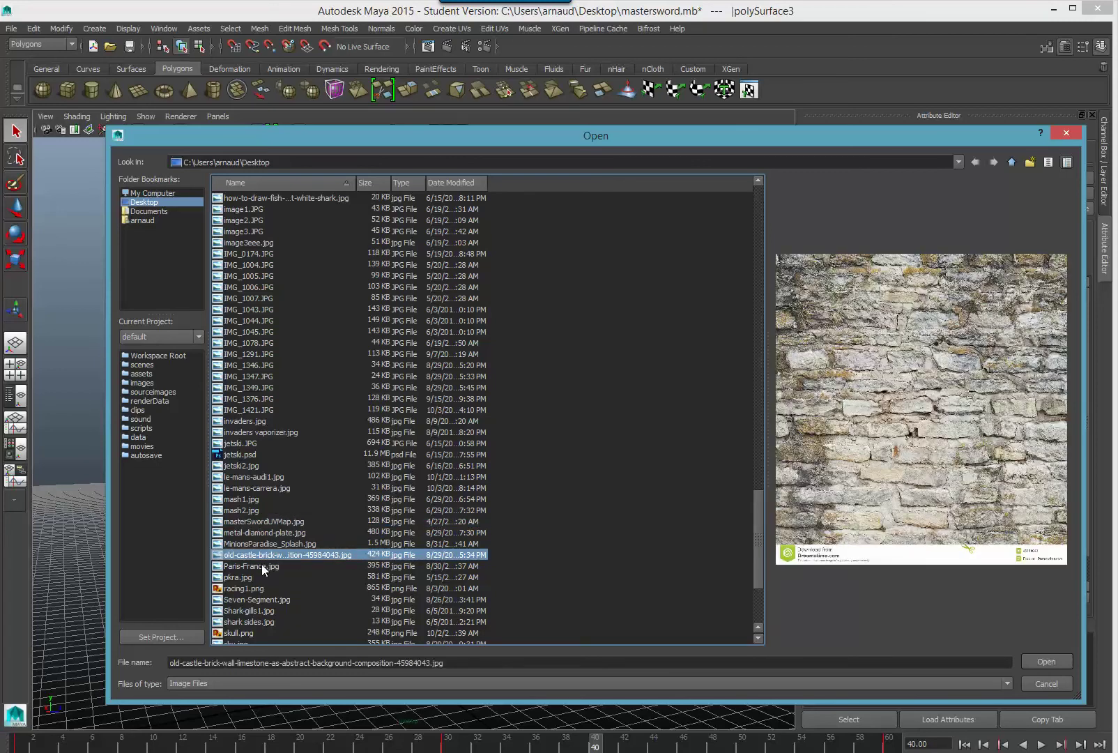
left_click(266, 544)
left_click(269, 534)
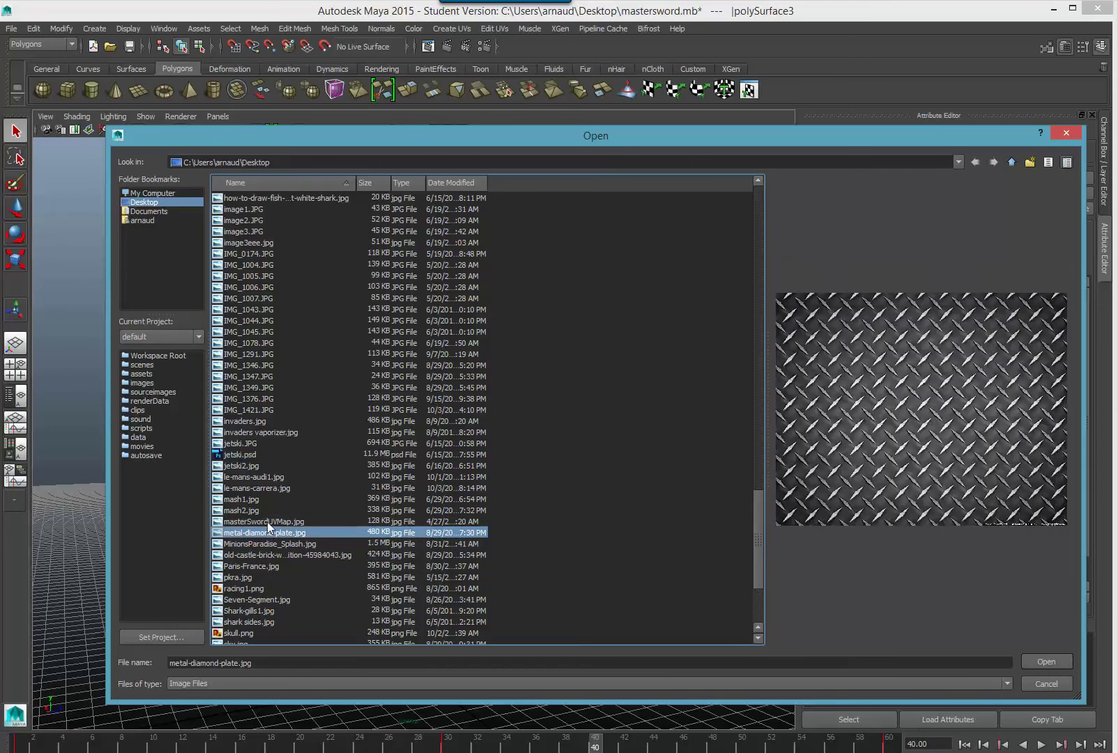
left_click(267, 523)
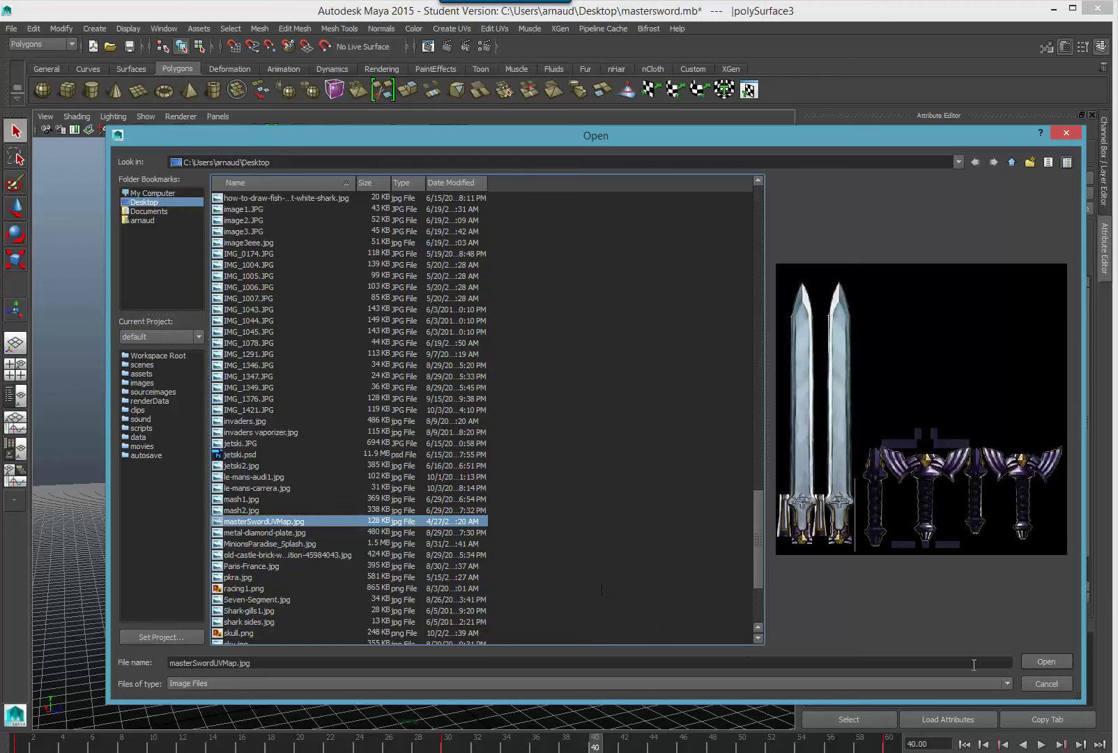
left_click(1044, 662)
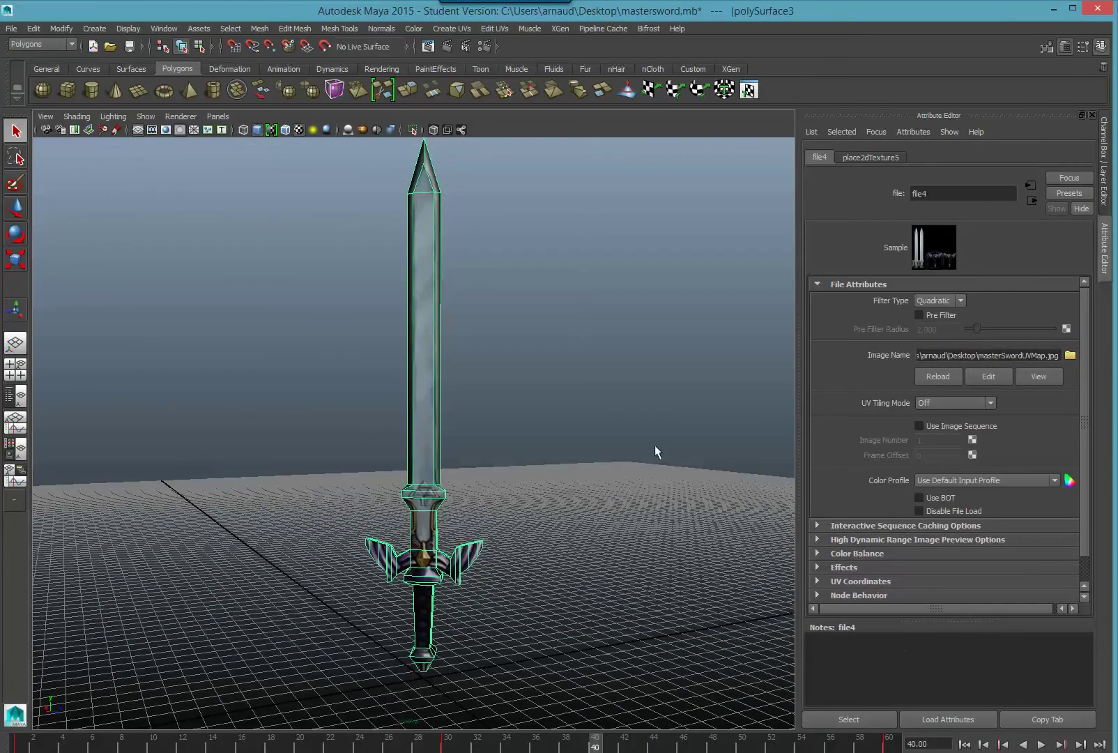
Step: Reselect the sword model in the viewport
left_click(630, 428)
left_click(427, 440)
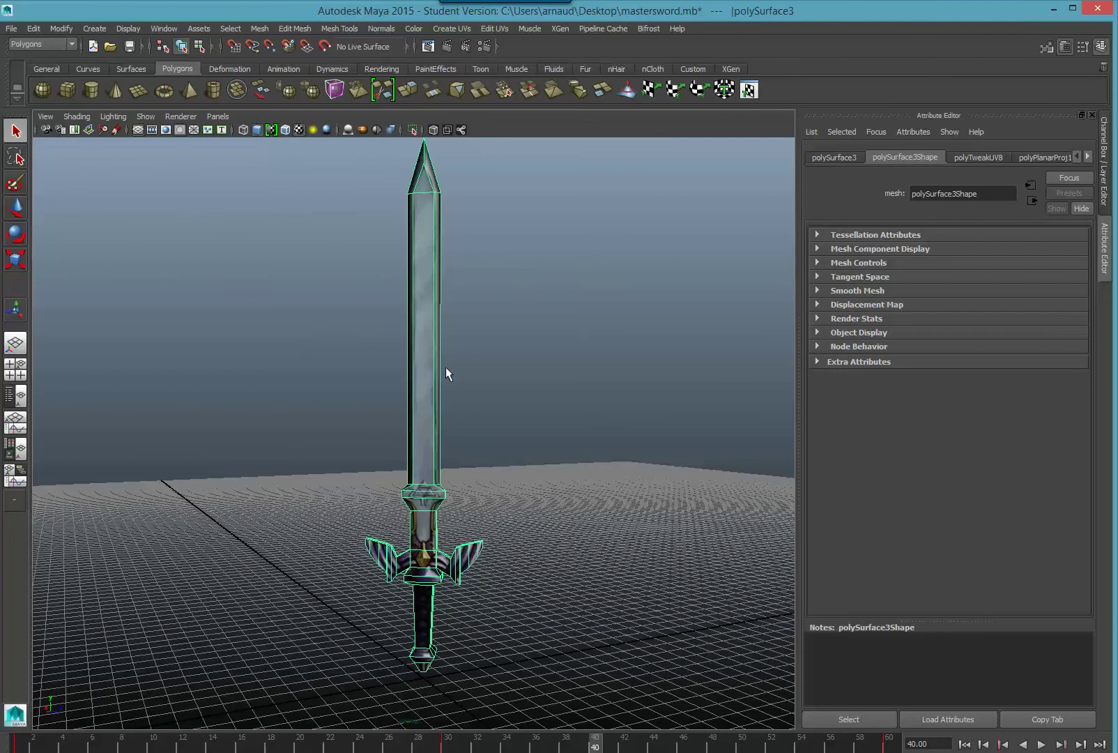
scroll(445, 367, "up", 3)
scroll(445, 367, "down", 3)
left_click(164, 28)
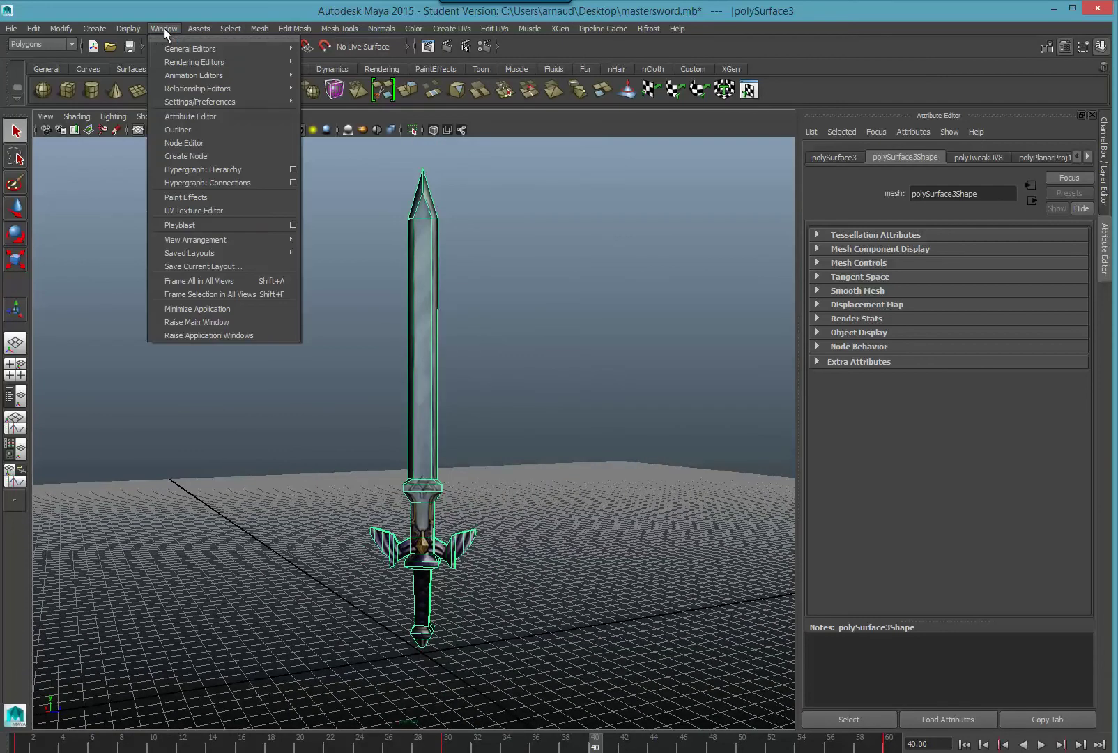
Step: Open the UV Texture Editor and raise the sword-tip UVs slightly
left_click(176, 213)
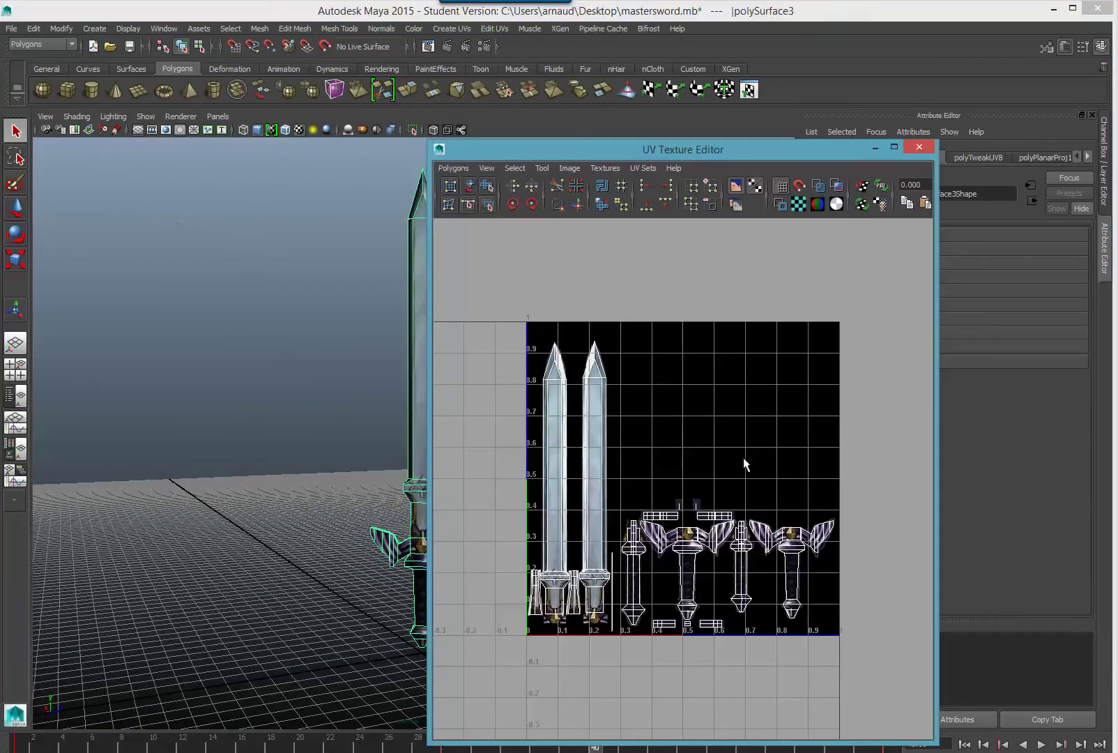
scroll(743, 457, "up", 3)
scroll(743, 458, "down", 3)
scroll(649, 430, "down", 2)
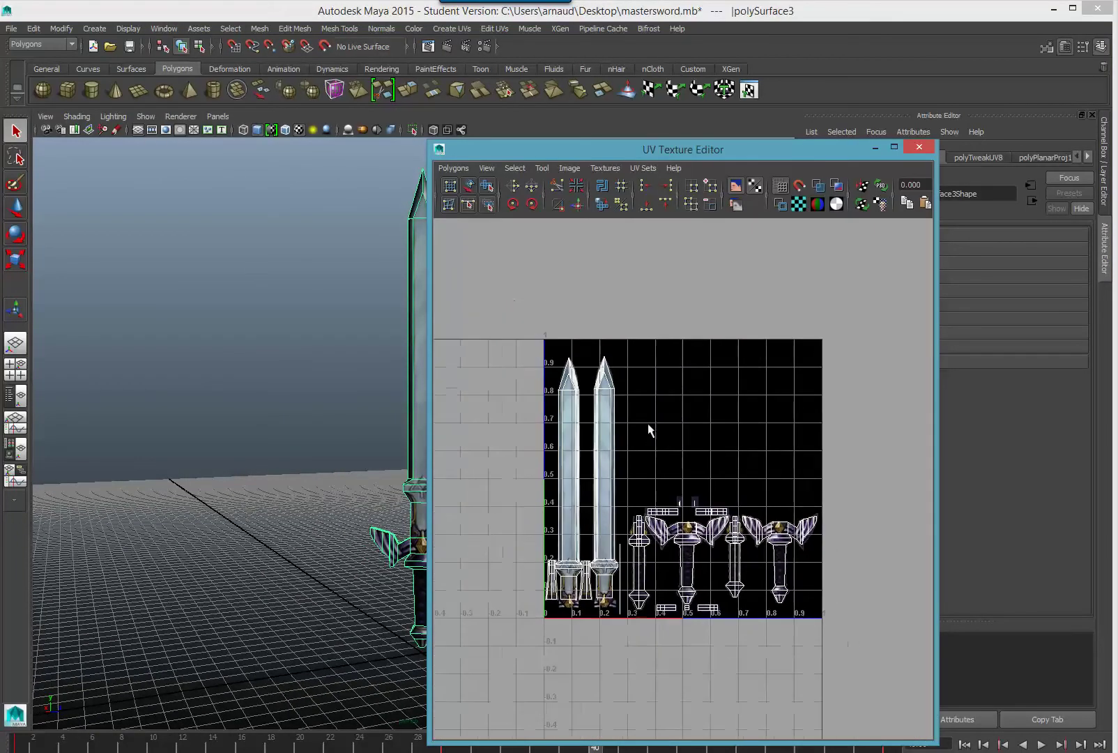
right_click_drag(610, 394, 571, 422)
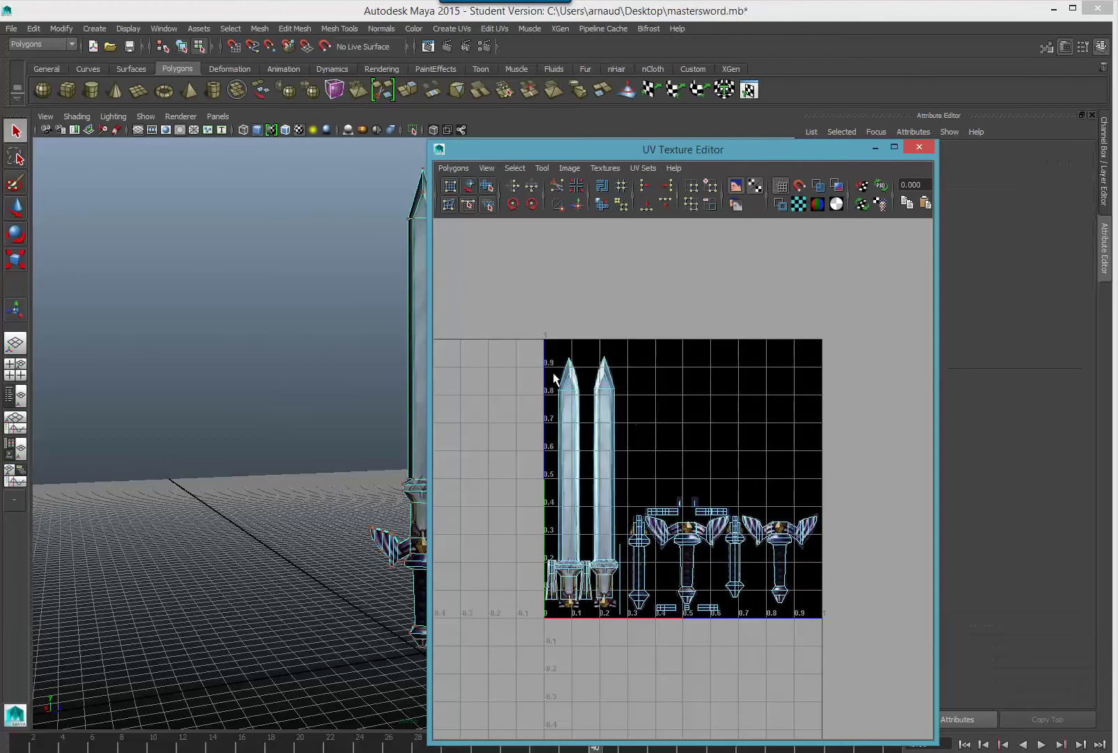
left_click_drag(519, 325, 637, 416)
left_click(9, 207)
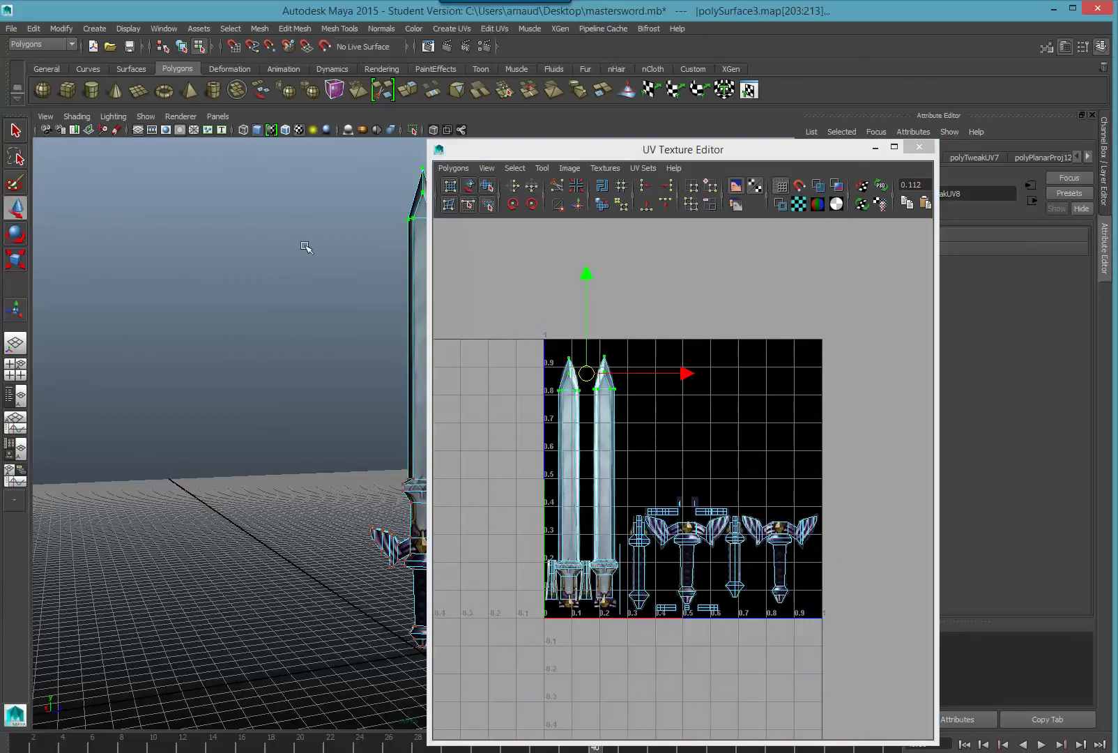
left_click_drag(587, 274, 585, 262)
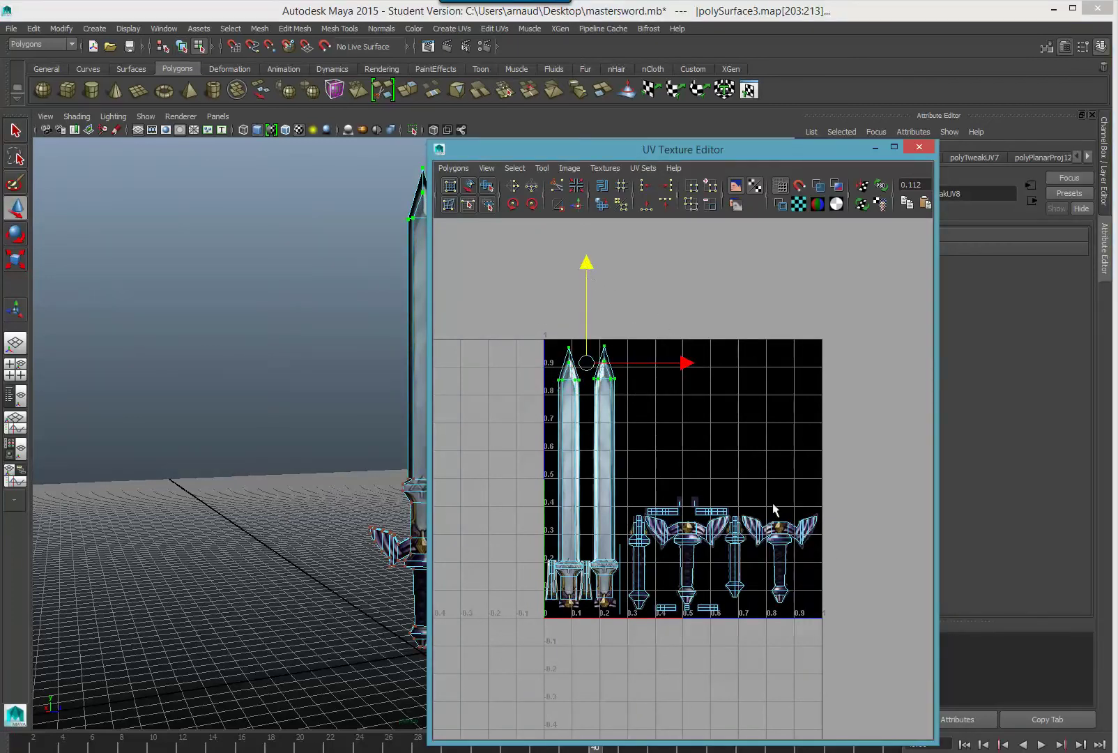
Step: Nudge the right guard piece's UVs slightly right, then rearrange the editor and 3D view
left_click_drag(800, 500, 828, 571)
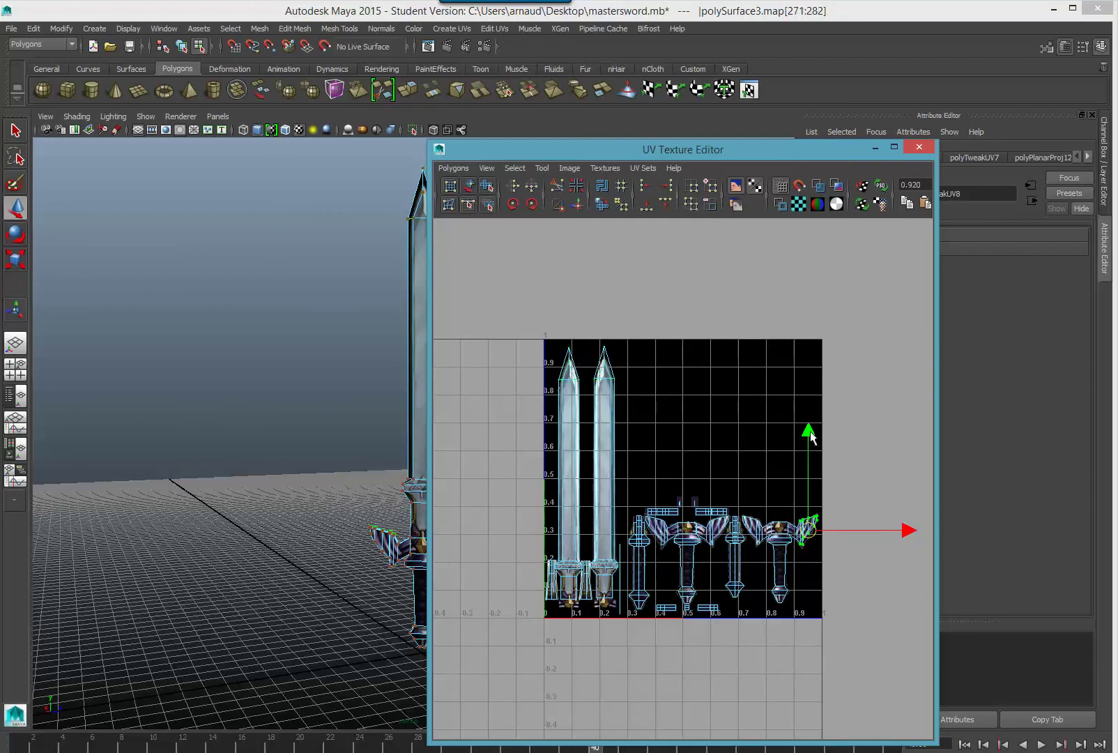
left_click_drag(899, 529, 910, 528)
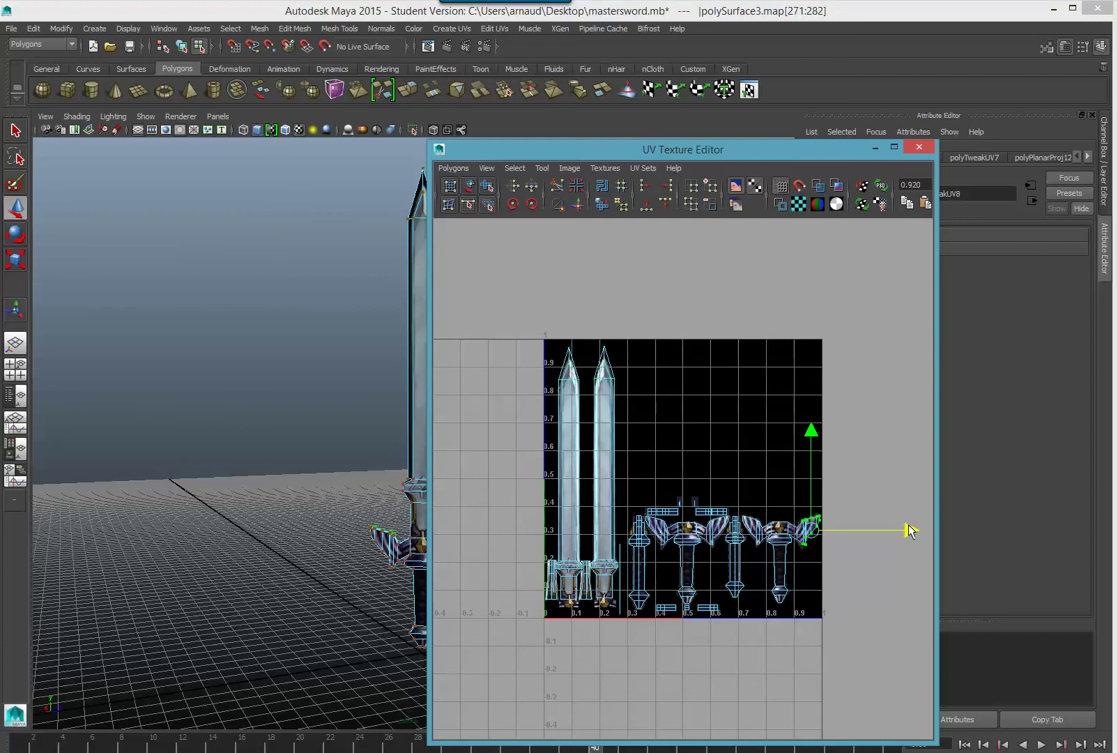
left_click(737, 464)
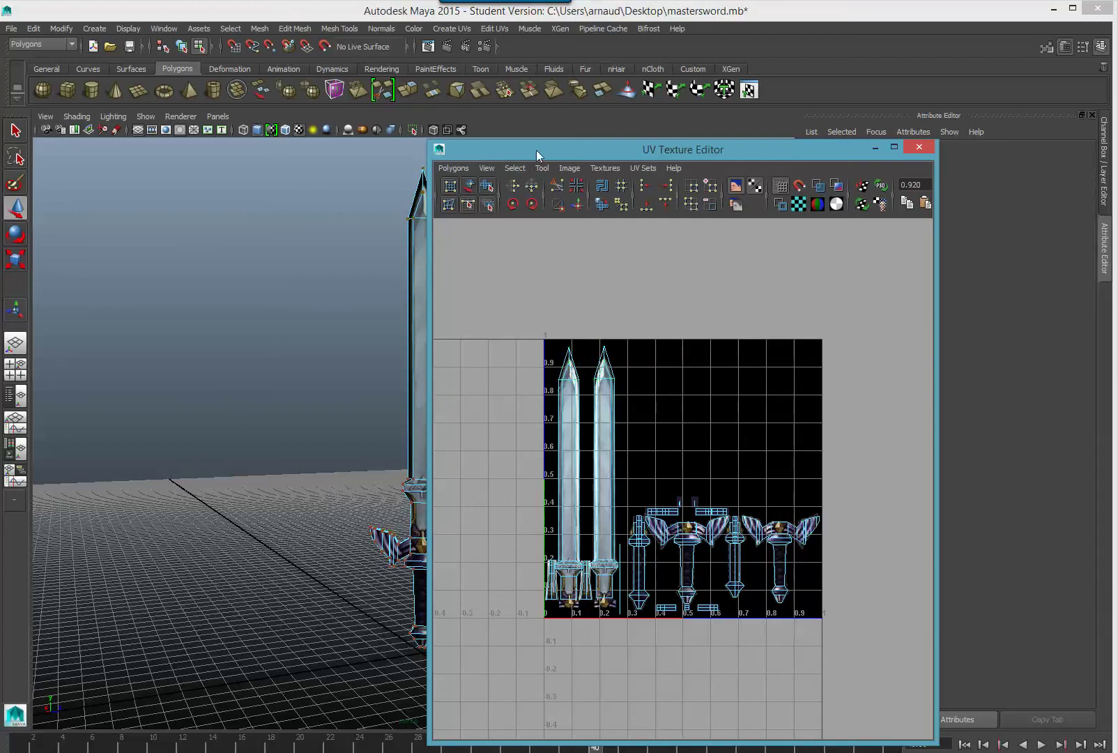
left_click_drag(536, 150, 699, 186)
left_click_drag(349, 419, 651, 422, "alt")
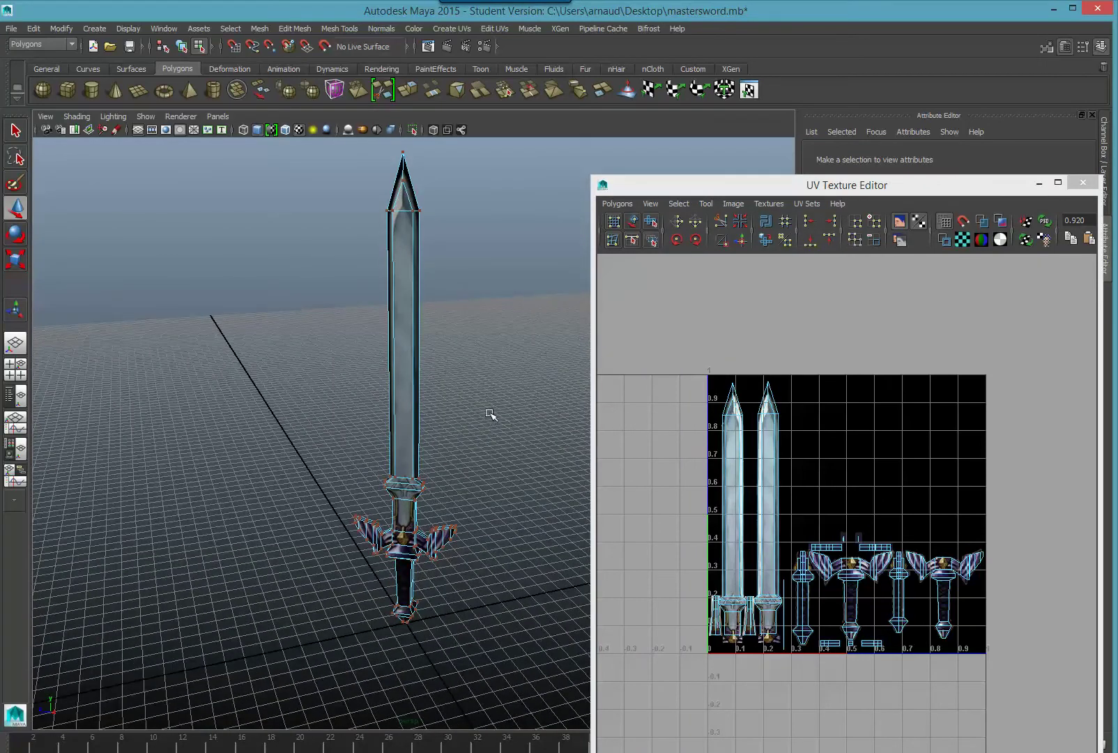
scroll(490, 414, "up", 4)
scroll(387, 478, "down", 4)
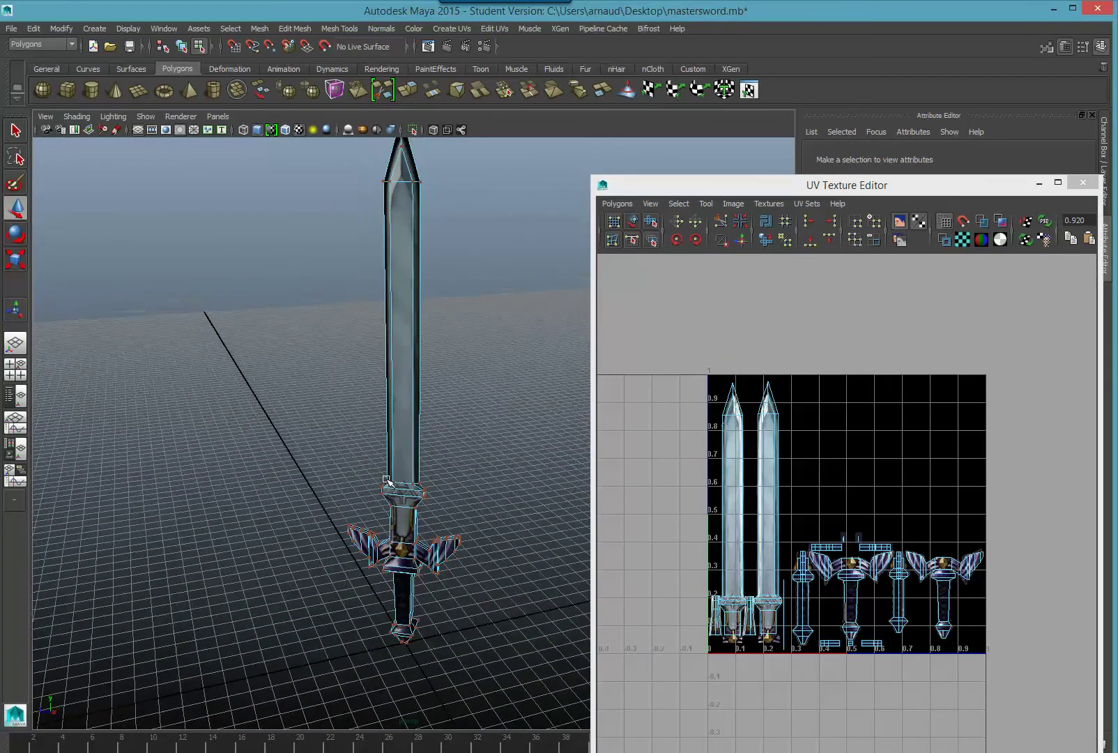
scroll(738, 489, "up", 3)
left_click_drag(784, 185, 688, 100)
Step: Select the second sword's tip UVs and move them down slightly
middle_click_drag(237, 404, 69, 437, "alt")
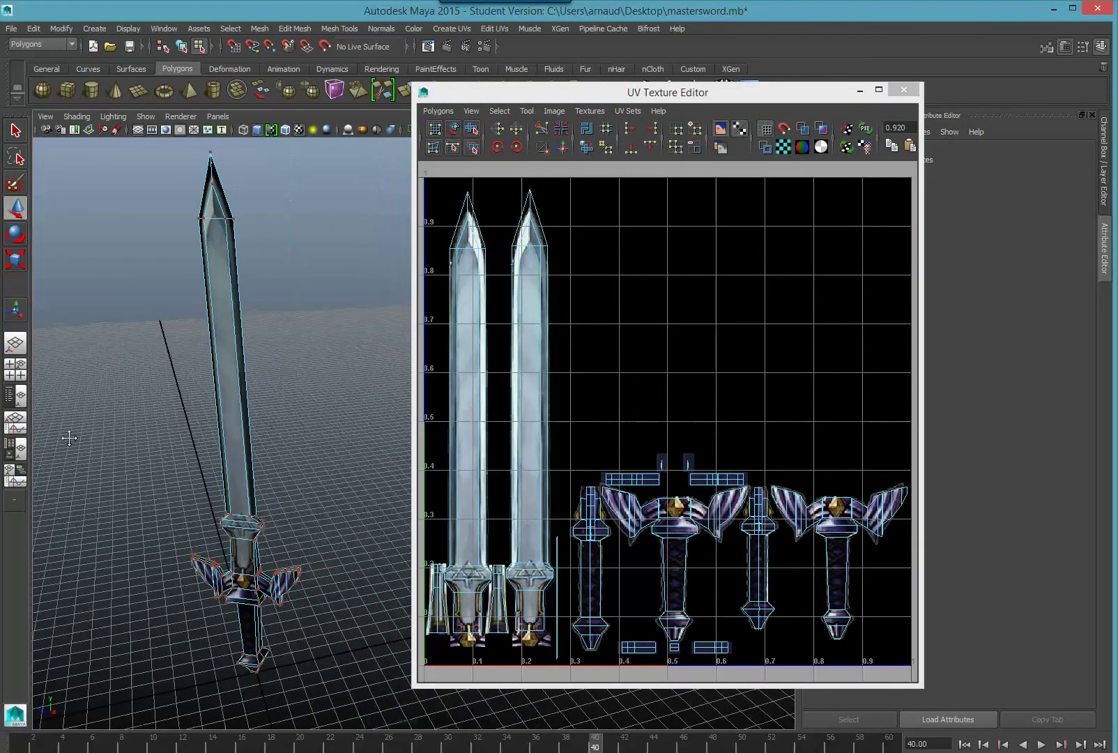
left_click_drag(69, 438, 145, 352, "alt")
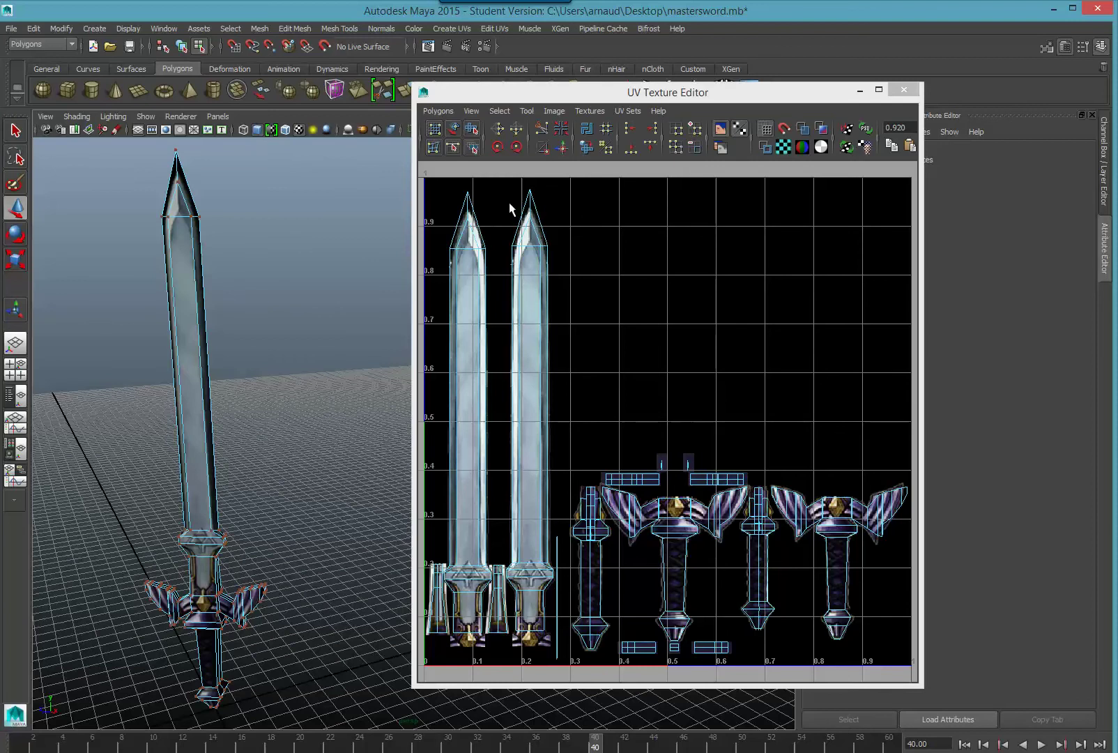
right_click_drag(549, 239, 596, 244)
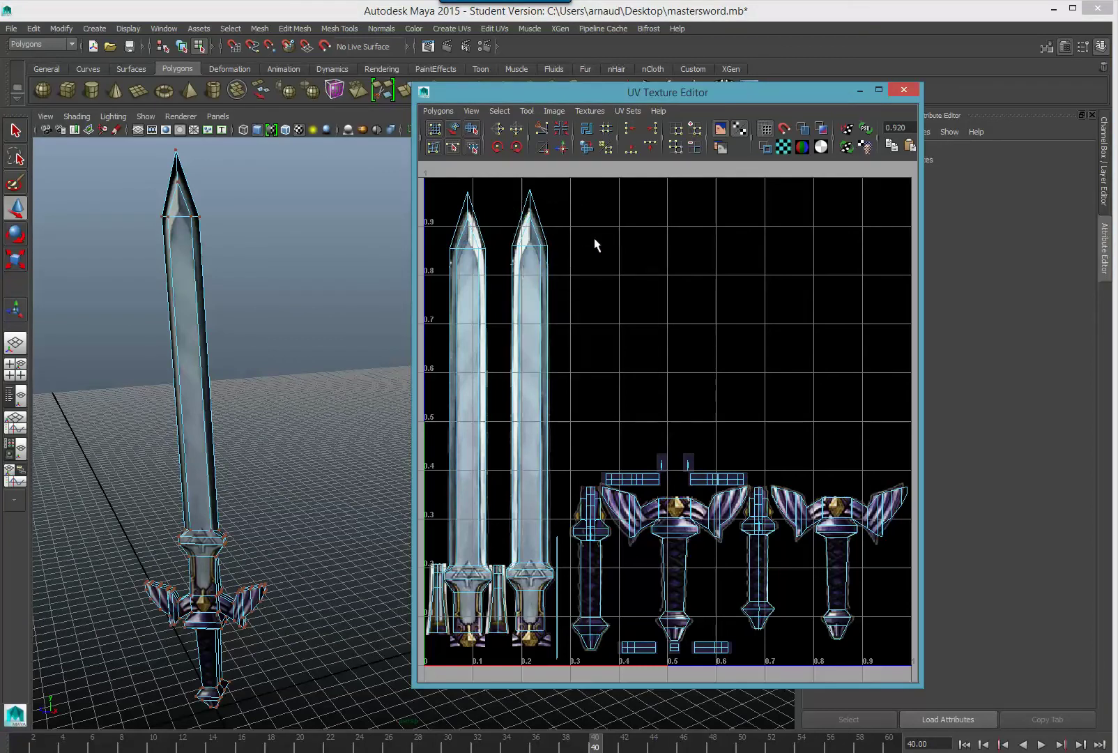
left_click_drag(569, 179, 514, 271)
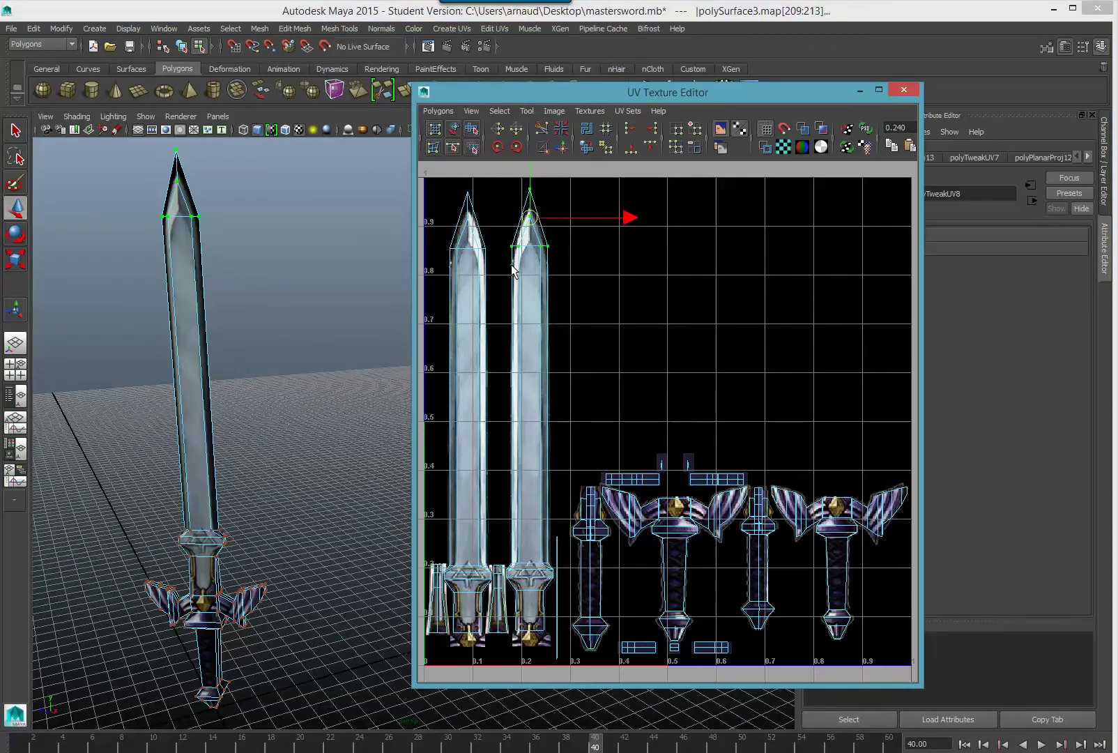
left_click(677, 266)
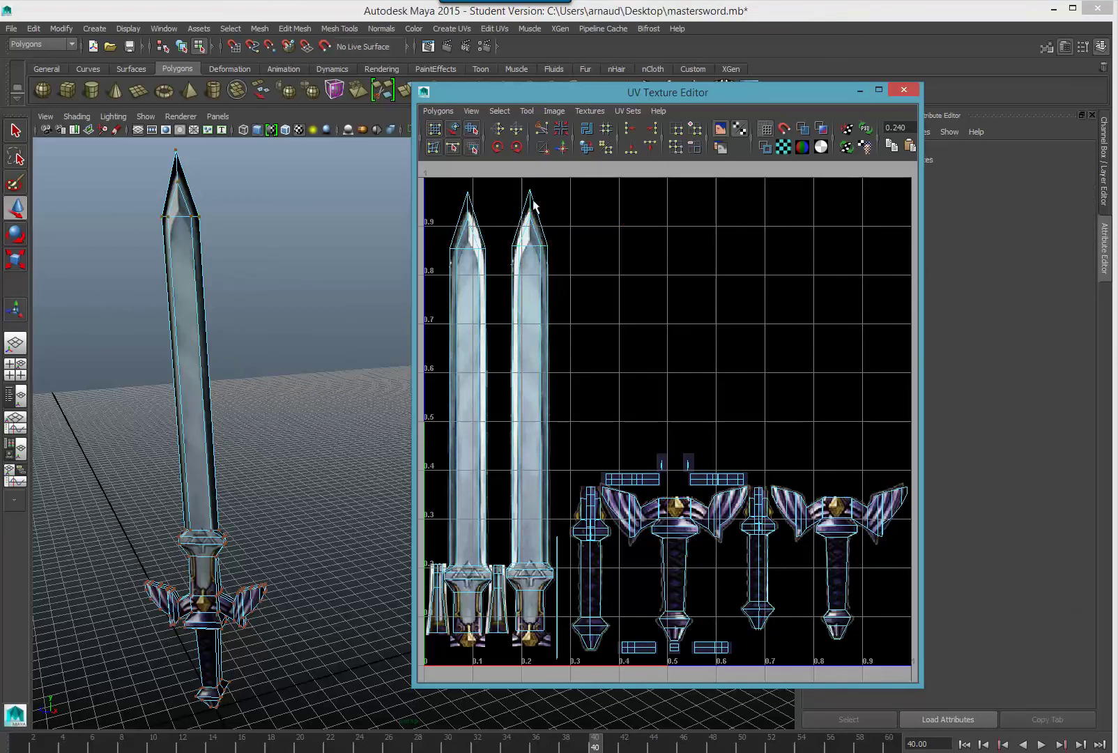
left_click_drag(589, 187, 502, 275)
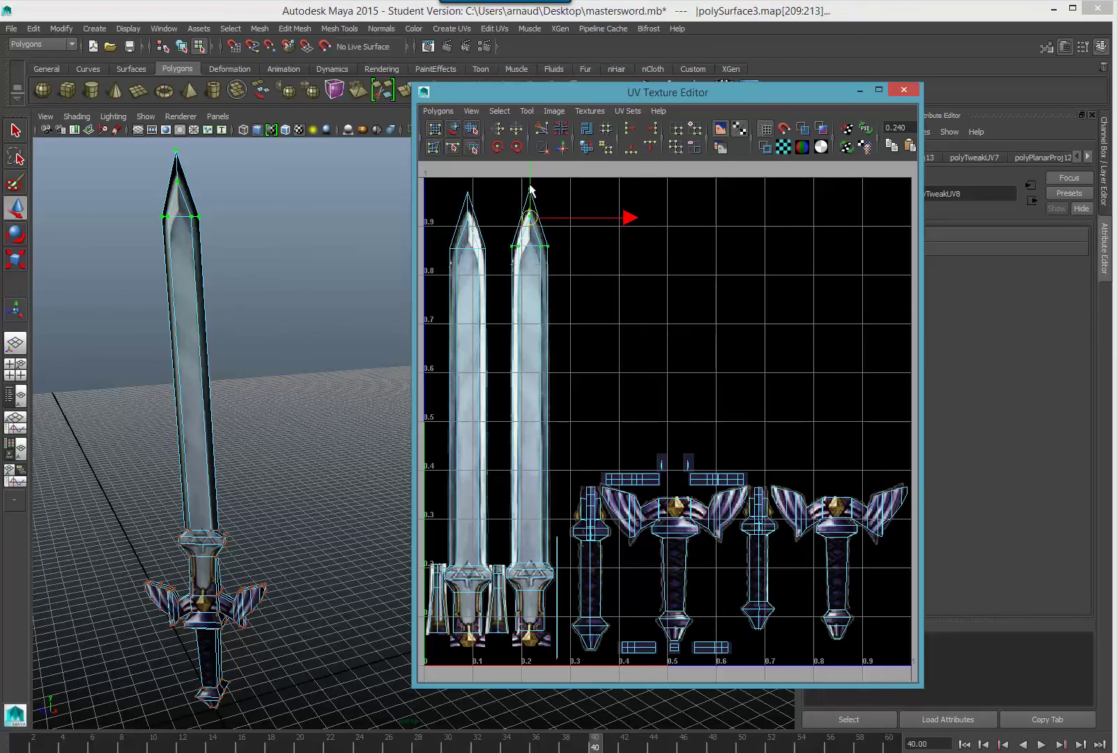
left_click_drag(529, 187, 531, 206)
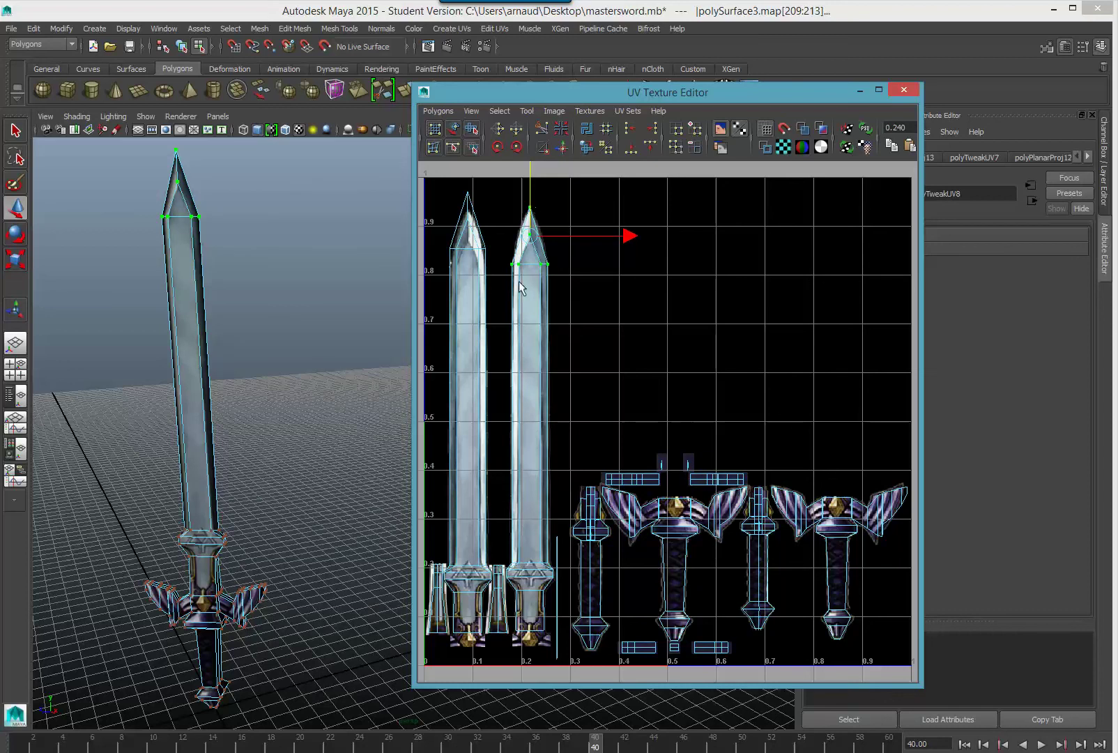
Step: Nudge the left tip UV right, then move the left blade-tip UVs down onto the painted tip
scroll(518, 282, "up", 3)
scroll(532, 300, "down", 2)
middle_click_drag(532, 299, 692, 402, "alt")
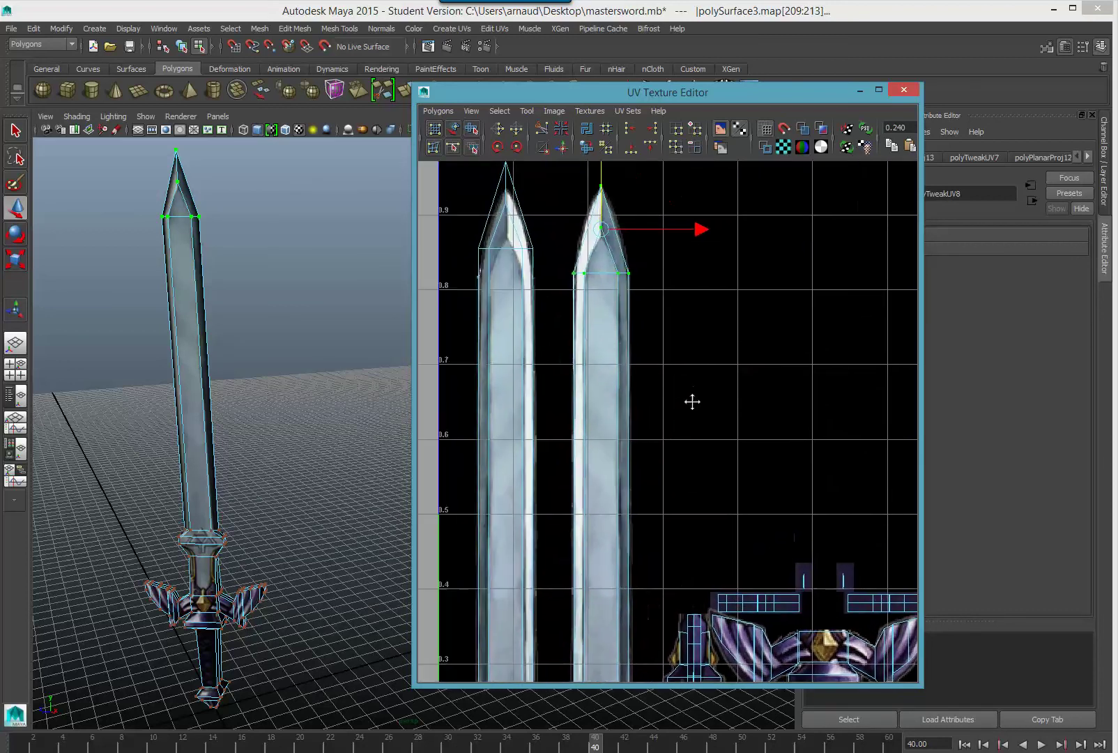
scroll(692, 401, "down", 1)
scroll(602, 318, "up", 3)
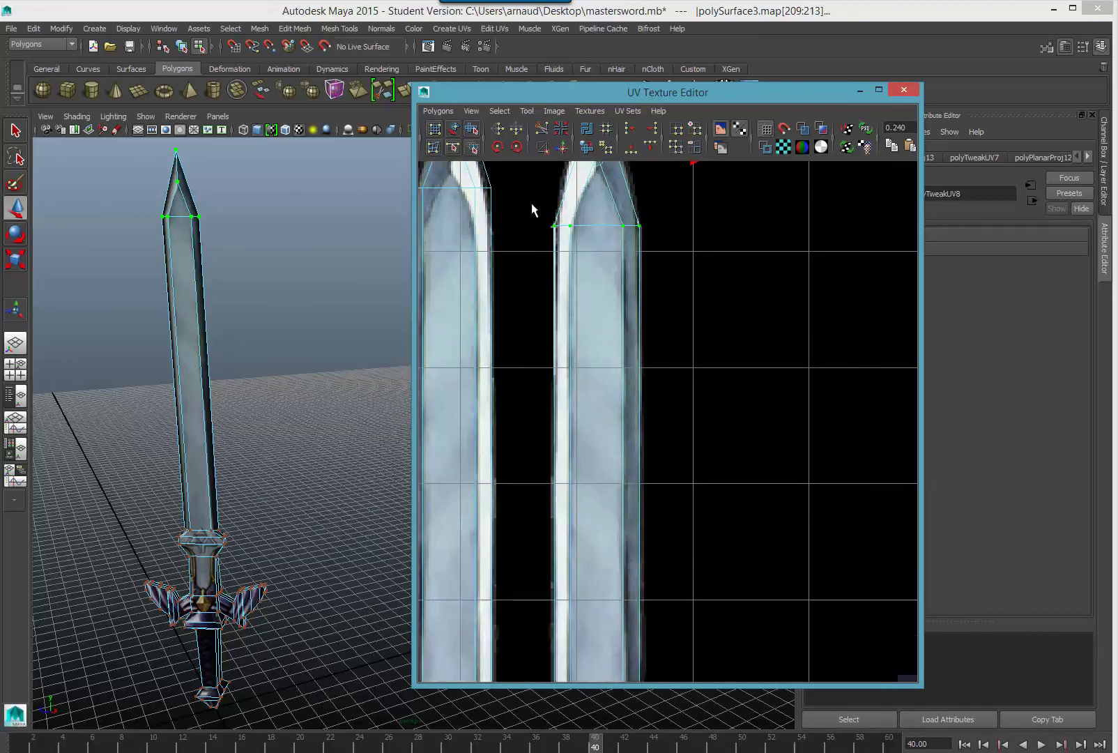
left_click_drag(532, 204, 566, 259)
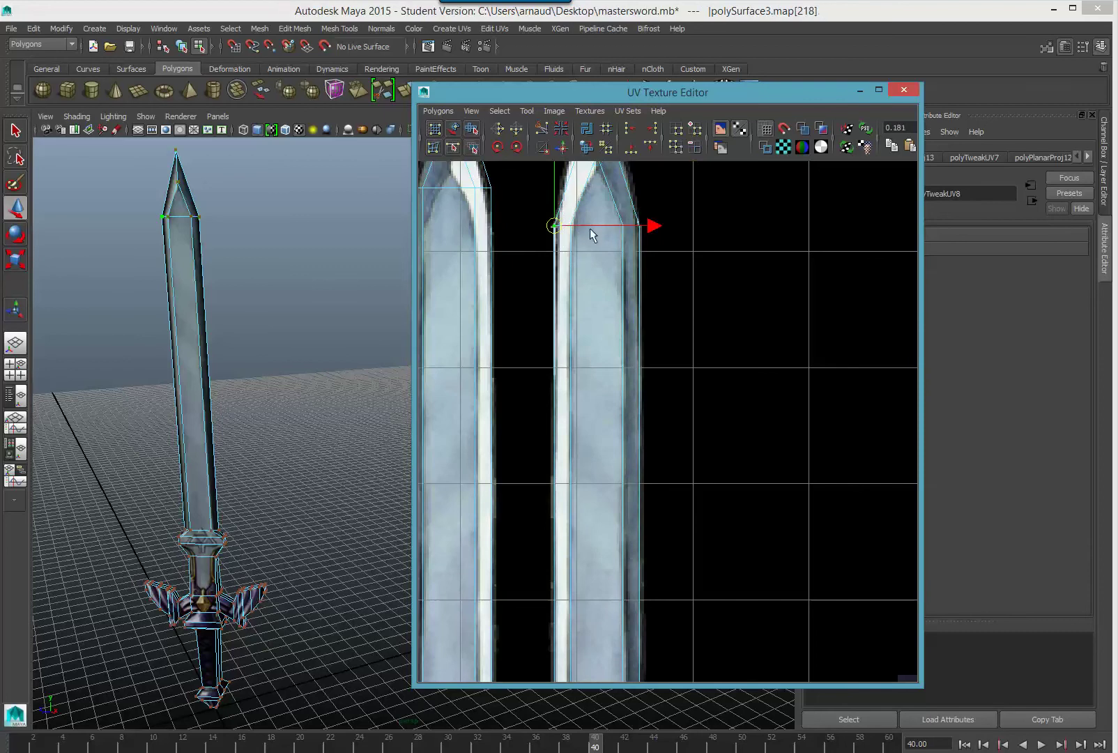
left_click_drag(649, 225, 639, 253)
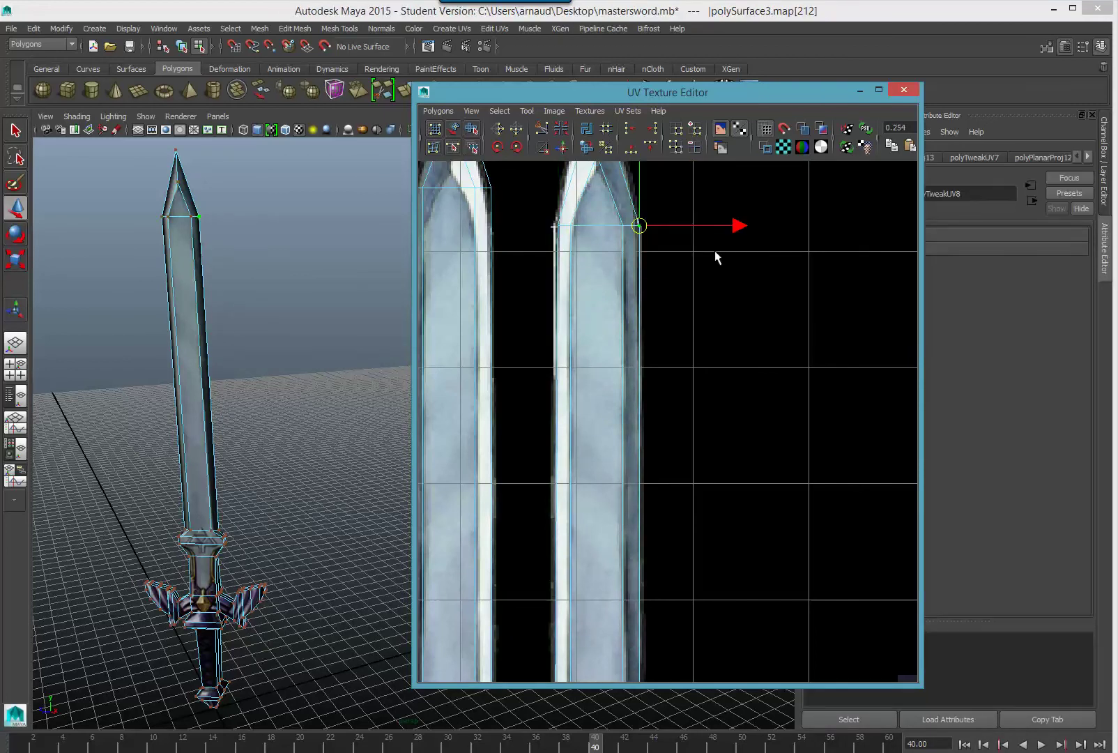
scroll(716, 258, "down", 3)
left_click_drag(473, 169, 579, 350)
left_click_drag(522, 171, 524, 200)
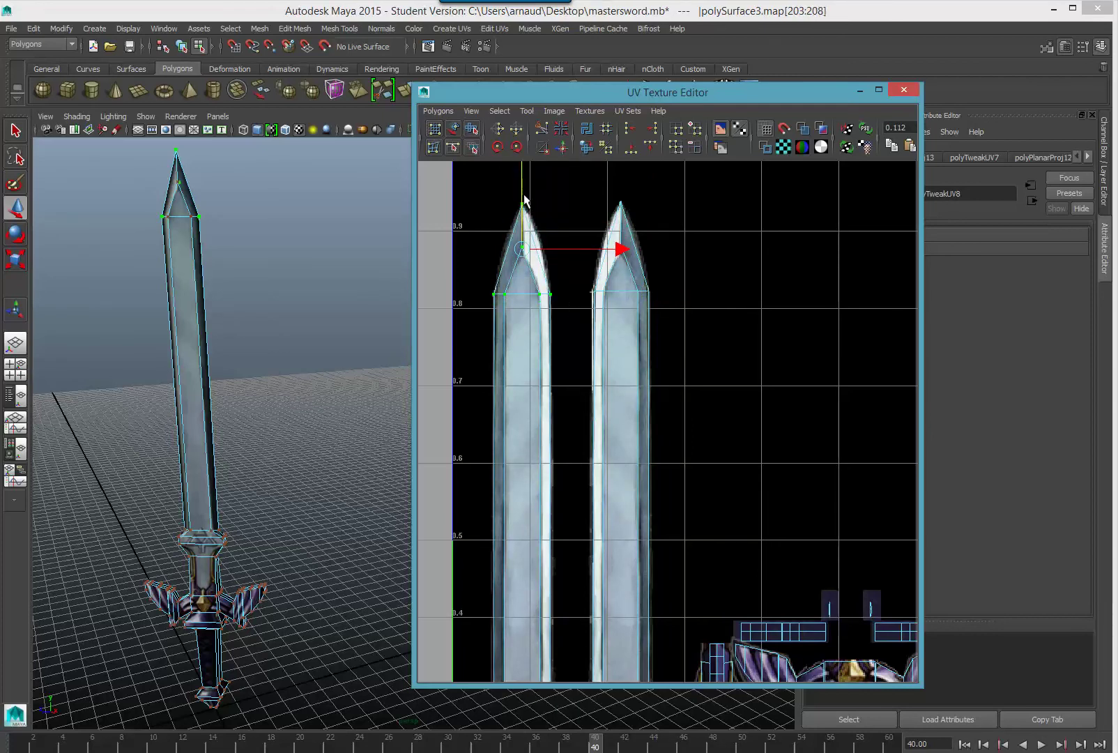
Step: Nudge a left-blade edge UV into place
scroll(548, 305, "up", 2)
left_click_drag(518, 238, 554, 237)
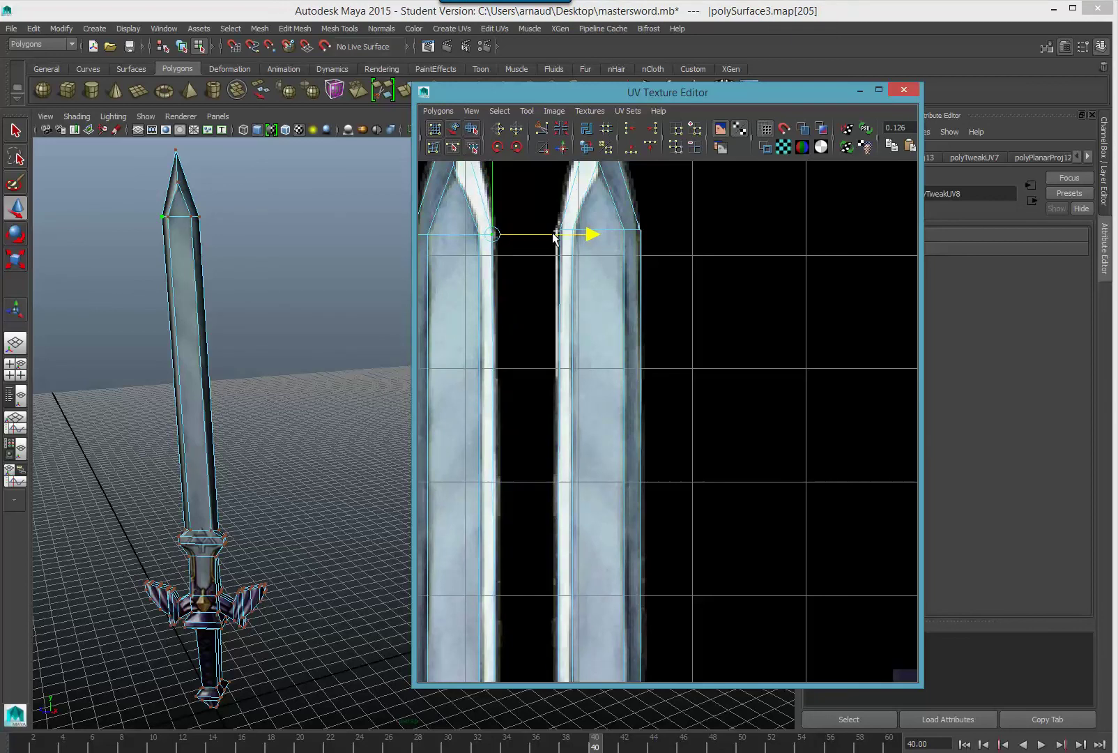
middle_click_drag(474, 359, 559, 352, "alt")
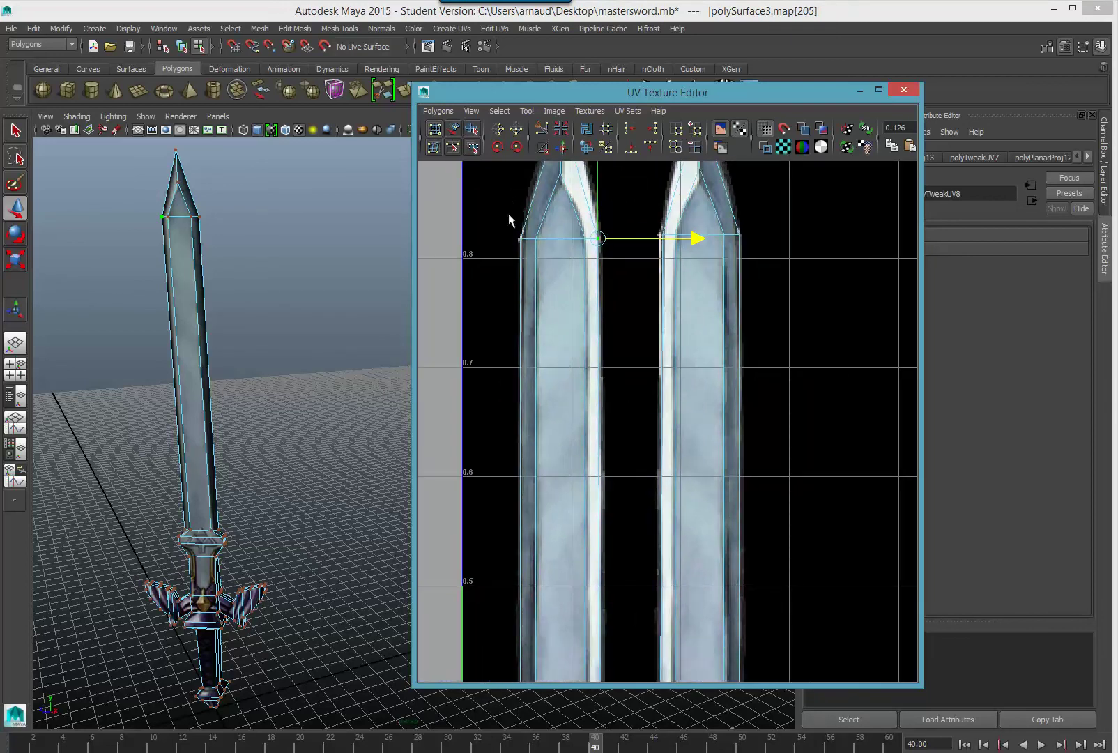
left_click_drag(541, 270, 540, 240)
left_click(630, 263)
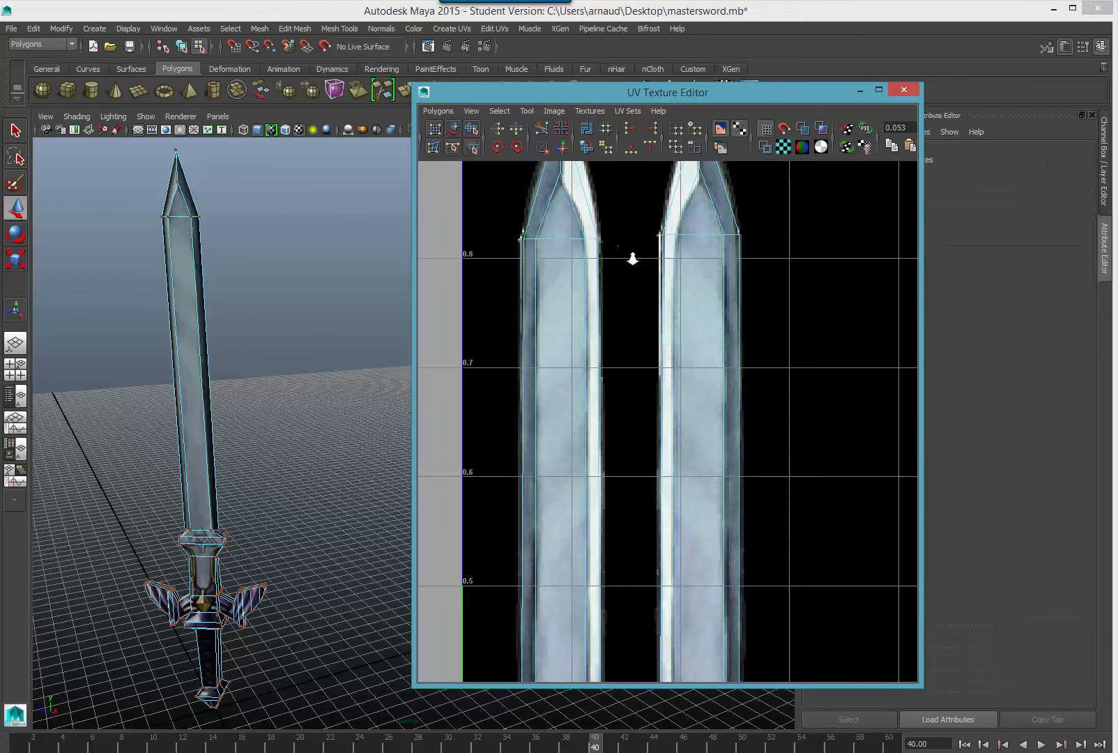
scroll(631, 265, "down", 2)
left_click(214, 355)
left_click_drag(215, 356, 300, 334, "alt")
Step: Align both blade shoulder UVs to minimum V and move the tip UVs up onto the painted points
left_click_drag(540, 251, 758, 318)
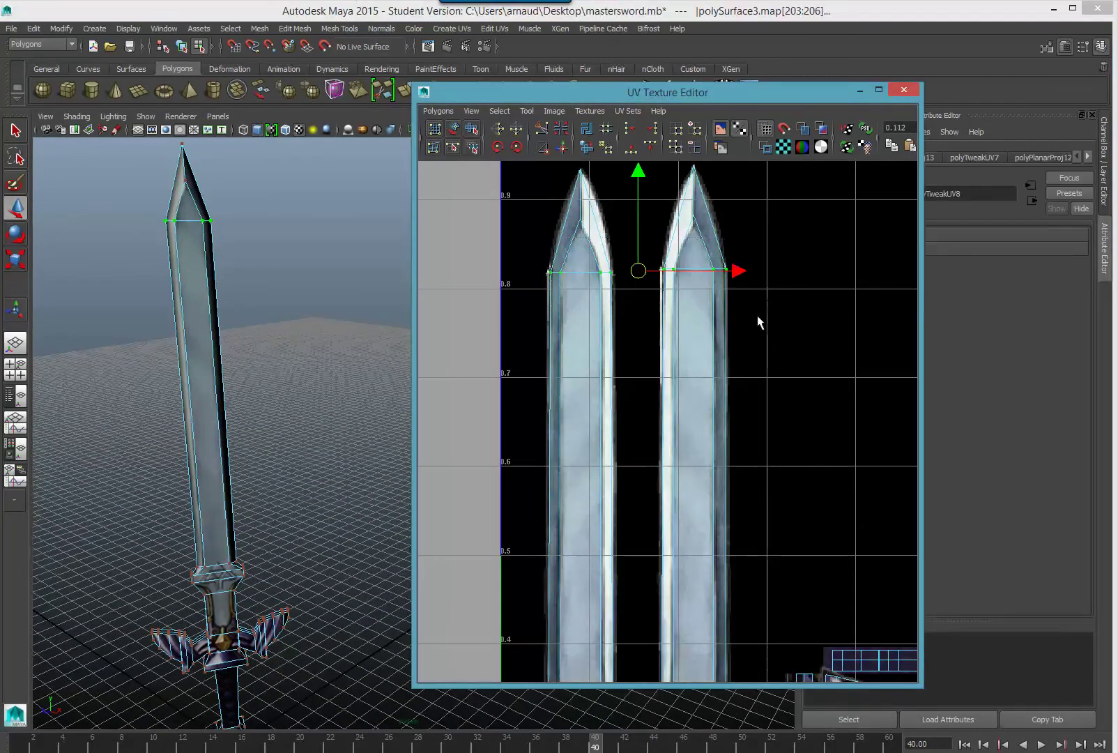
left_click(632, 149)
left_click_drag(547, 213, 744, 237)
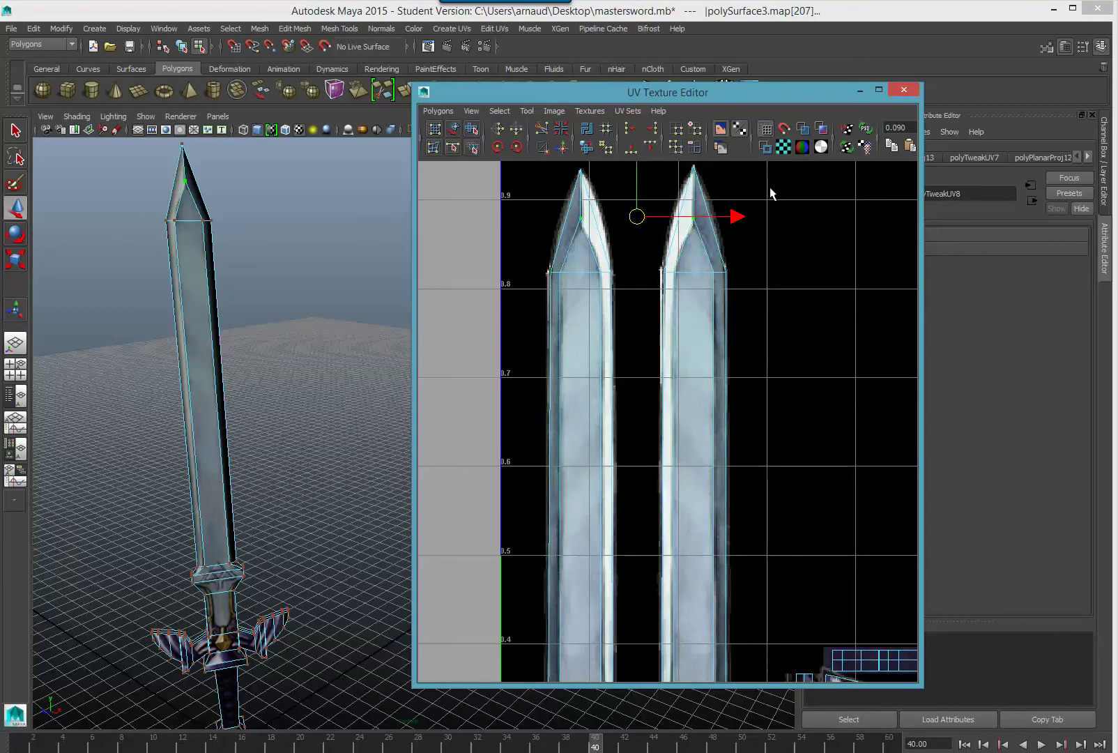
left_click_drag(729, 202, 546, 161)
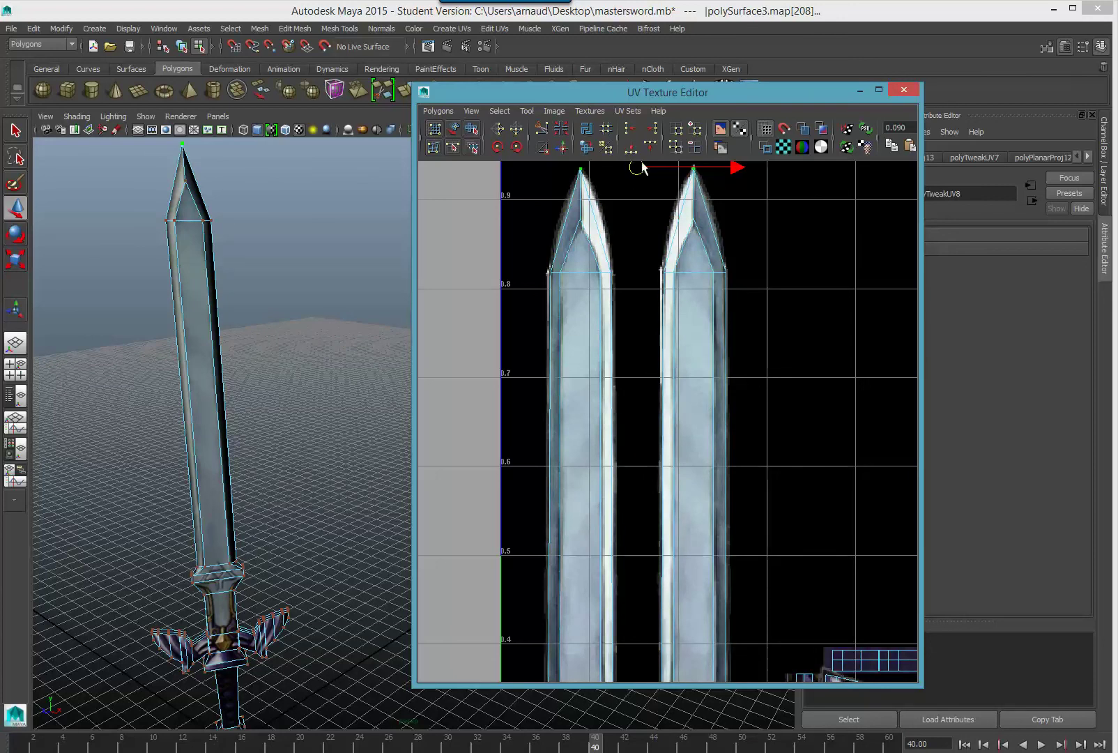
left_click(750, 217)
scroll(761, 268, "down", 2)
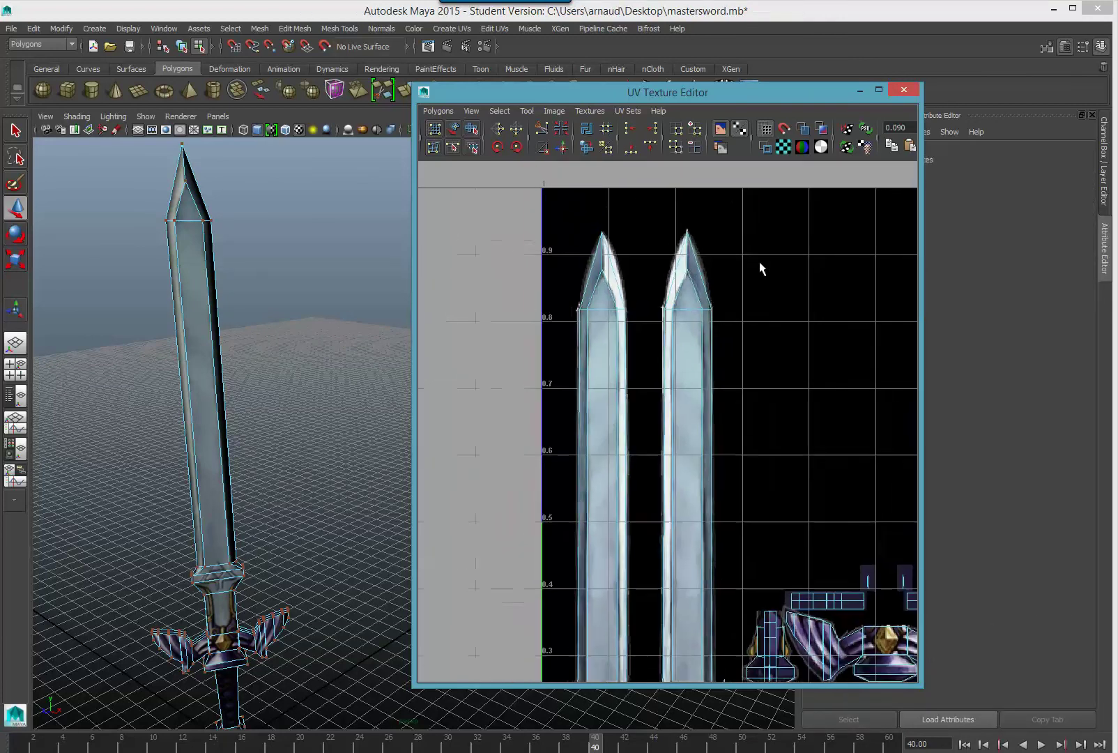
Step: Pan the UV view to the hilt layout and frame the guard in the 3D view
scroll(761, 268, "down", 1)
key("space")
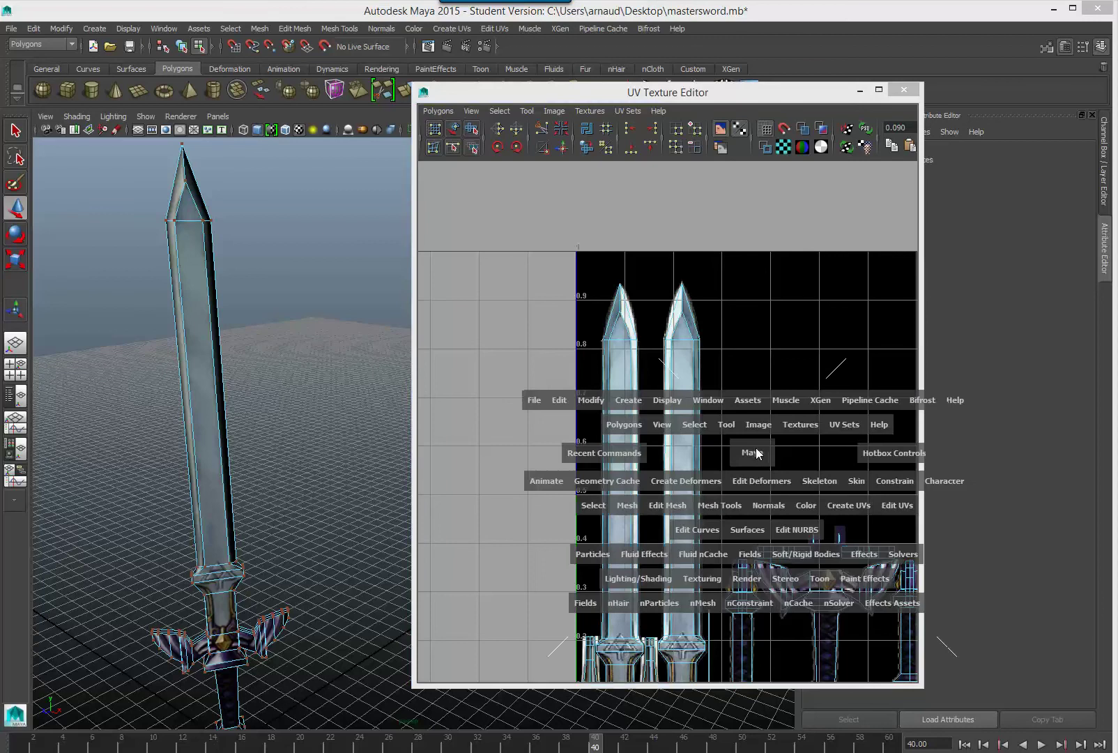
scroll(519, 342, "up", 1)
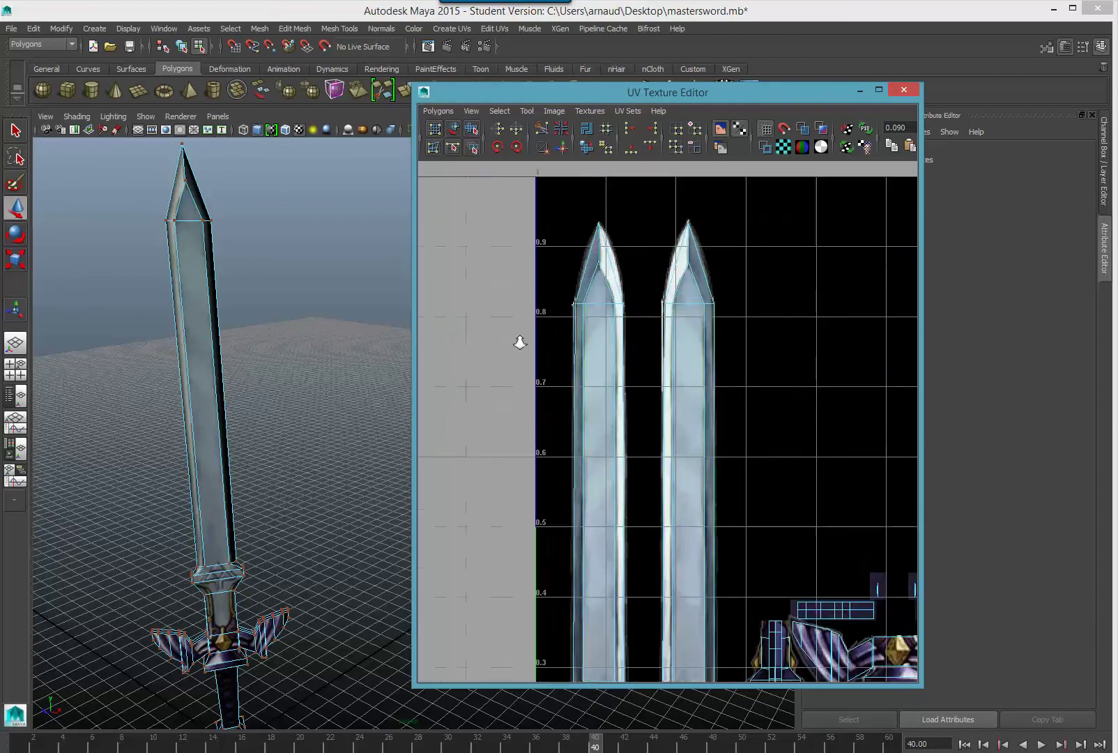
scroll(794, 441, "down", 4)
middle_click_drag(798, 449, 700, 314, "alt")
scroll(614, 419, "up", 4)
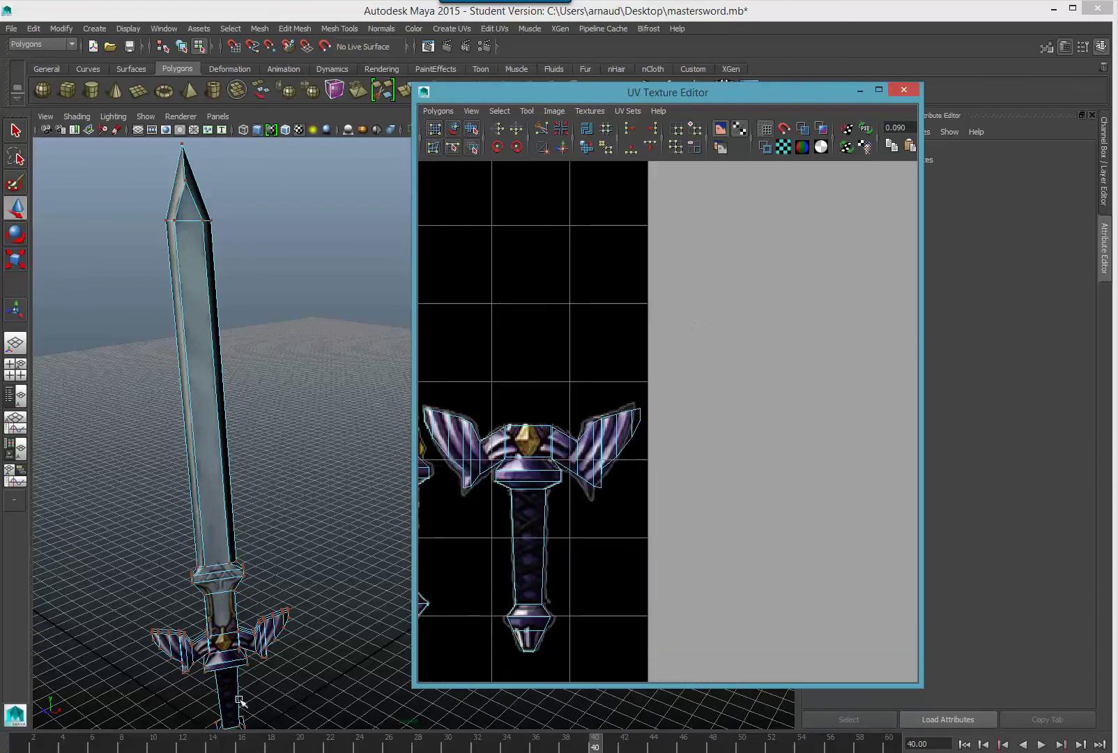
key("f")
Step: Select the guard wing's tip UVs and zoom both views onto the right wing
left_click_drag(648, 379, 620, 496)
scroll(267, 519, "up", 3)
scroll(267, 519, "up", 3)
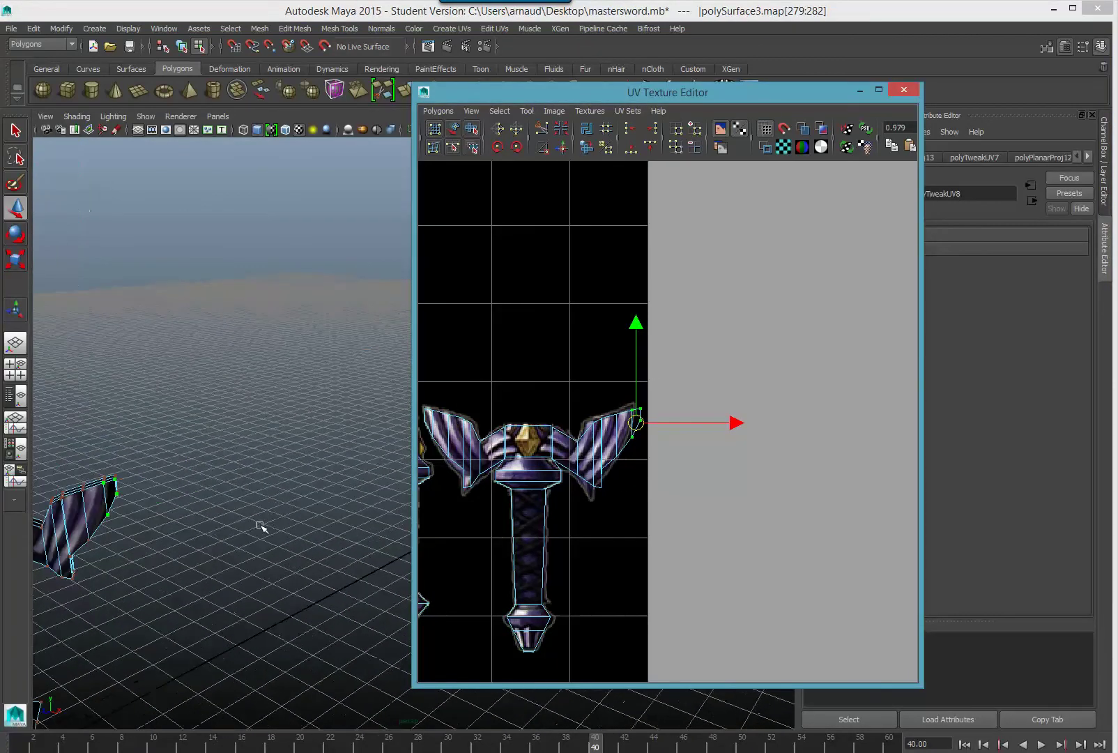
middle_click_drag(259, 526, 459, 388, "alt")
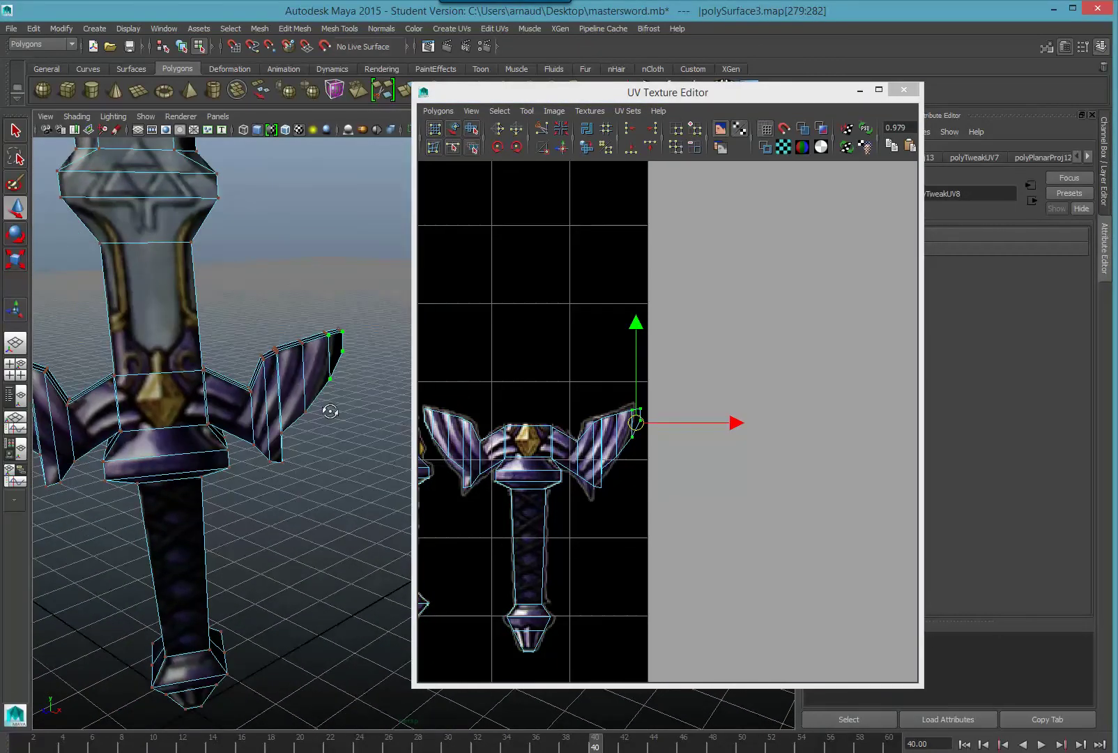
scroll(328, 407, "up", 5)
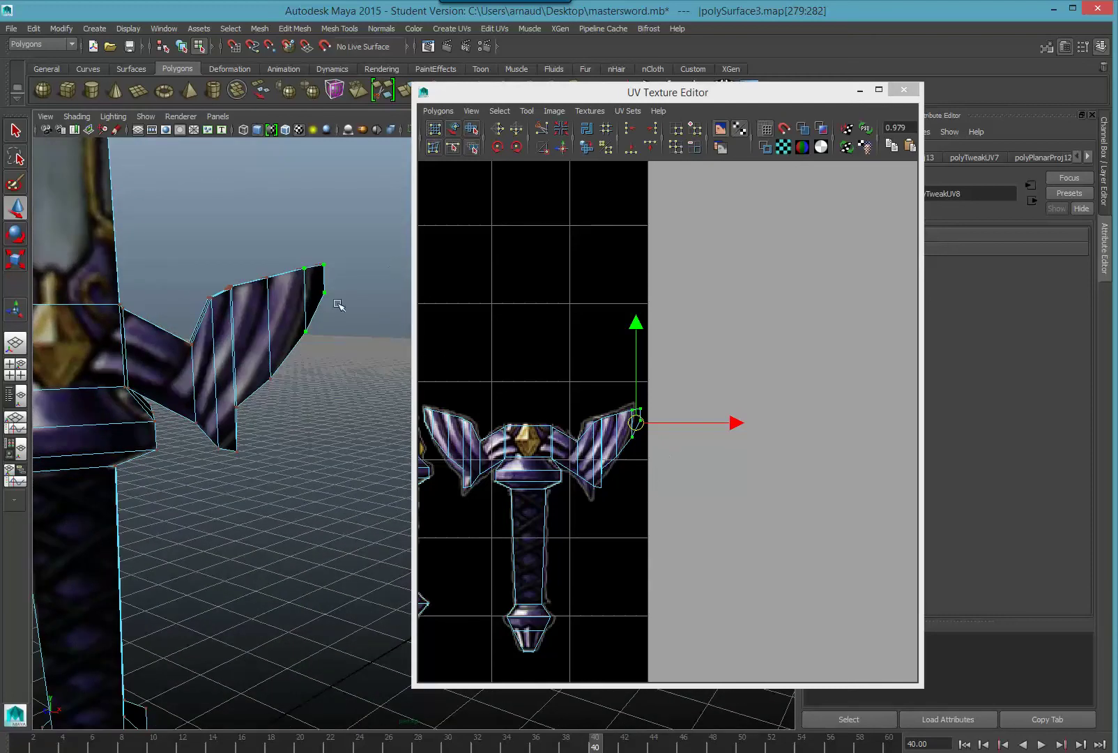
scroll(641, 476, "up", 4)
scroll(641, 476, "up", 2)
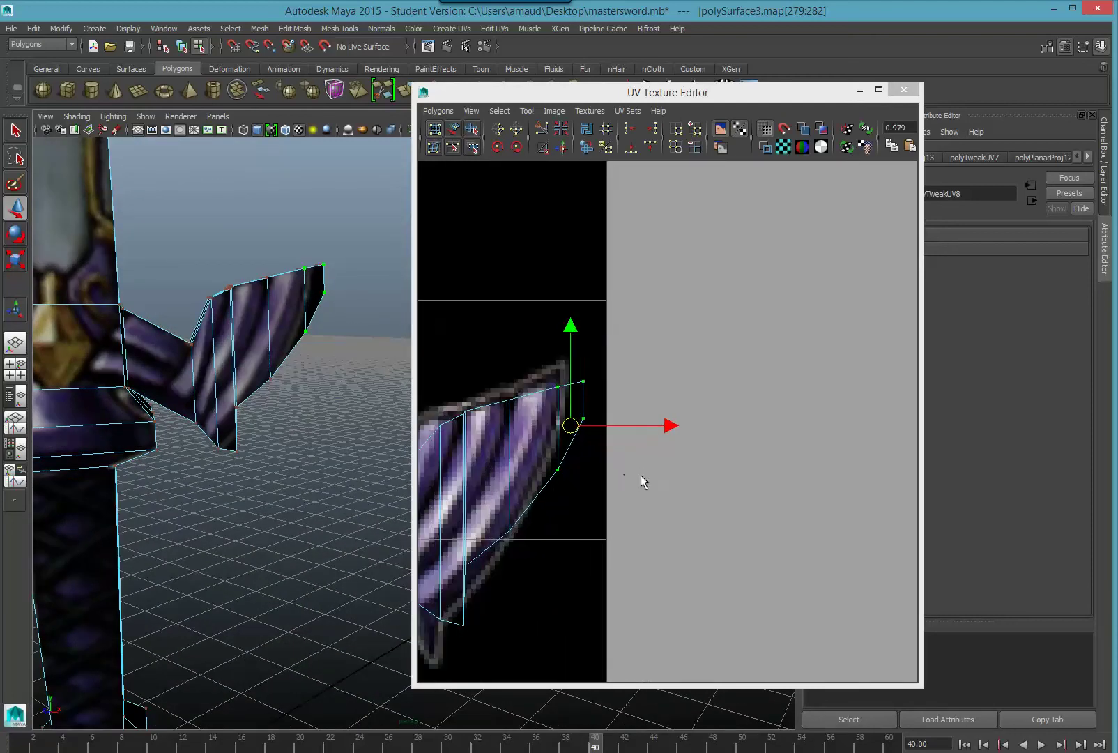
Step: Reshape the wing shell by moving its edge, bottom-tip and top-edge UVs onto the painted wing
middle_click_drag(631, 487, 864, 414, "alt")
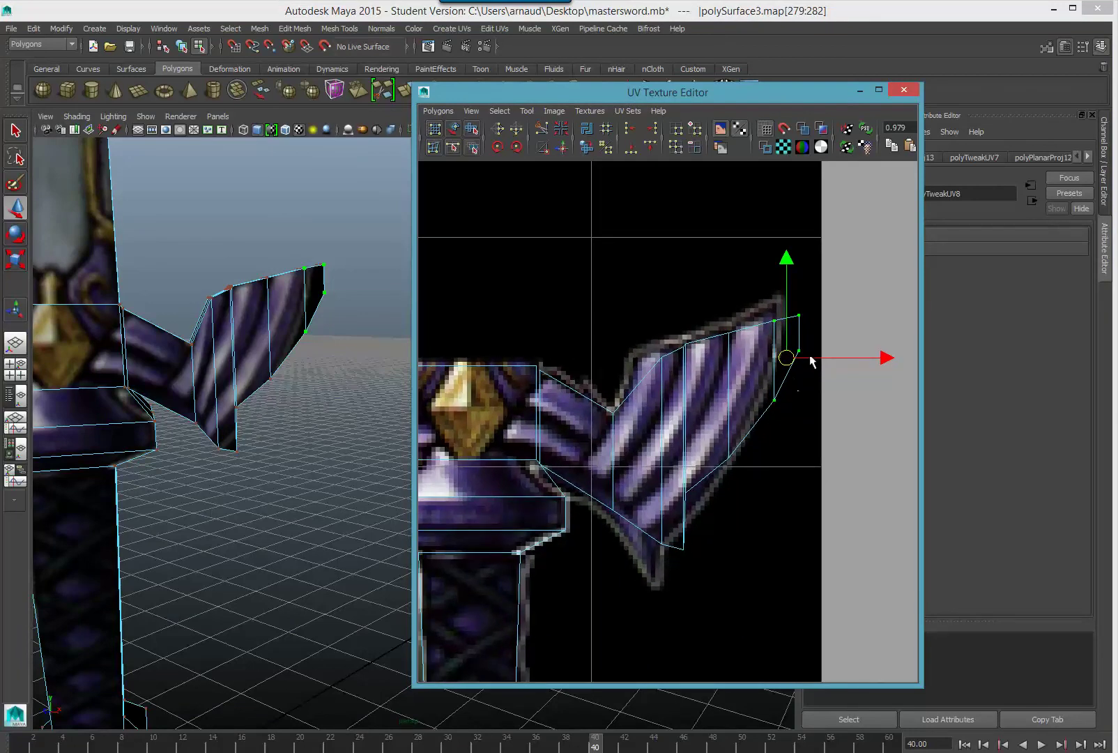
left_click_drag(829, 286, 641, 616)
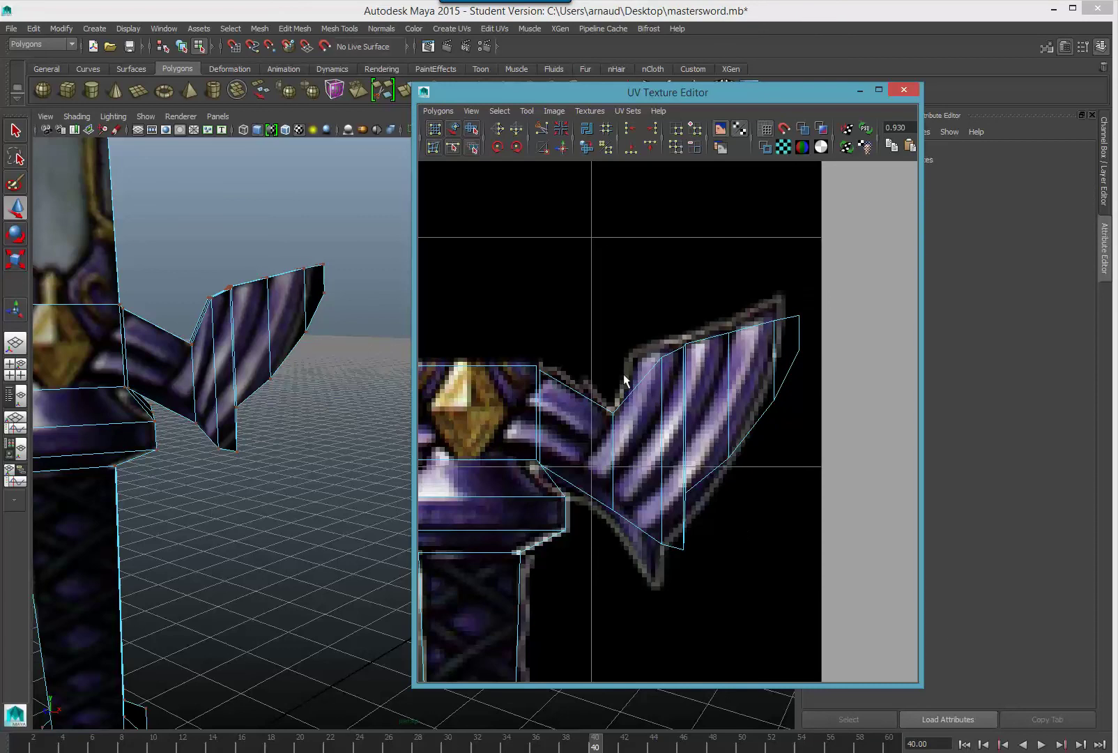
left_click_drag(671, 382, 640, 357)
left_click_drag(701, 473, 644, 604)
left_click_drag(673, 529, 694, 506)
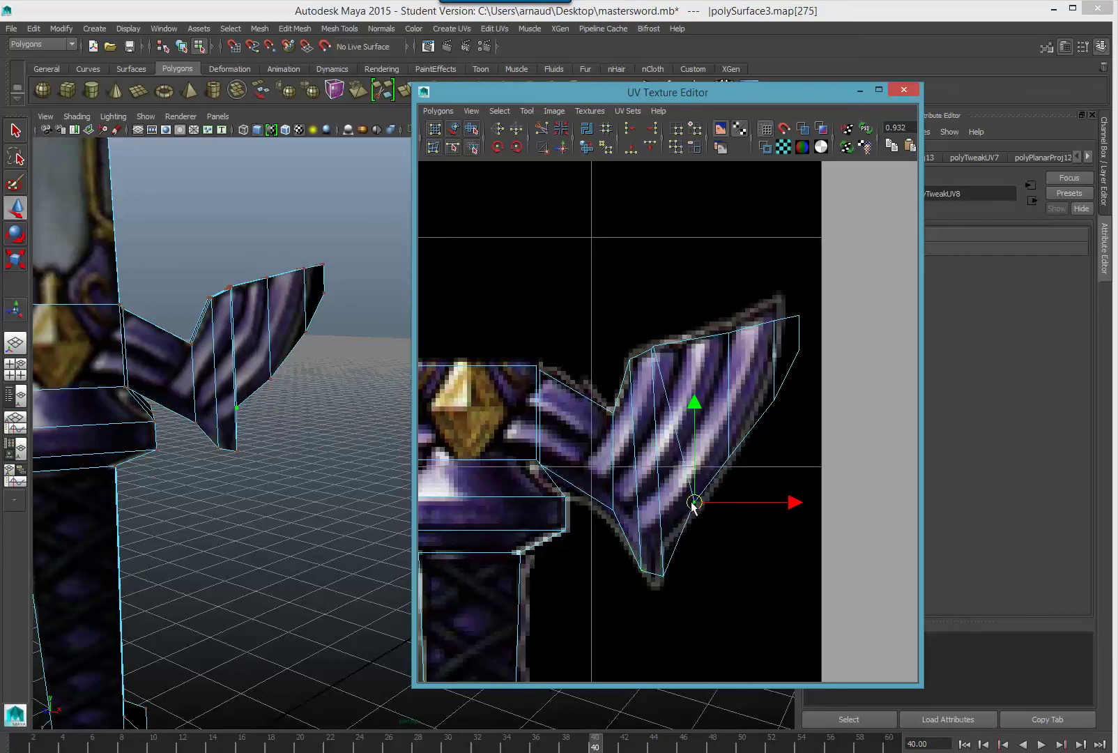
left_click(654, 347)
left_click_drag(654, 352, 686, 347)
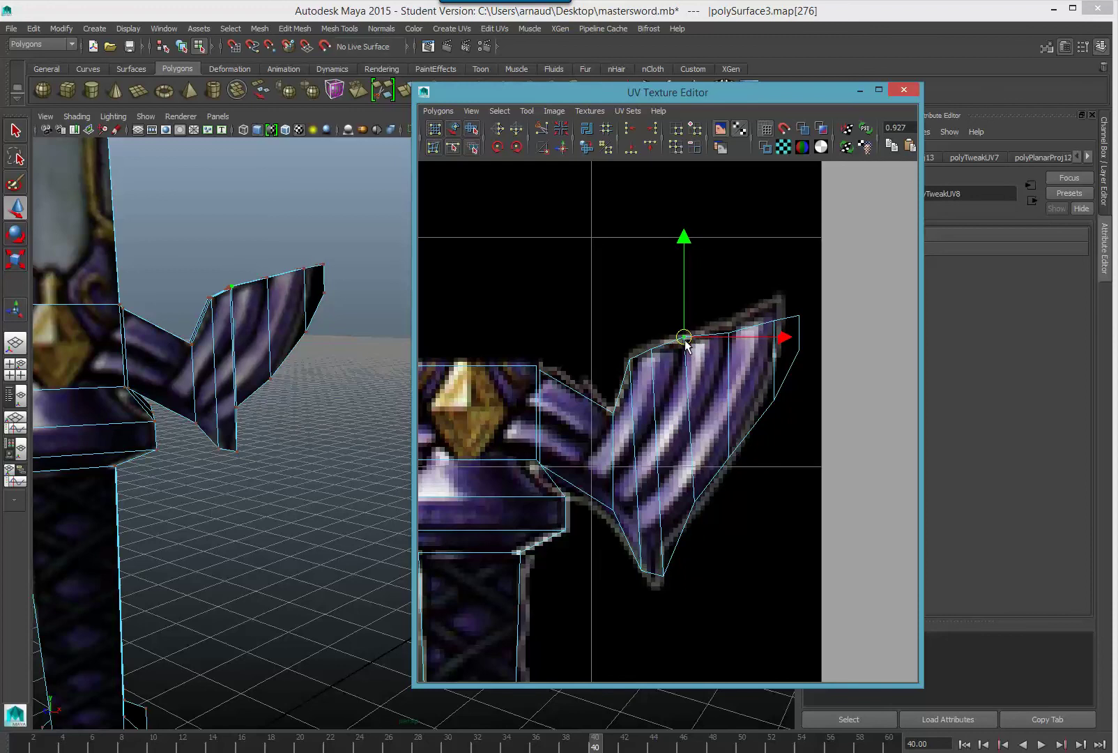
Step: Refine the wing's top-edge, right-edge and bottom-tip UVs to trace the painted outline
left_click(698, 501)
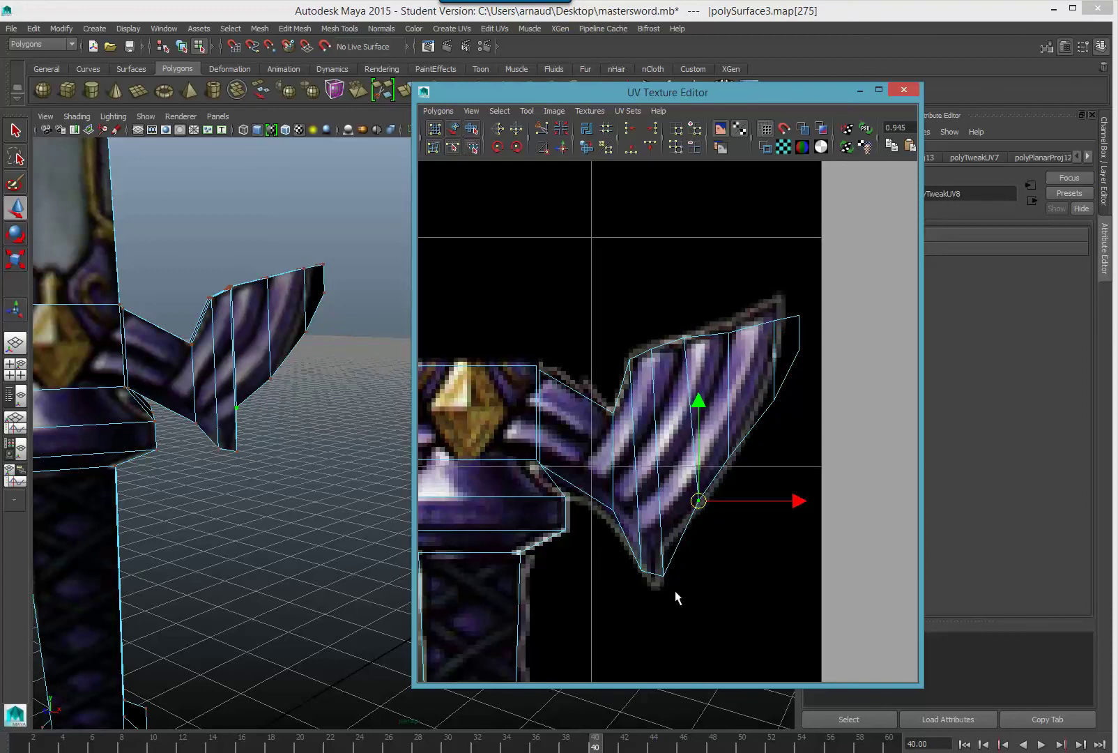
left_click(661, 576)
left_click(665, 553)
left_click_drag(635, 566, 665, 578)
left_click(666, 552)
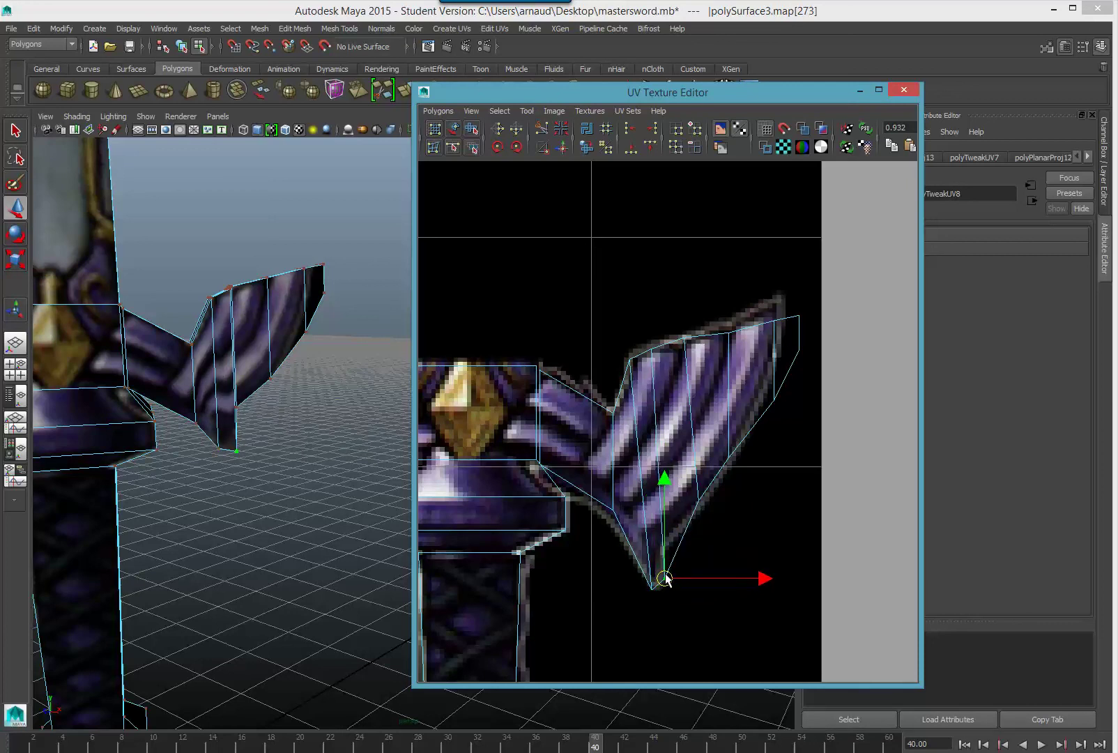
left_click(651, 351)
left_click_drag(652, 350, 643, 351)
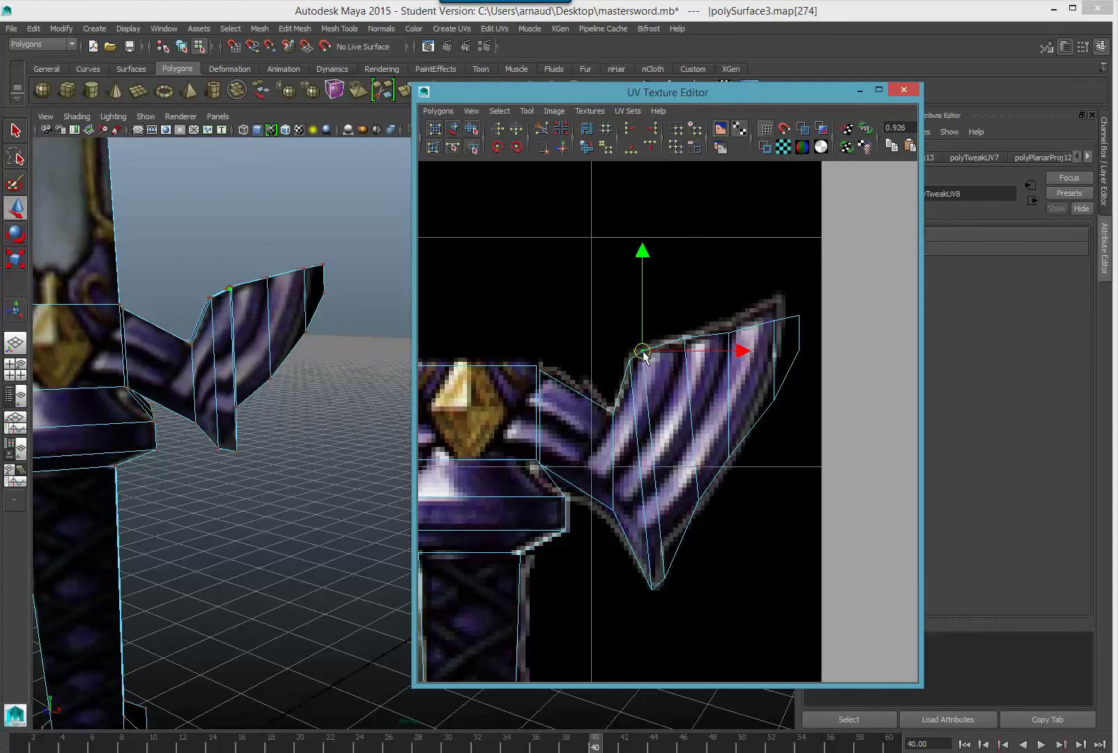
left_click(697, 501)
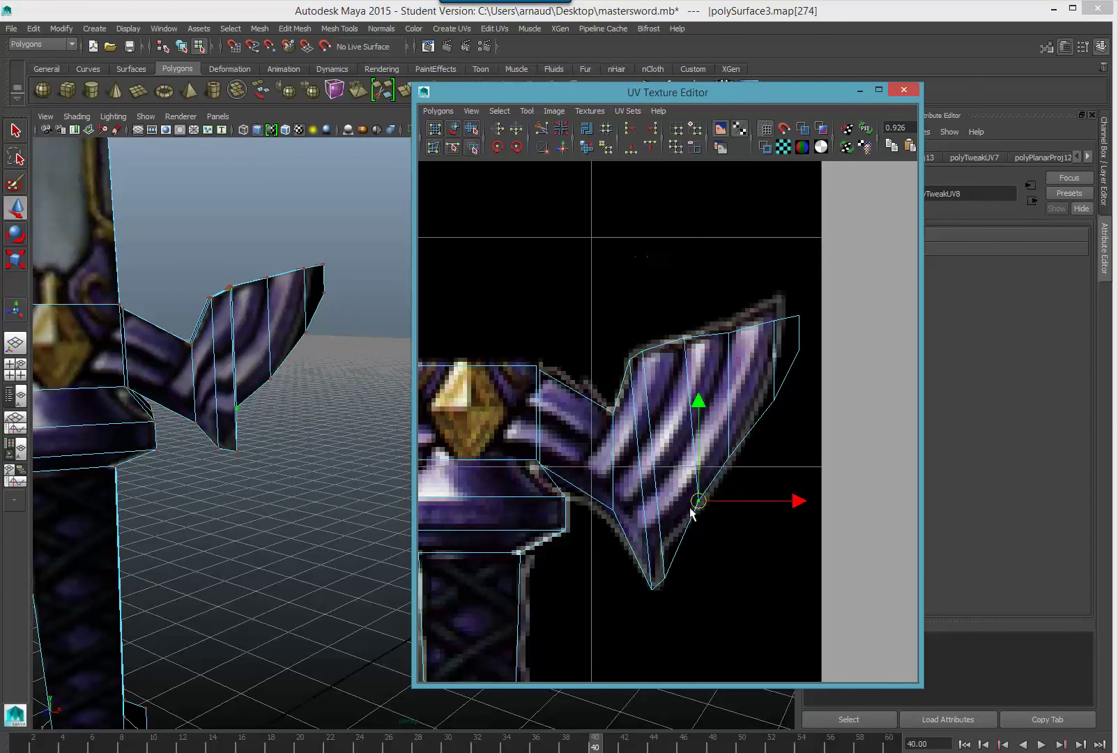
mouse_move(697, 501)
left_mouse_down()
mouse_move(668, 543)
mouse_move(710, 484)
left_mouse_up()
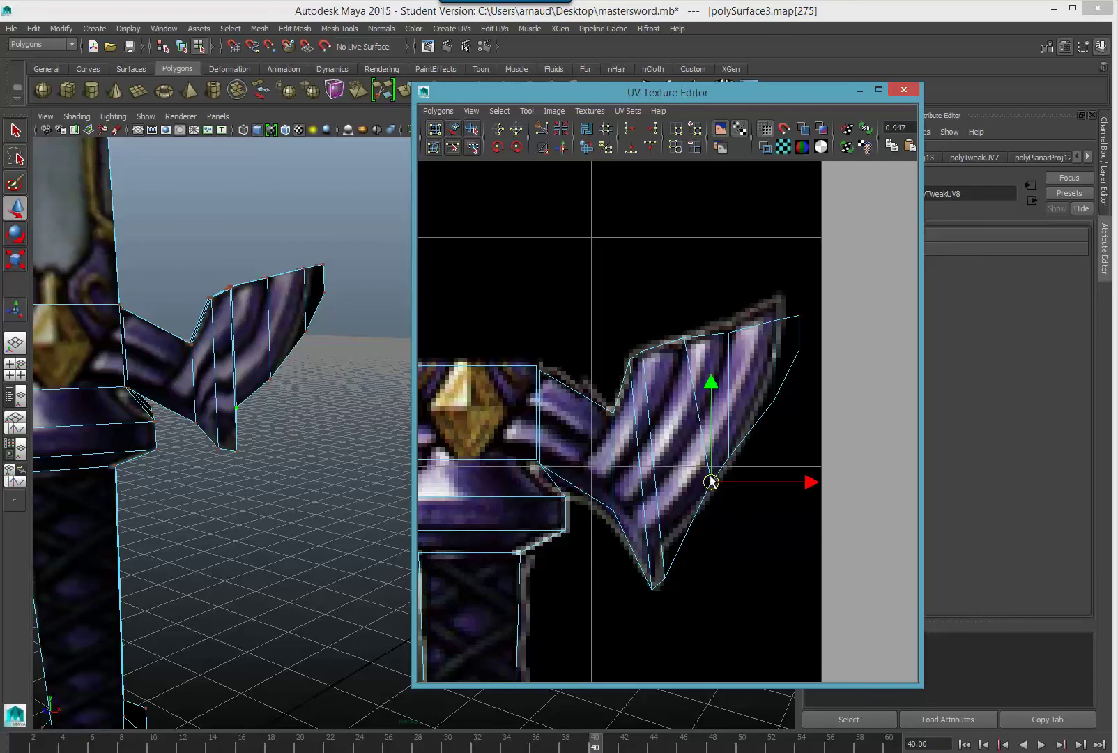
left_click(655, 587)
mouse_move(656, 586)
left_mouse_down()
mouse_move(663, 545)
mouse_move(655, 588)
left_mouse_up()
left_click(652, 590)
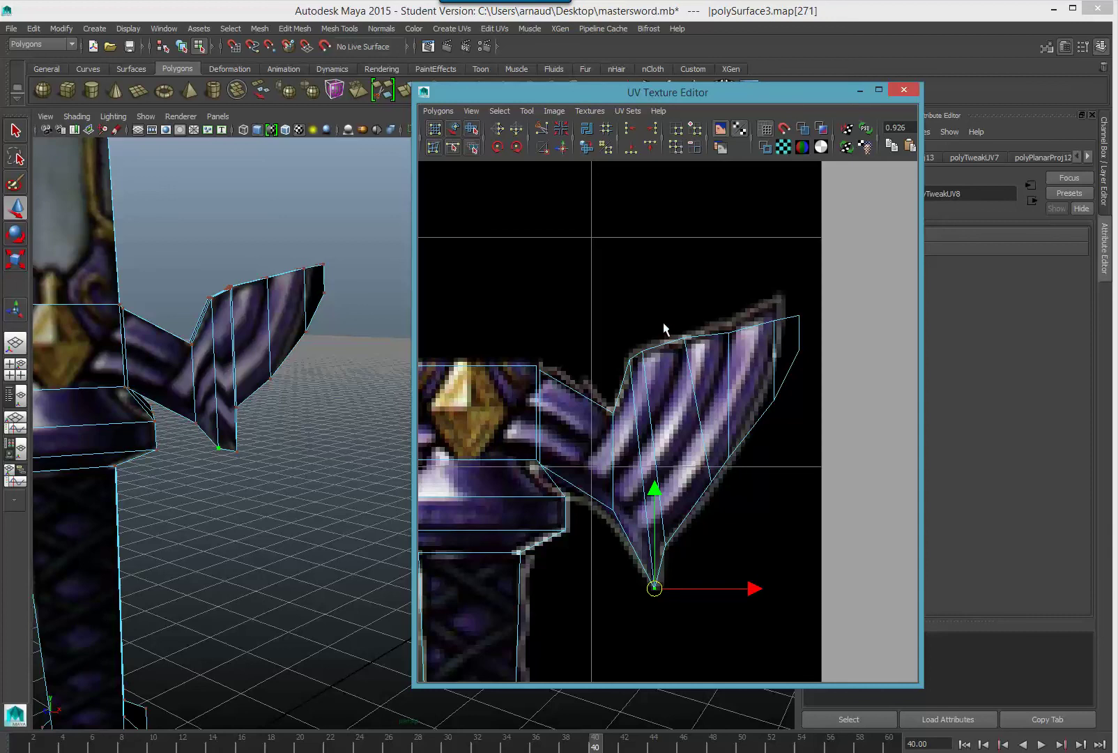
Step: Move the upper-right corner UVs up-left and adjust a top-edge UV to fit the painted wing
left_click_drag(663, 324, 638, 371)
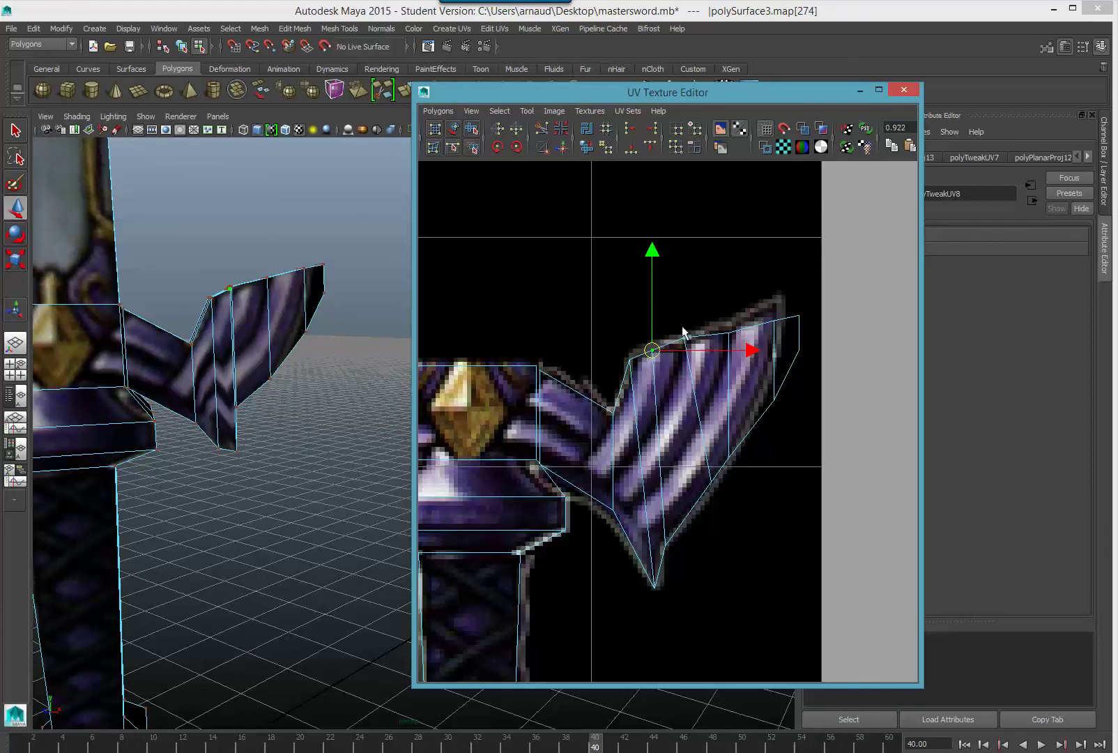
left_click_drag(682, 325, 686, 353)
left_click_drag(814, 304, 710, 365)
left_click_drag(764, 336, 743, 317)
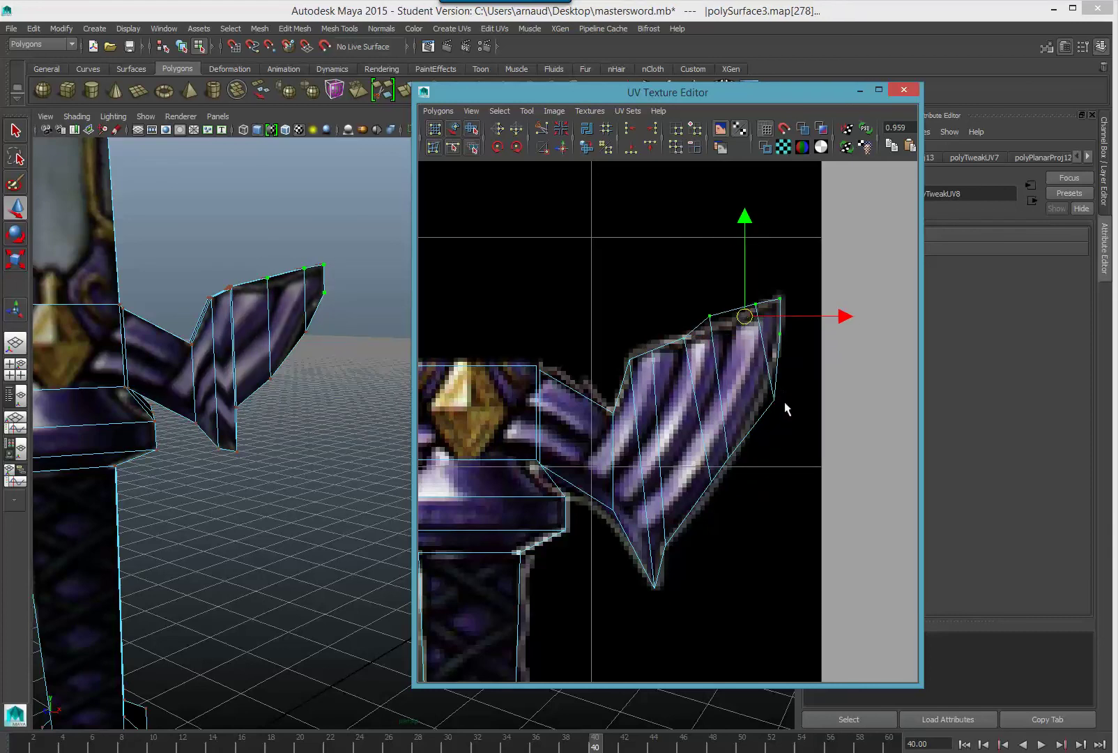
left_click_drag(785, 395, 758, 403)
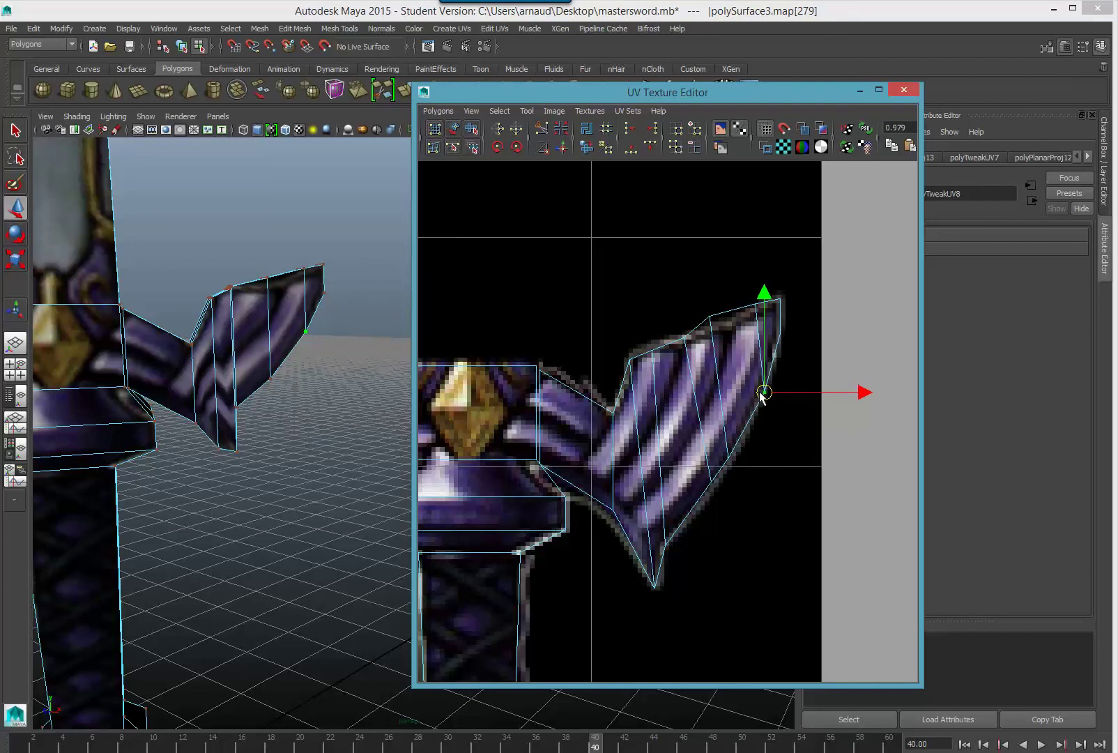
left_click_drag(717, 342, 655, 353)
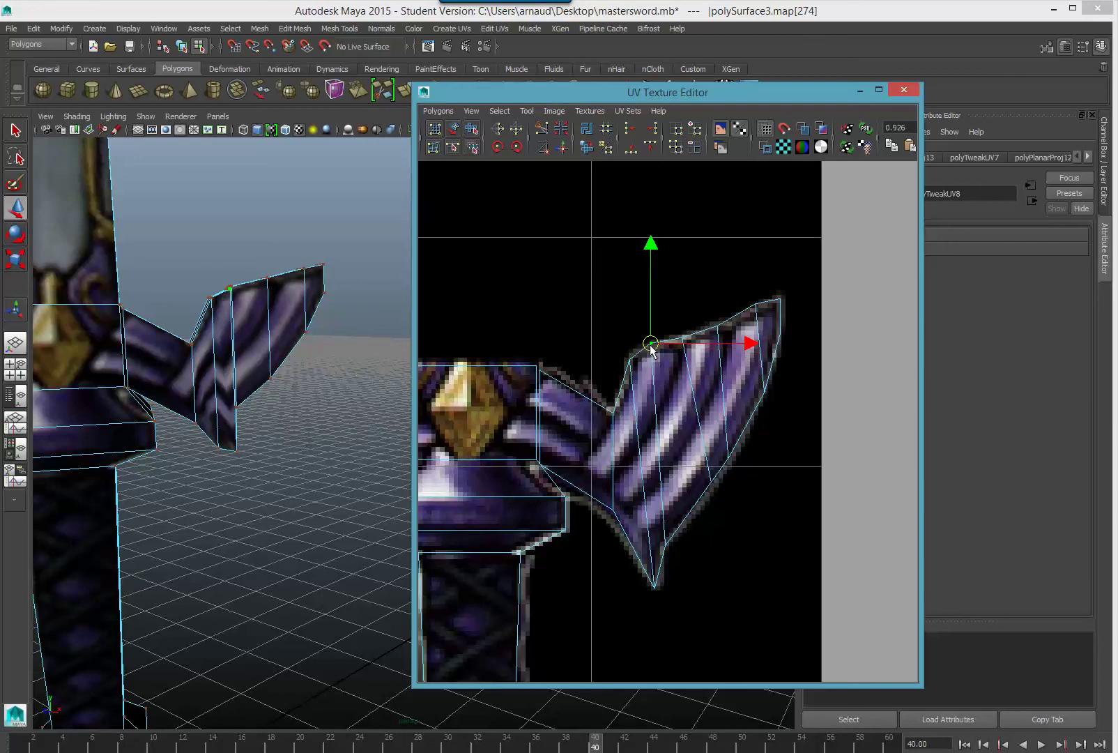
left_click_drag(593, 395, 619, 424)
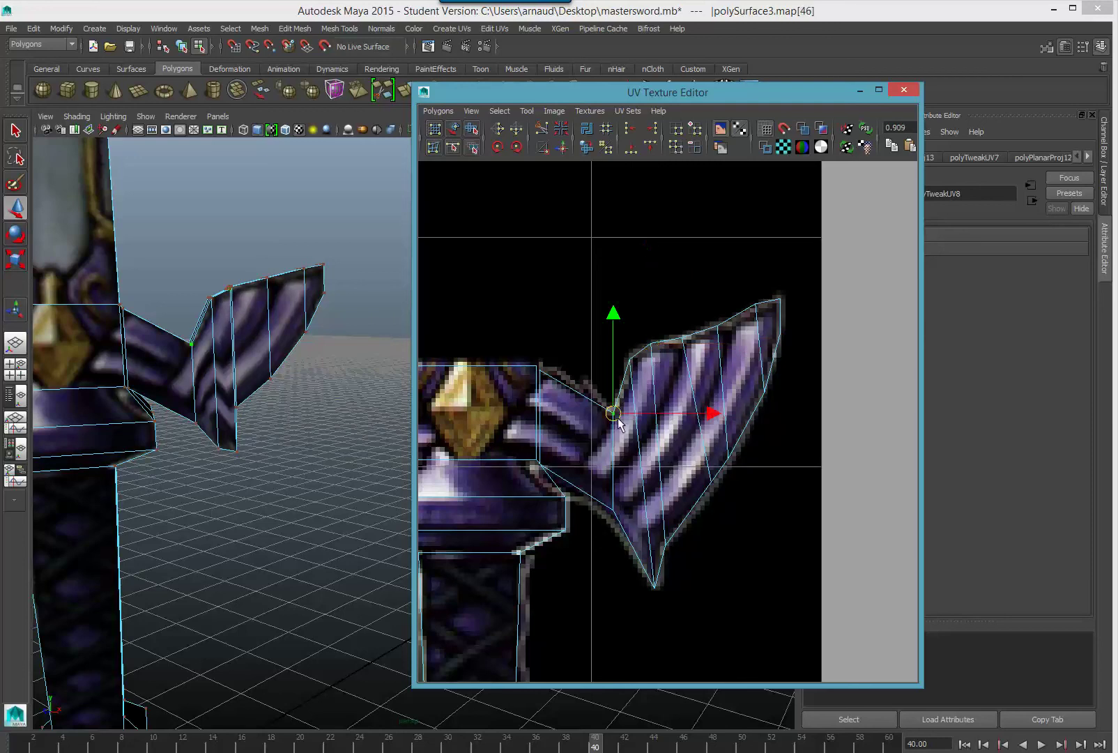
scroll(665, 423, "down", 2)
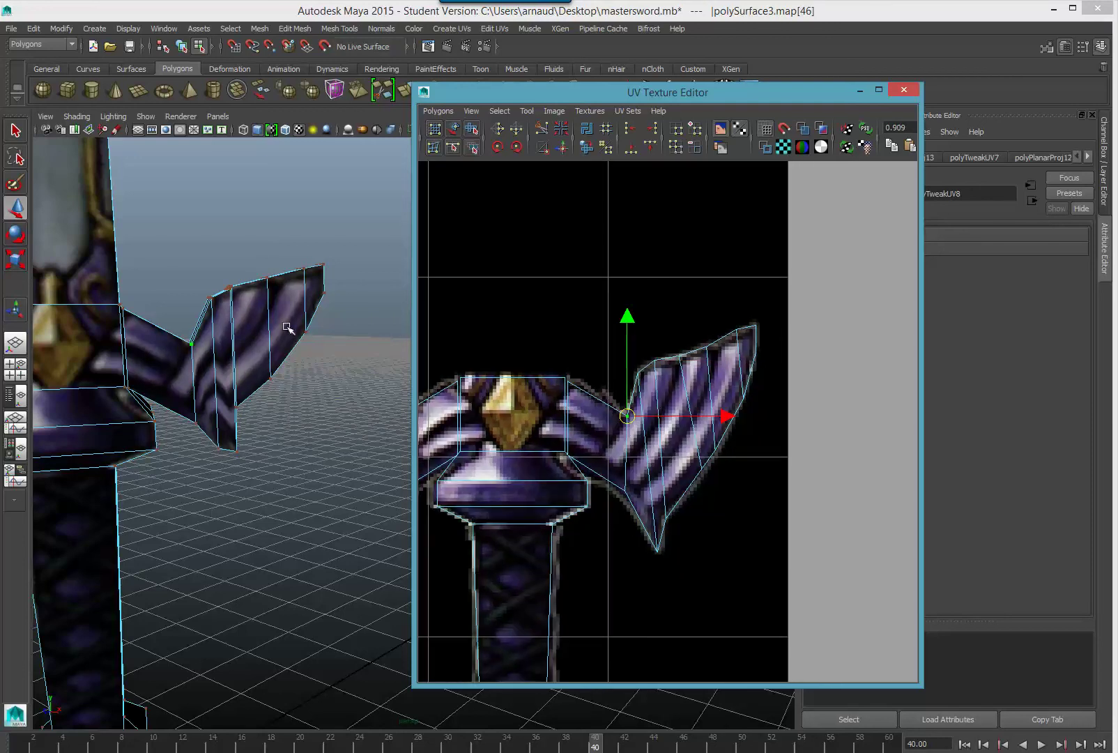
Step: Clear the UV selection, shift the UV editor aside, and frame the whole sword
left_click(596, 380)
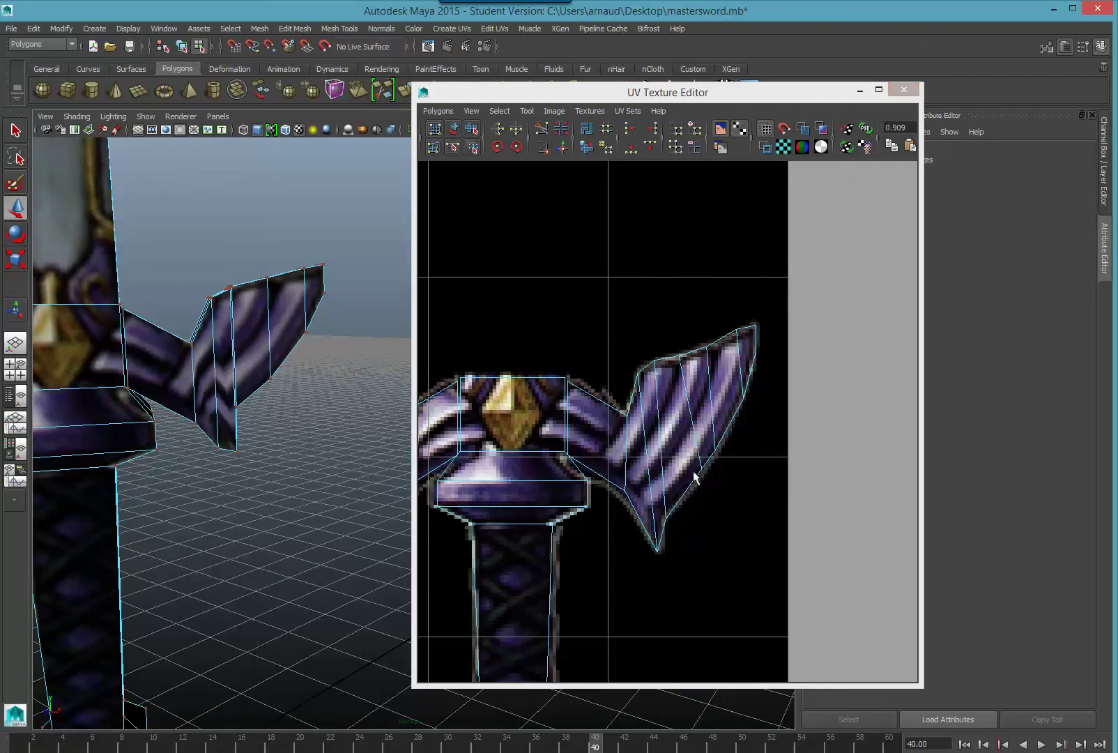
scroll(693, 470, "down", 5)
left_click_drag(736, 99, 966, 97)
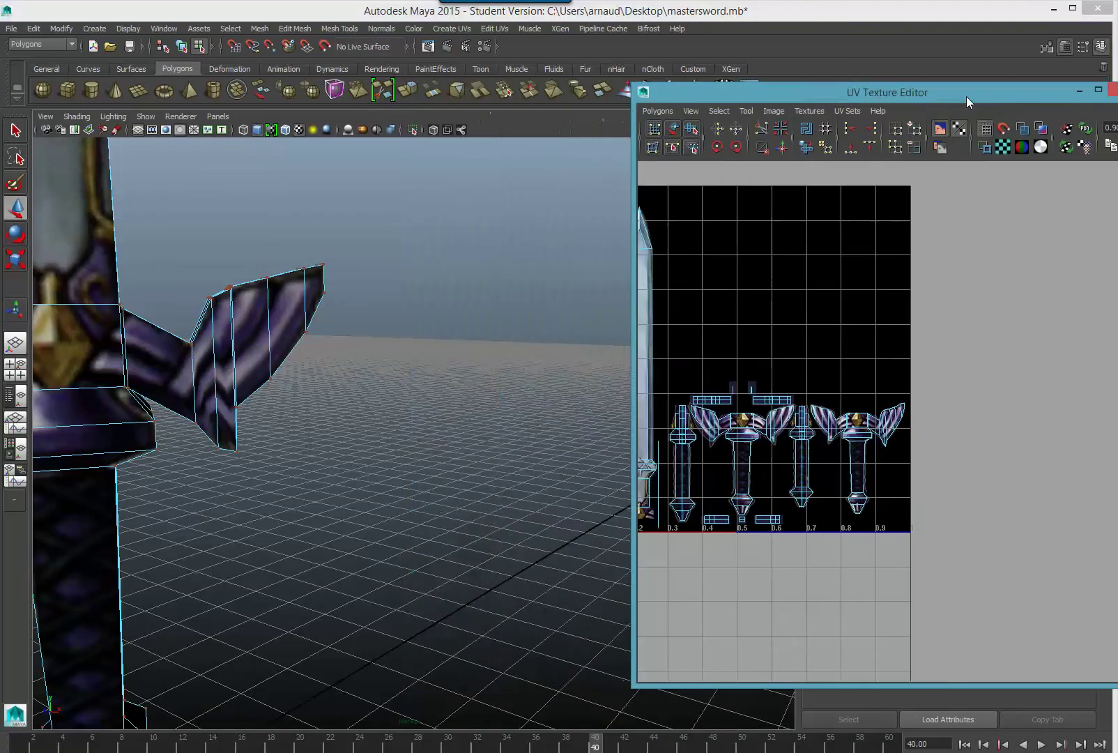
scroll(491, 382, "down", 5)
middle_click_drag(483, 388, 507, 553, "alt")
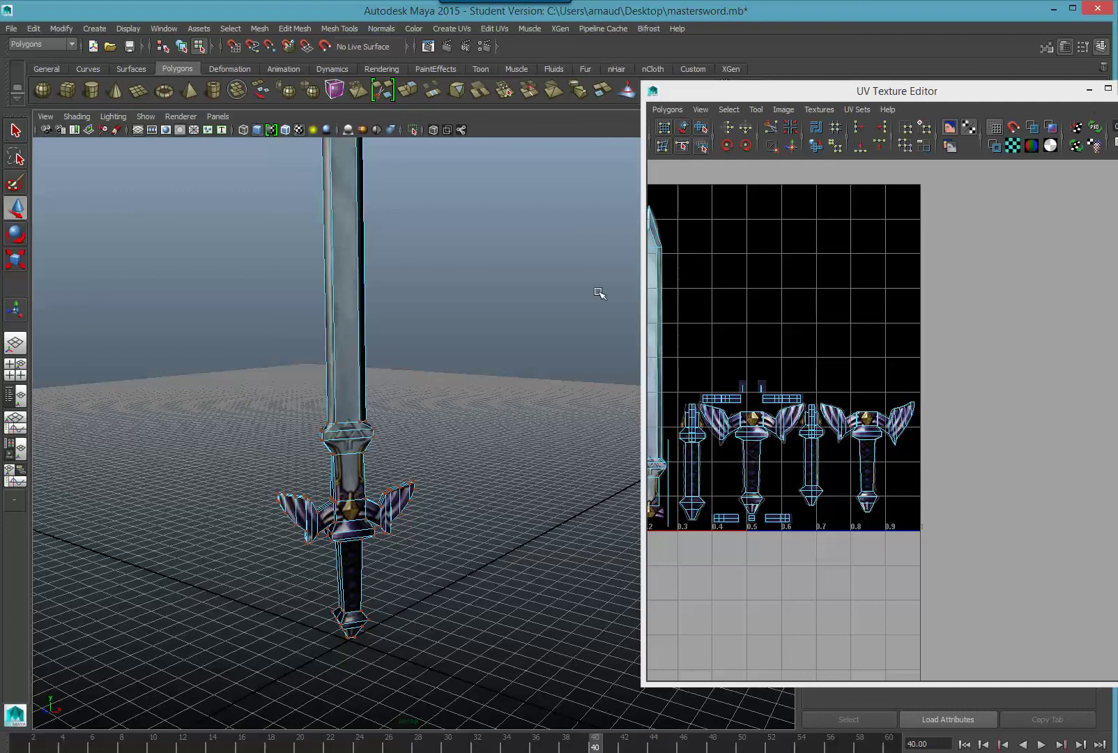
Step: Close the UV Texture Editor and select the whole sword mesh in Object mode
left_click_drag(1039, 89, 696, 114)
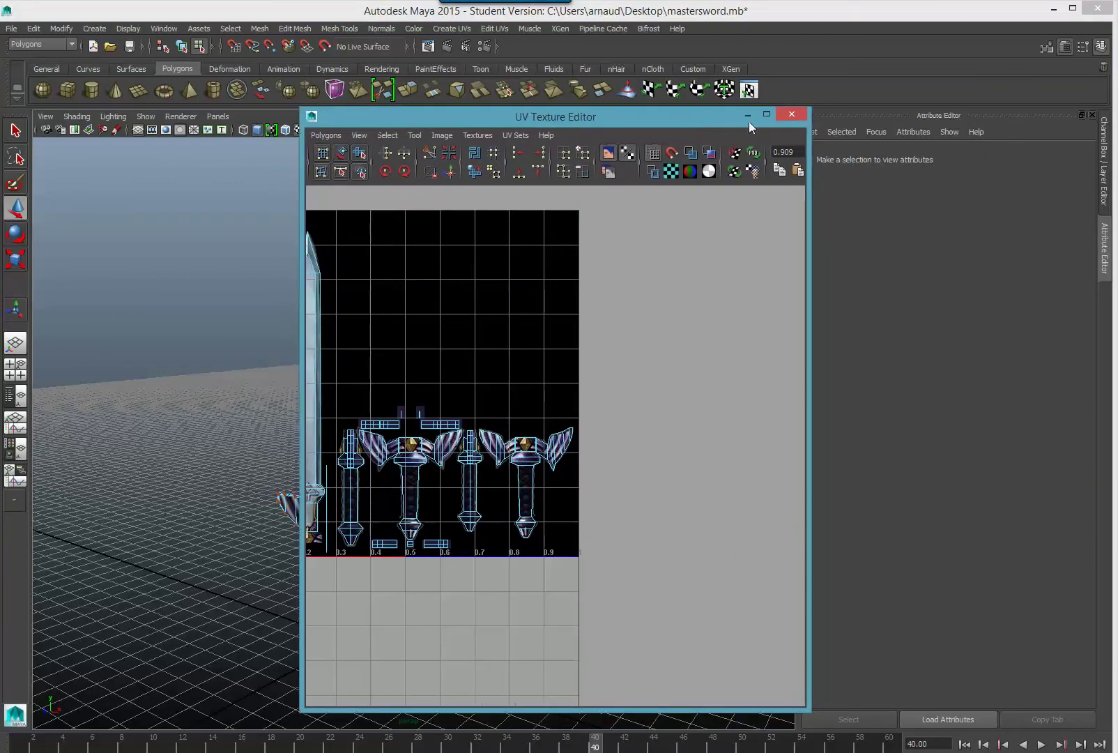
left_click(799, 117)
right_click_drag(344, 294, 349, 269)
left_click(346, 269)
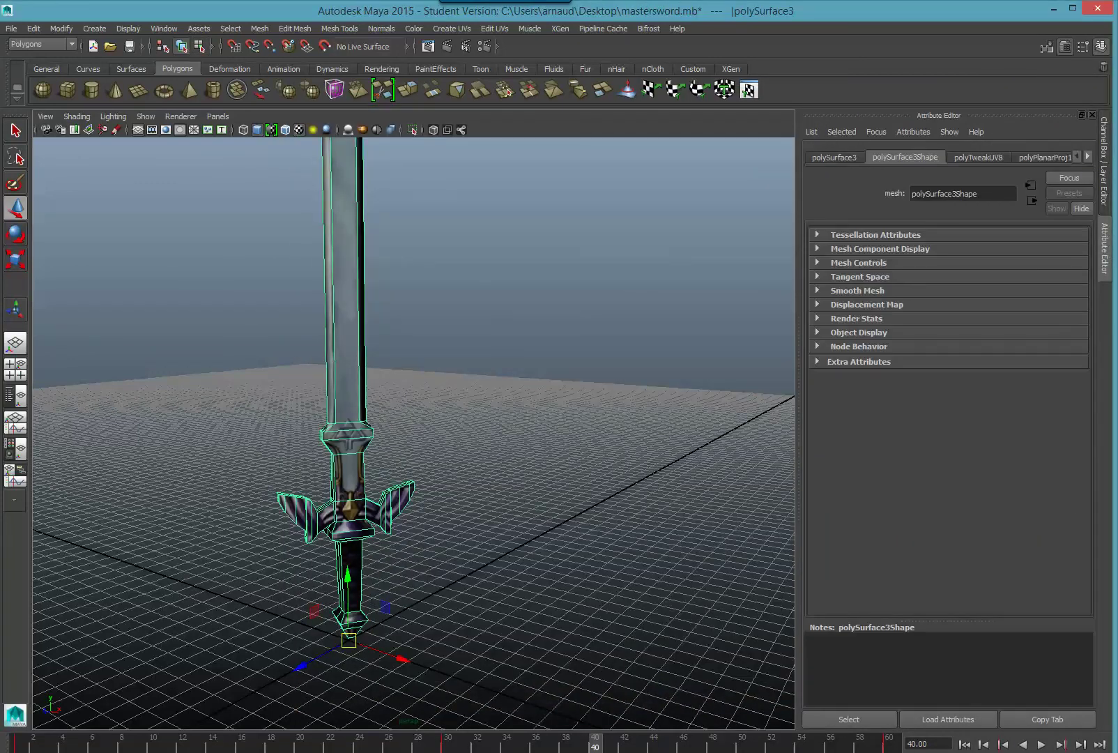
Step: Step back through the sword's history tabs to the planar projection nodes
left_click(1088, 156)
left_click(1088, 156)
left_click(1088, 156)
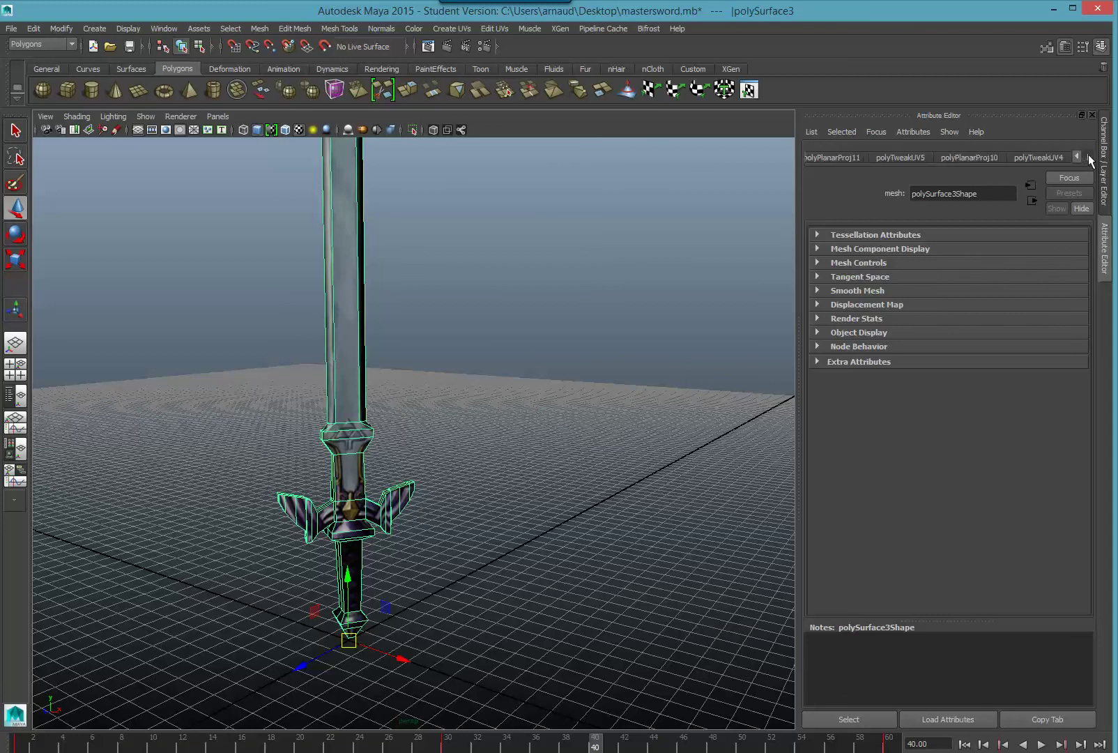
left_click(1087, 157)
left_click(1088, 156)
left_click(1087, 156)
left_click(1087, 156)
left_click(1088, 157)
left_click(1088, 156)
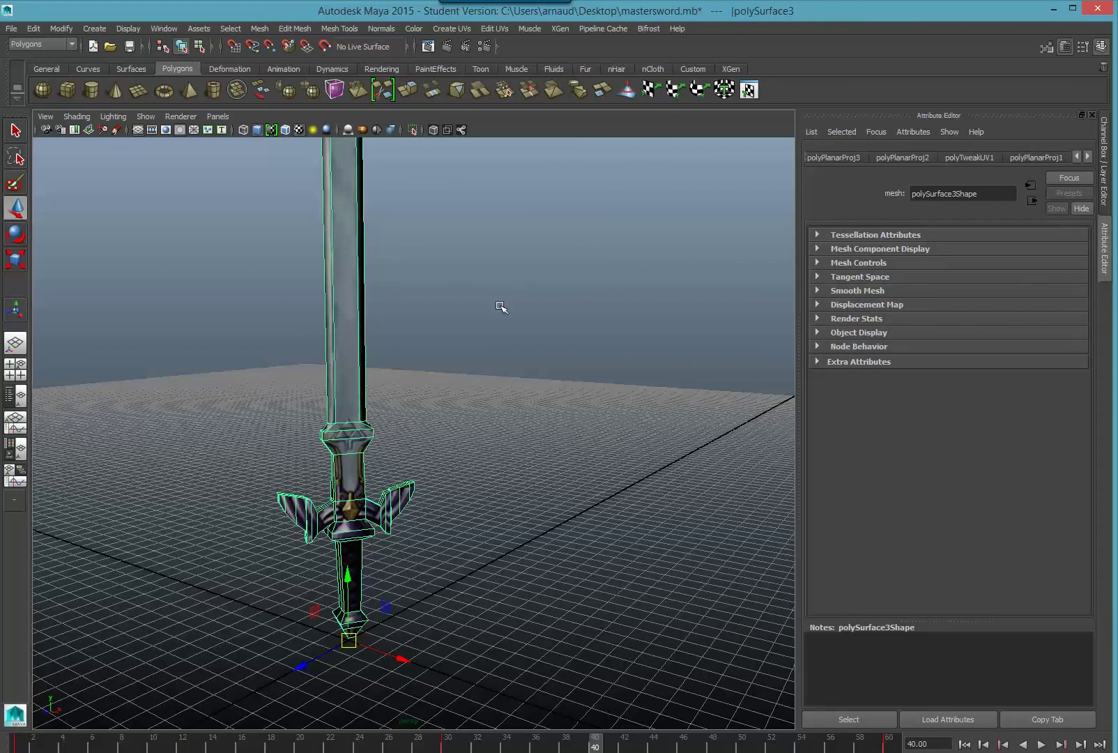
Step: Delete the sword's history with Edit > Delete by Type > History, then view lambert6
left_click(33, 28)
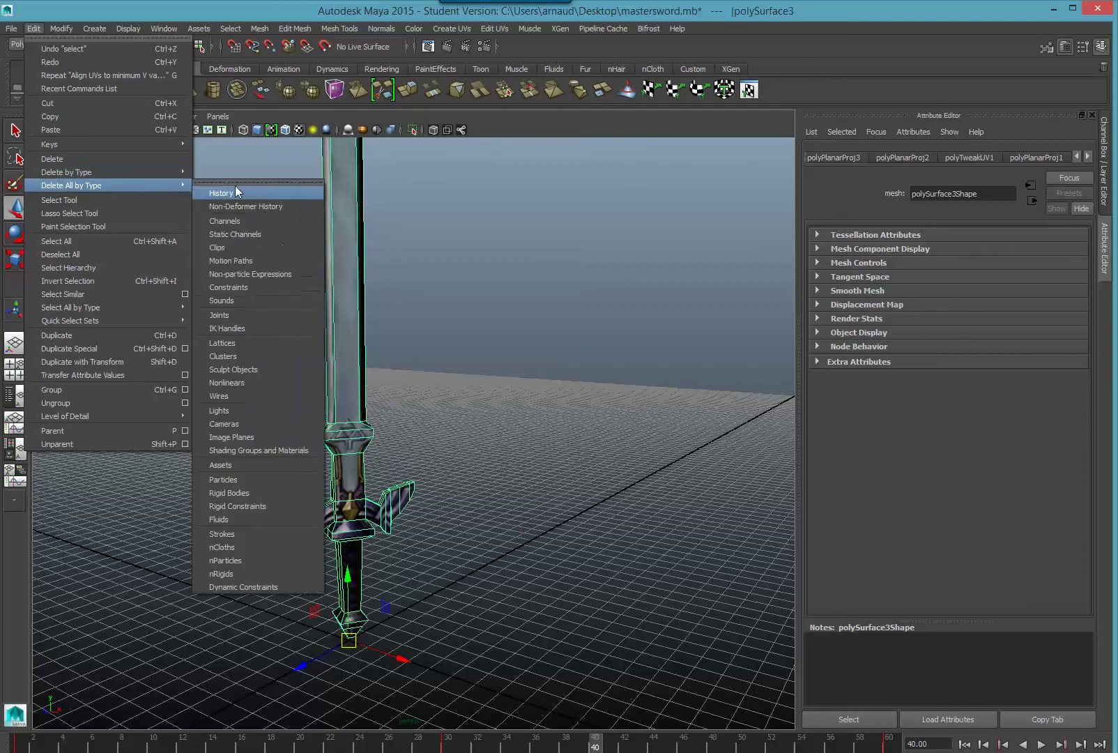
mouse_move(168, 172)
left_click(213, 179)
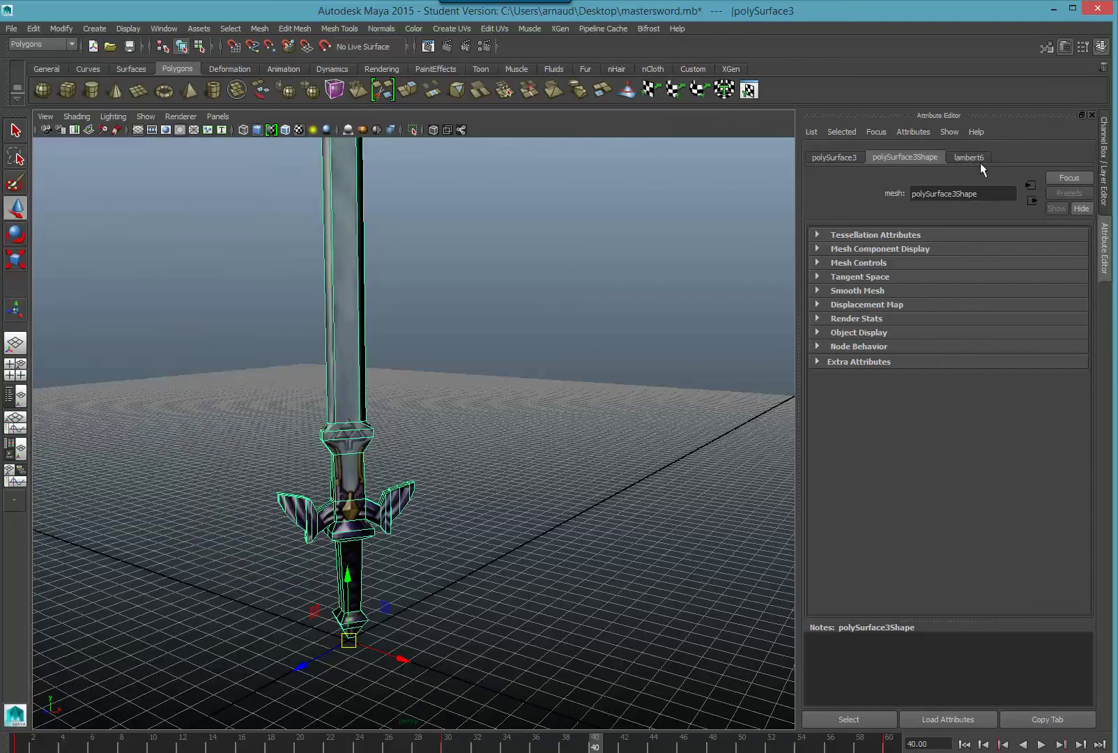
left_click(980, 159)
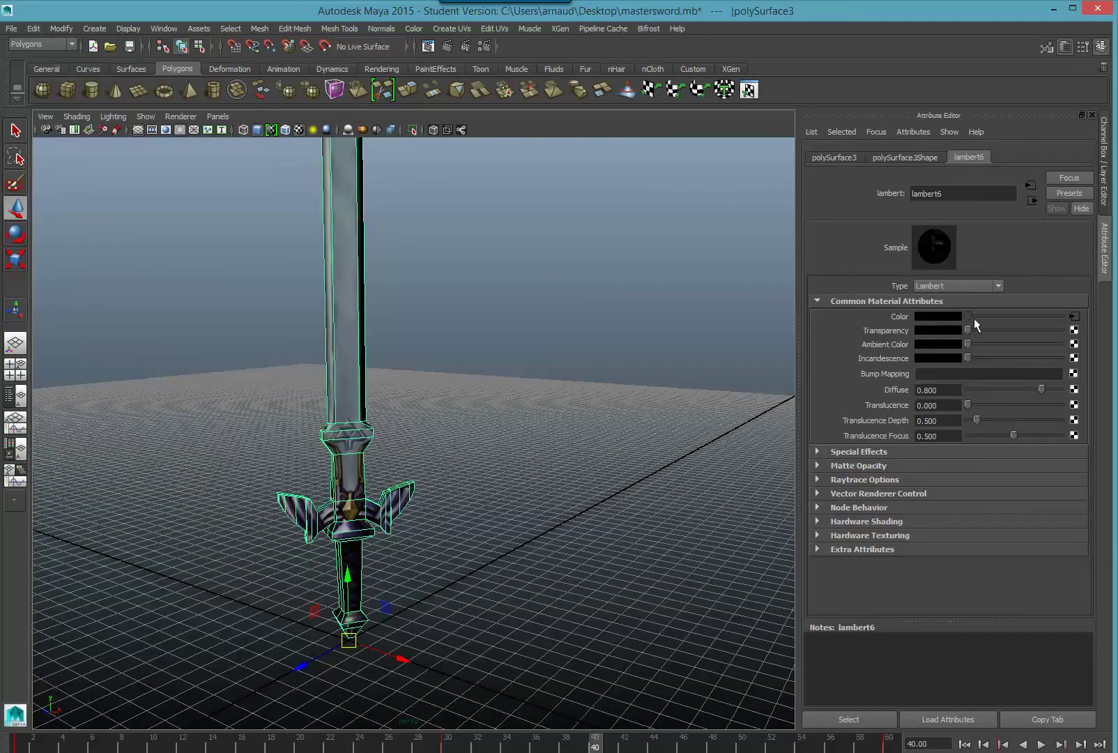
Step: Change lambert6's type to Blinn and start a texture node for its Bump Mapping
left_click(996, 287)
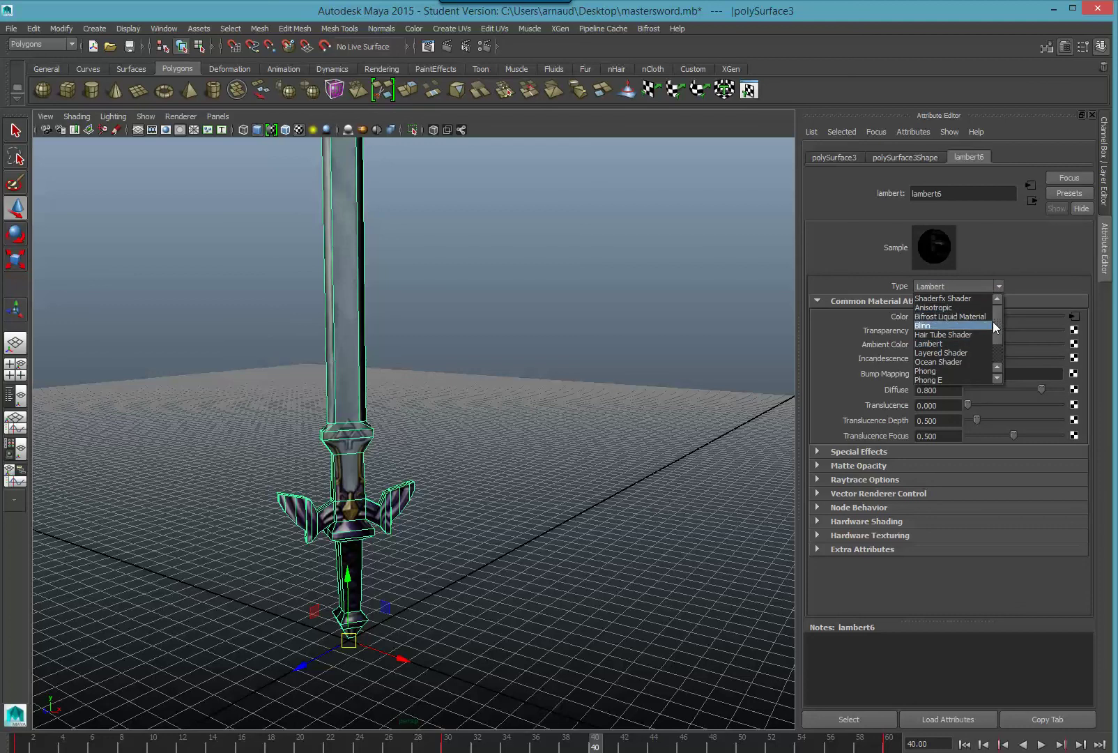
left_click_drag(994, 328, 995, 322)
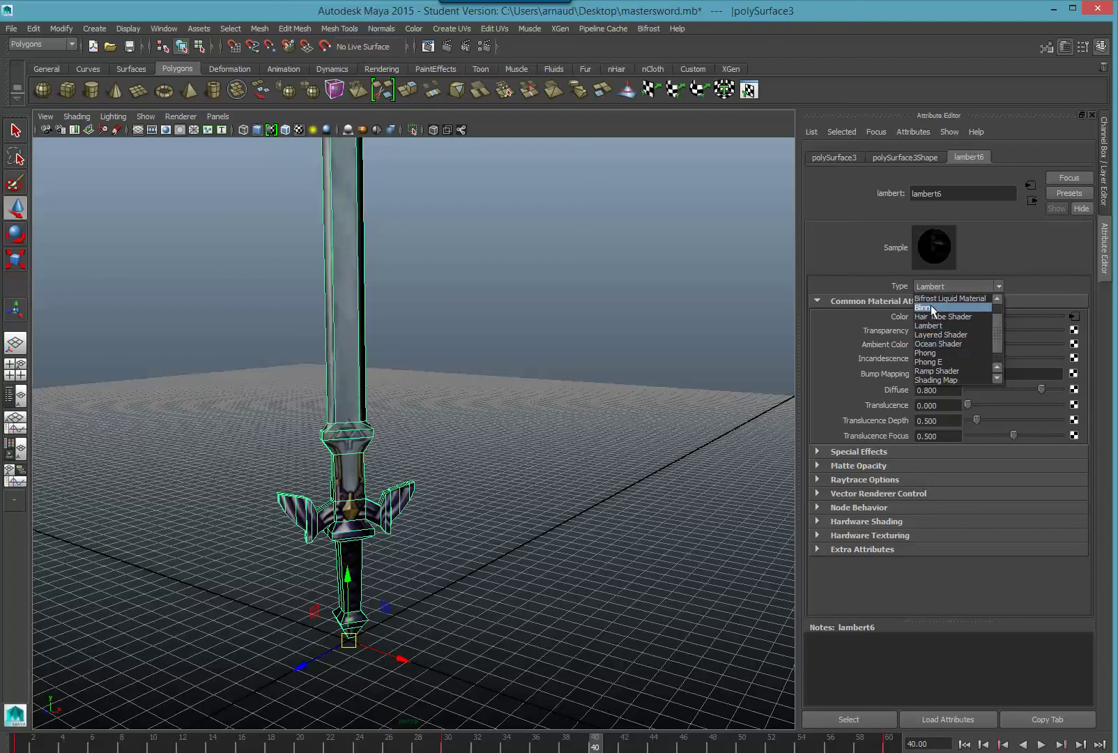
left_click(931, 305)
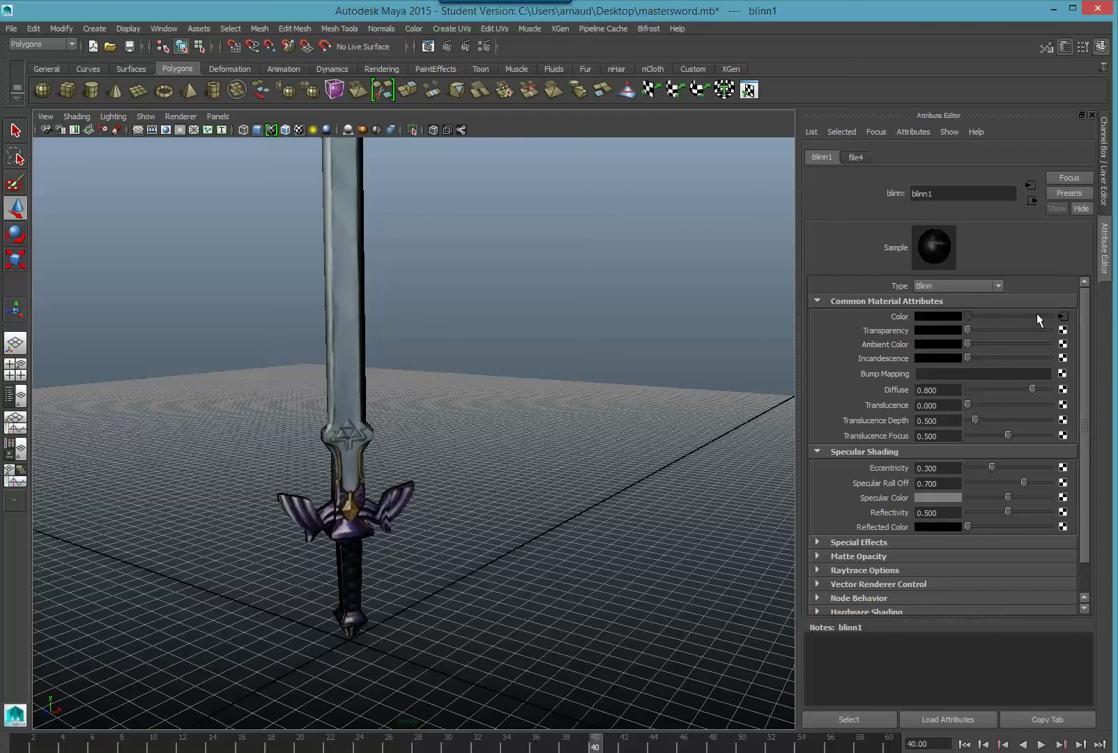
left_click_drag(1084, 389, 1082, 431)
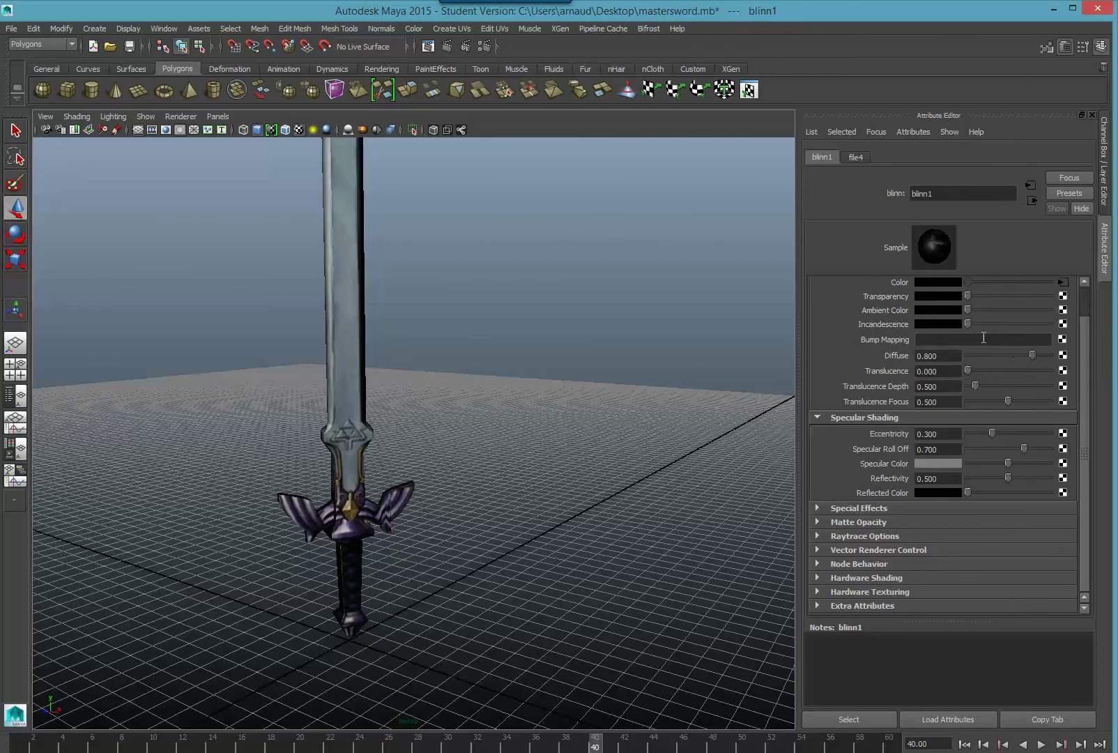
left_click(1063, 339)
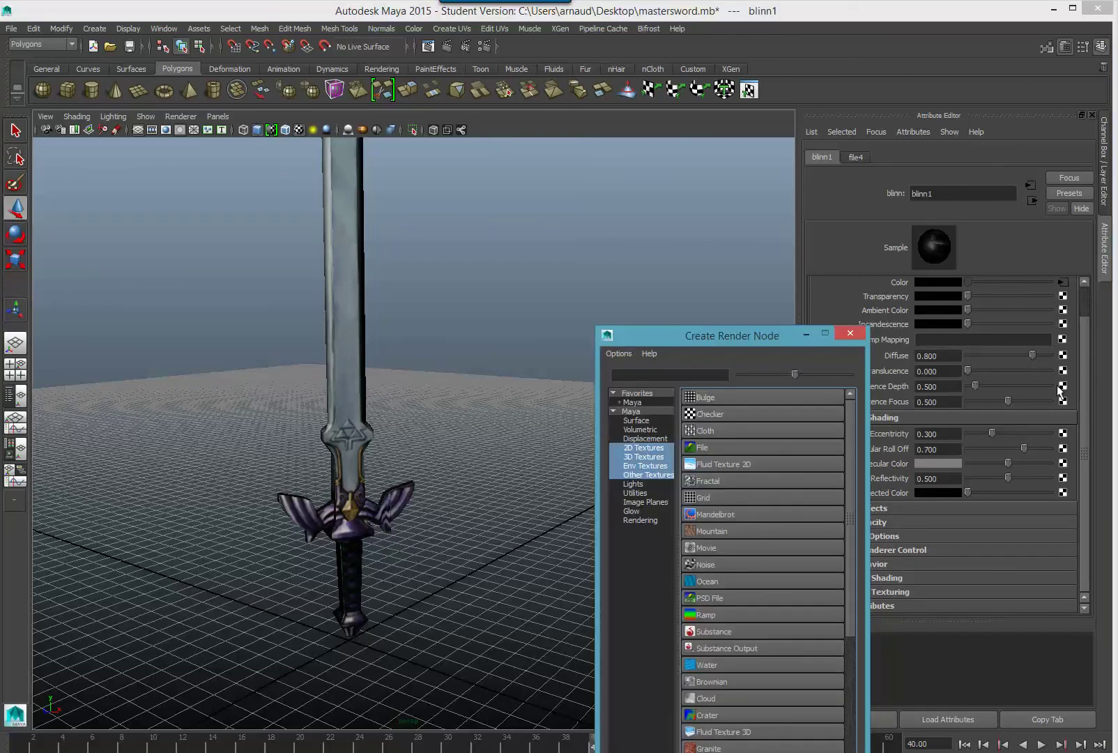
Step: Add a File texture for the bump and set bump2d1 Use As to Tangent Space Normals
left_click(715, 451)
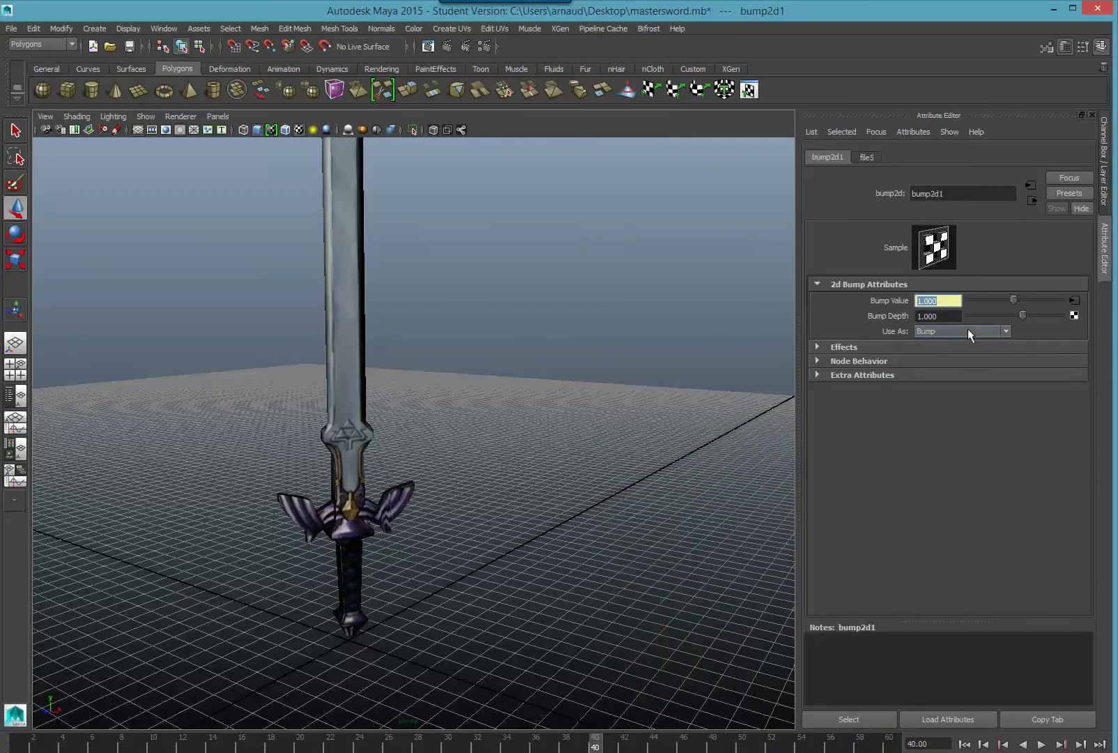
left_click(967, 330)
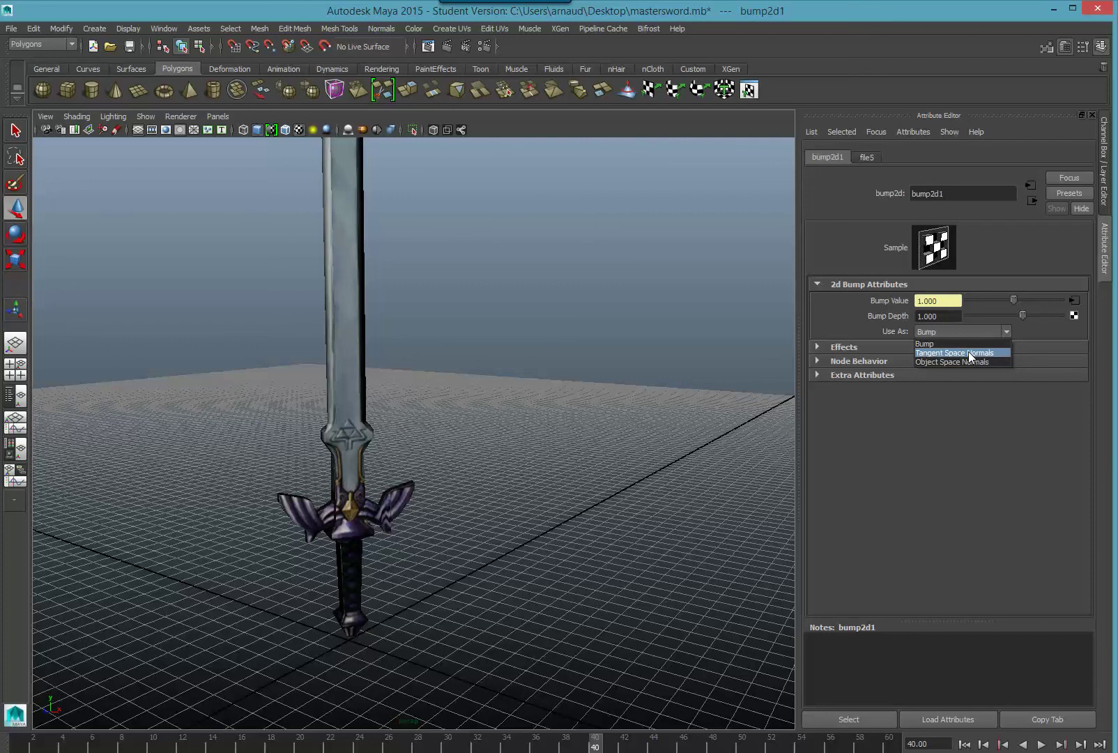
left_click(967, 352)
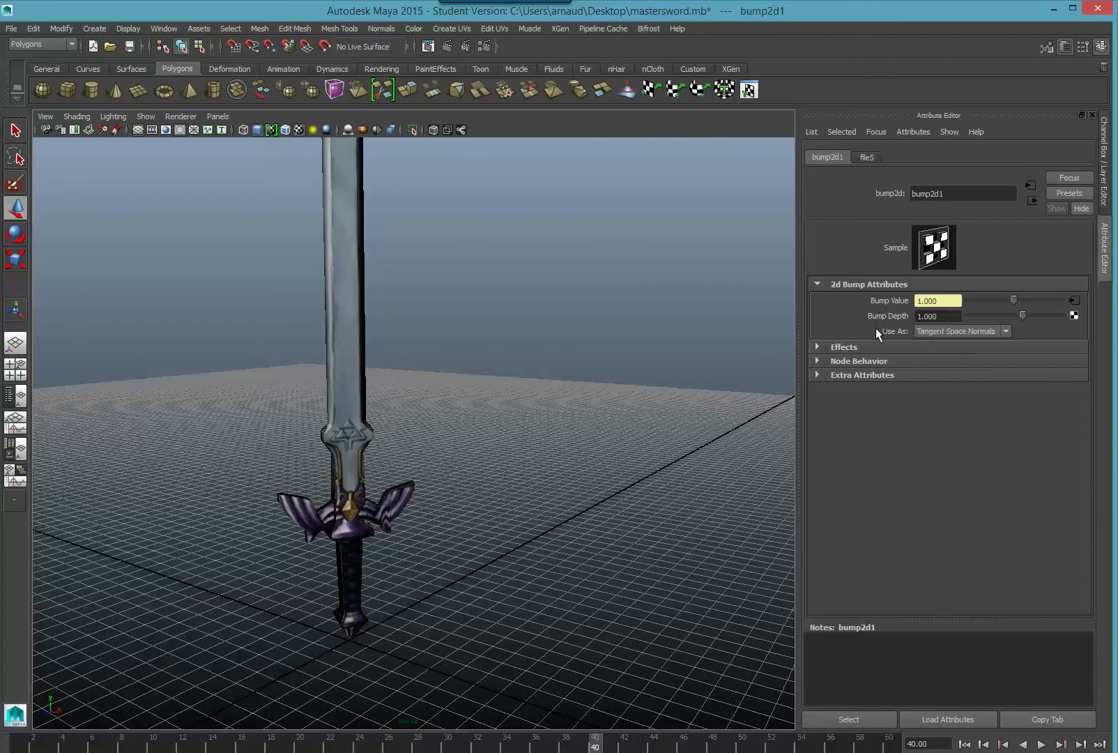
Step: Open the file browser for file5's Image Name to pick the normal map
left_click(867, 158)
left_click(1070, 357)
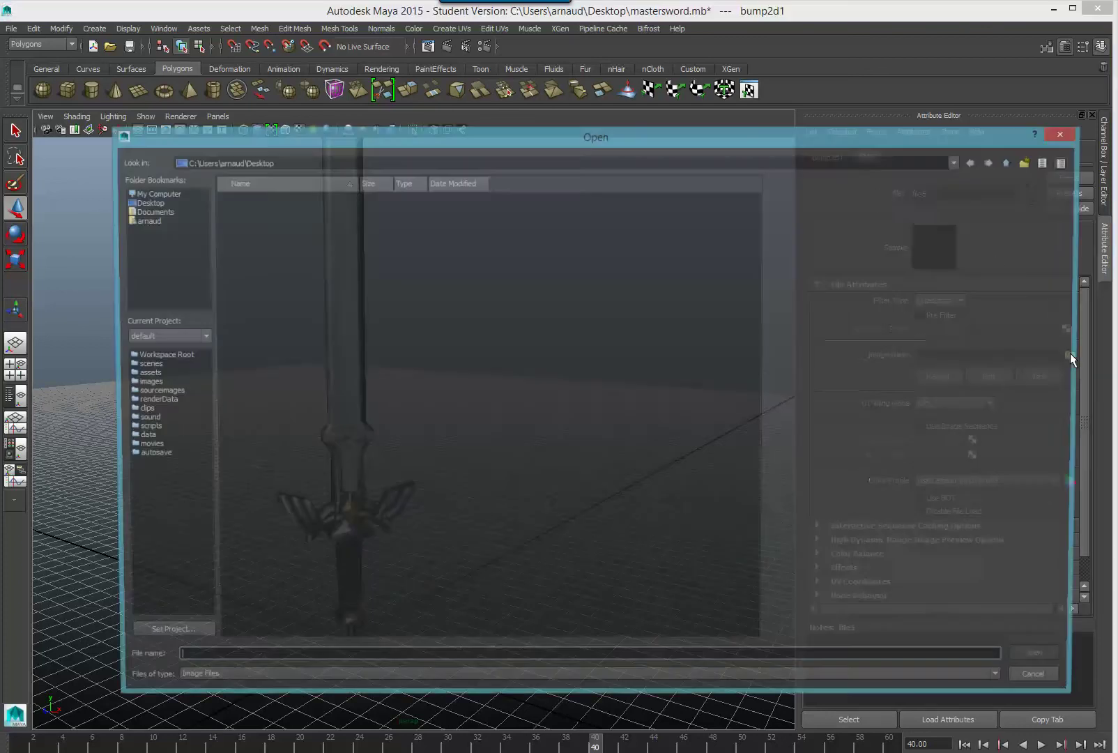
left_click_drag(496, 142, 593, 119)
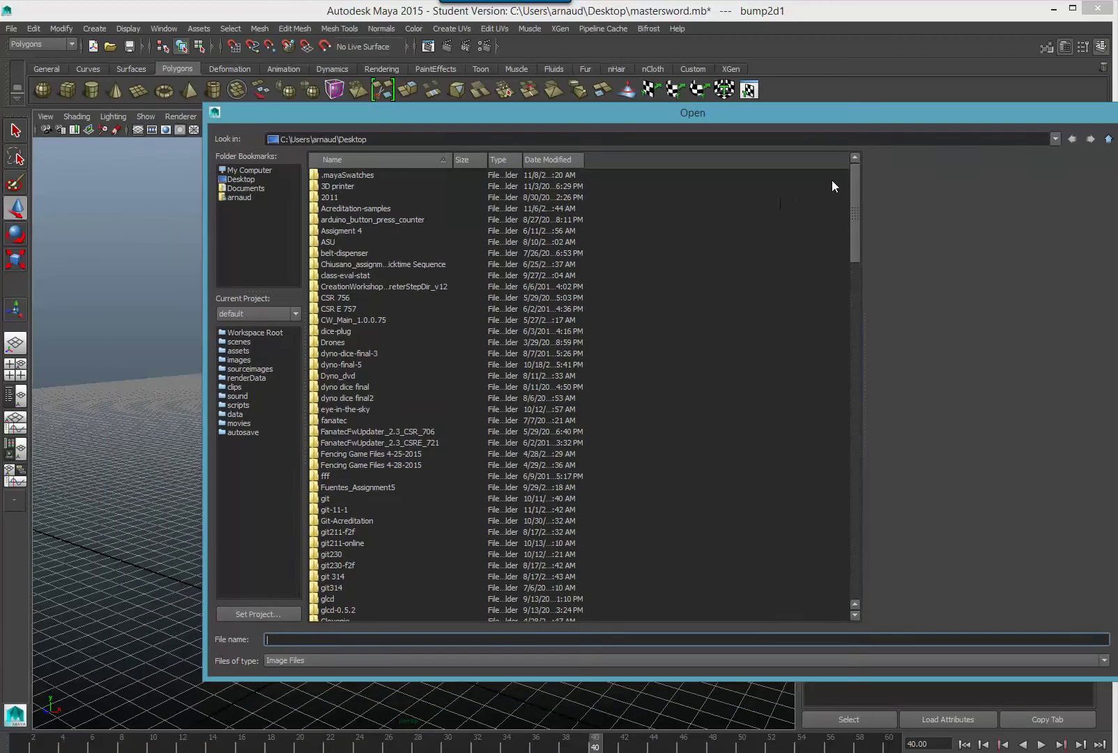
left_click_drag(854, 207, 839, 128)
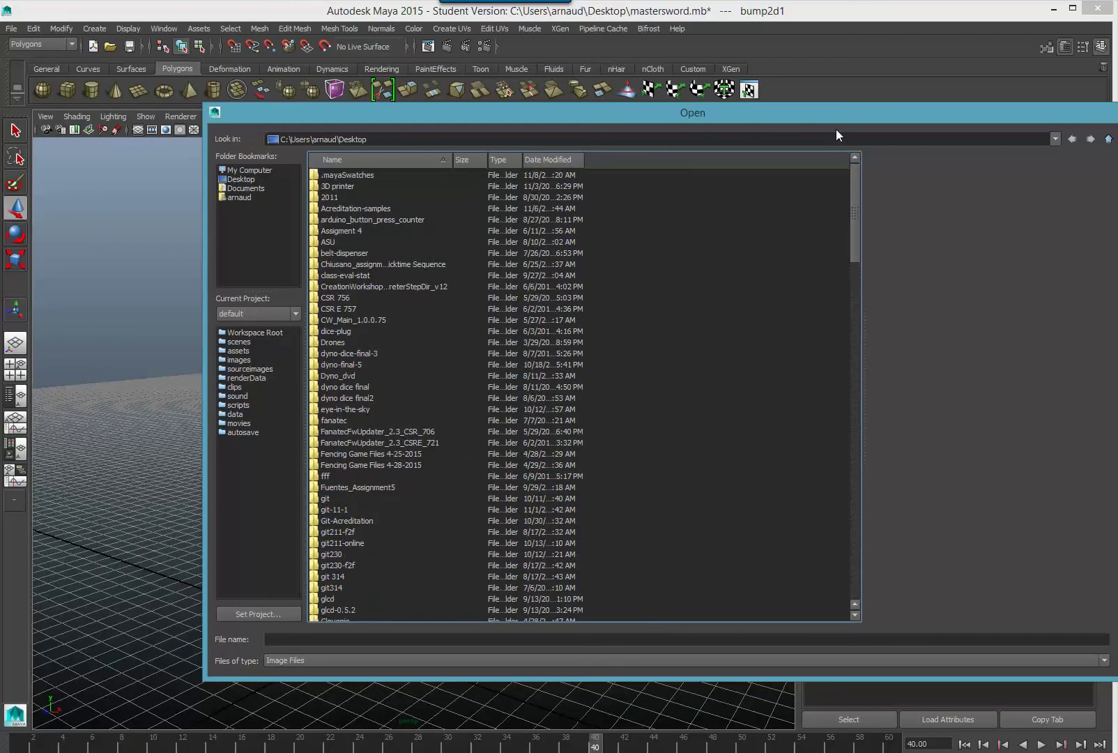